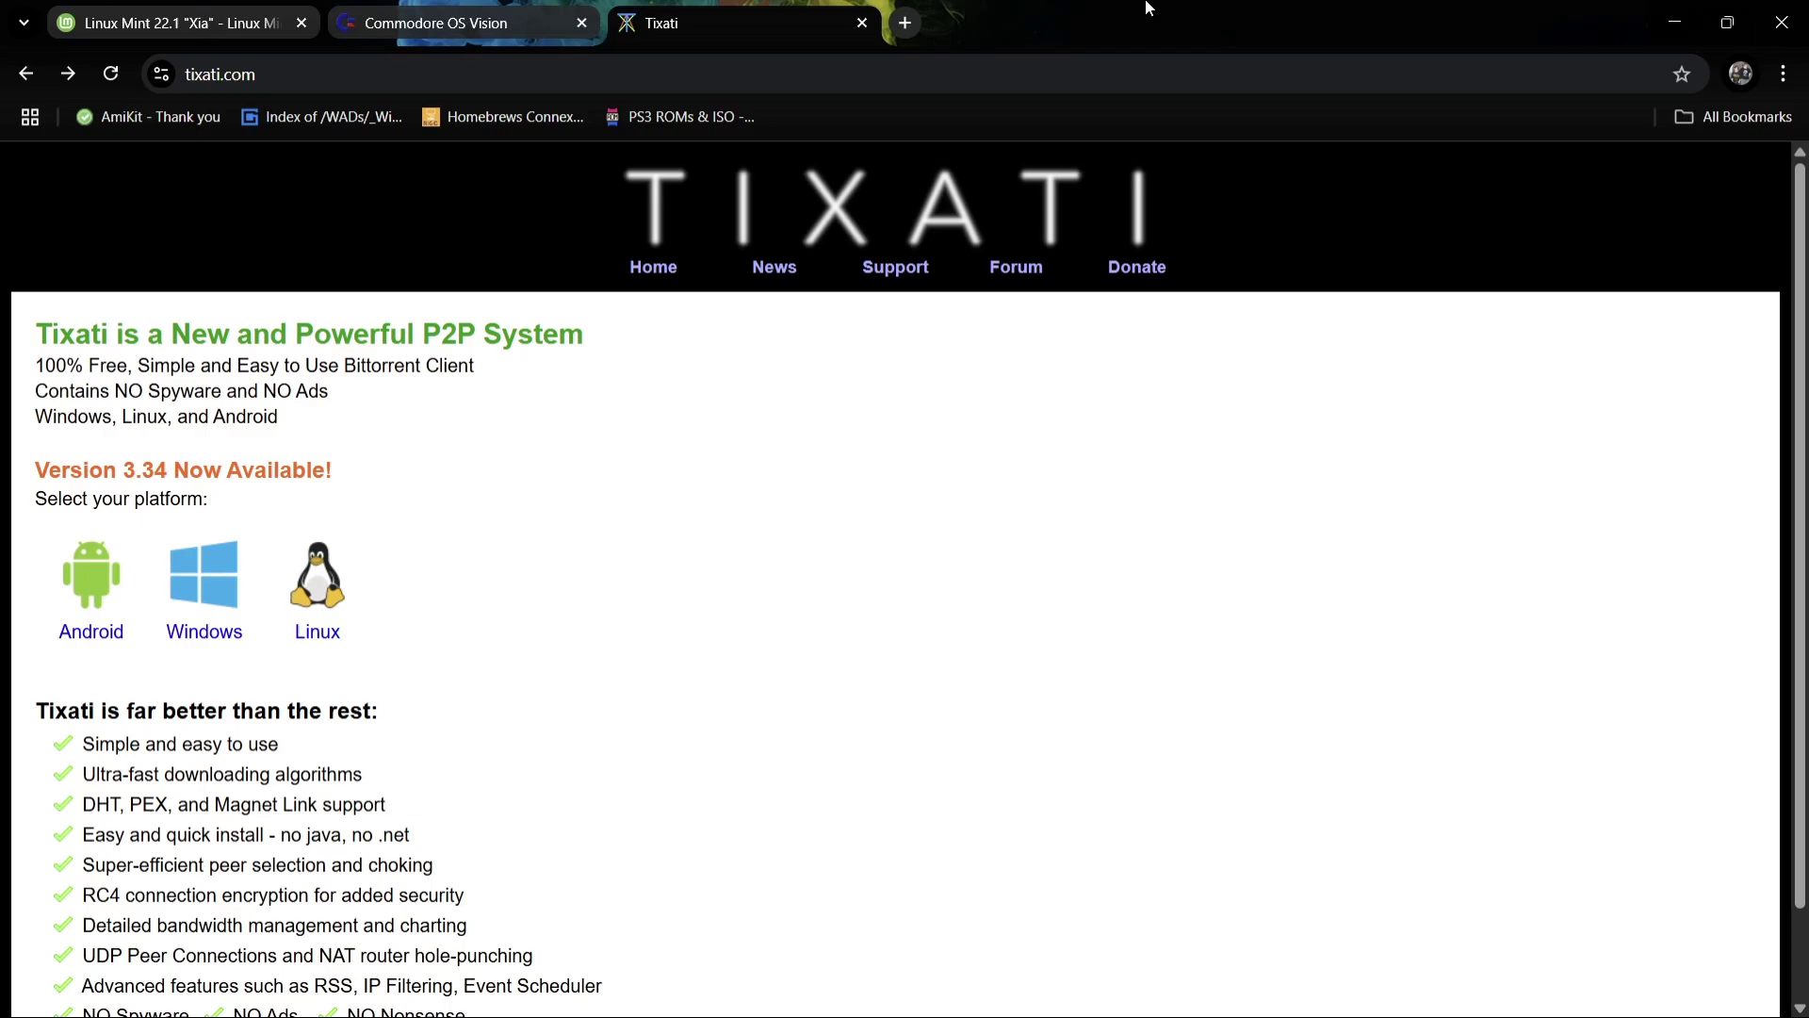
# Download tixati-3.34-1.win64-install.exe from the Windows page, keeping it as an unverified file.
pyautogui.click(198, 613)
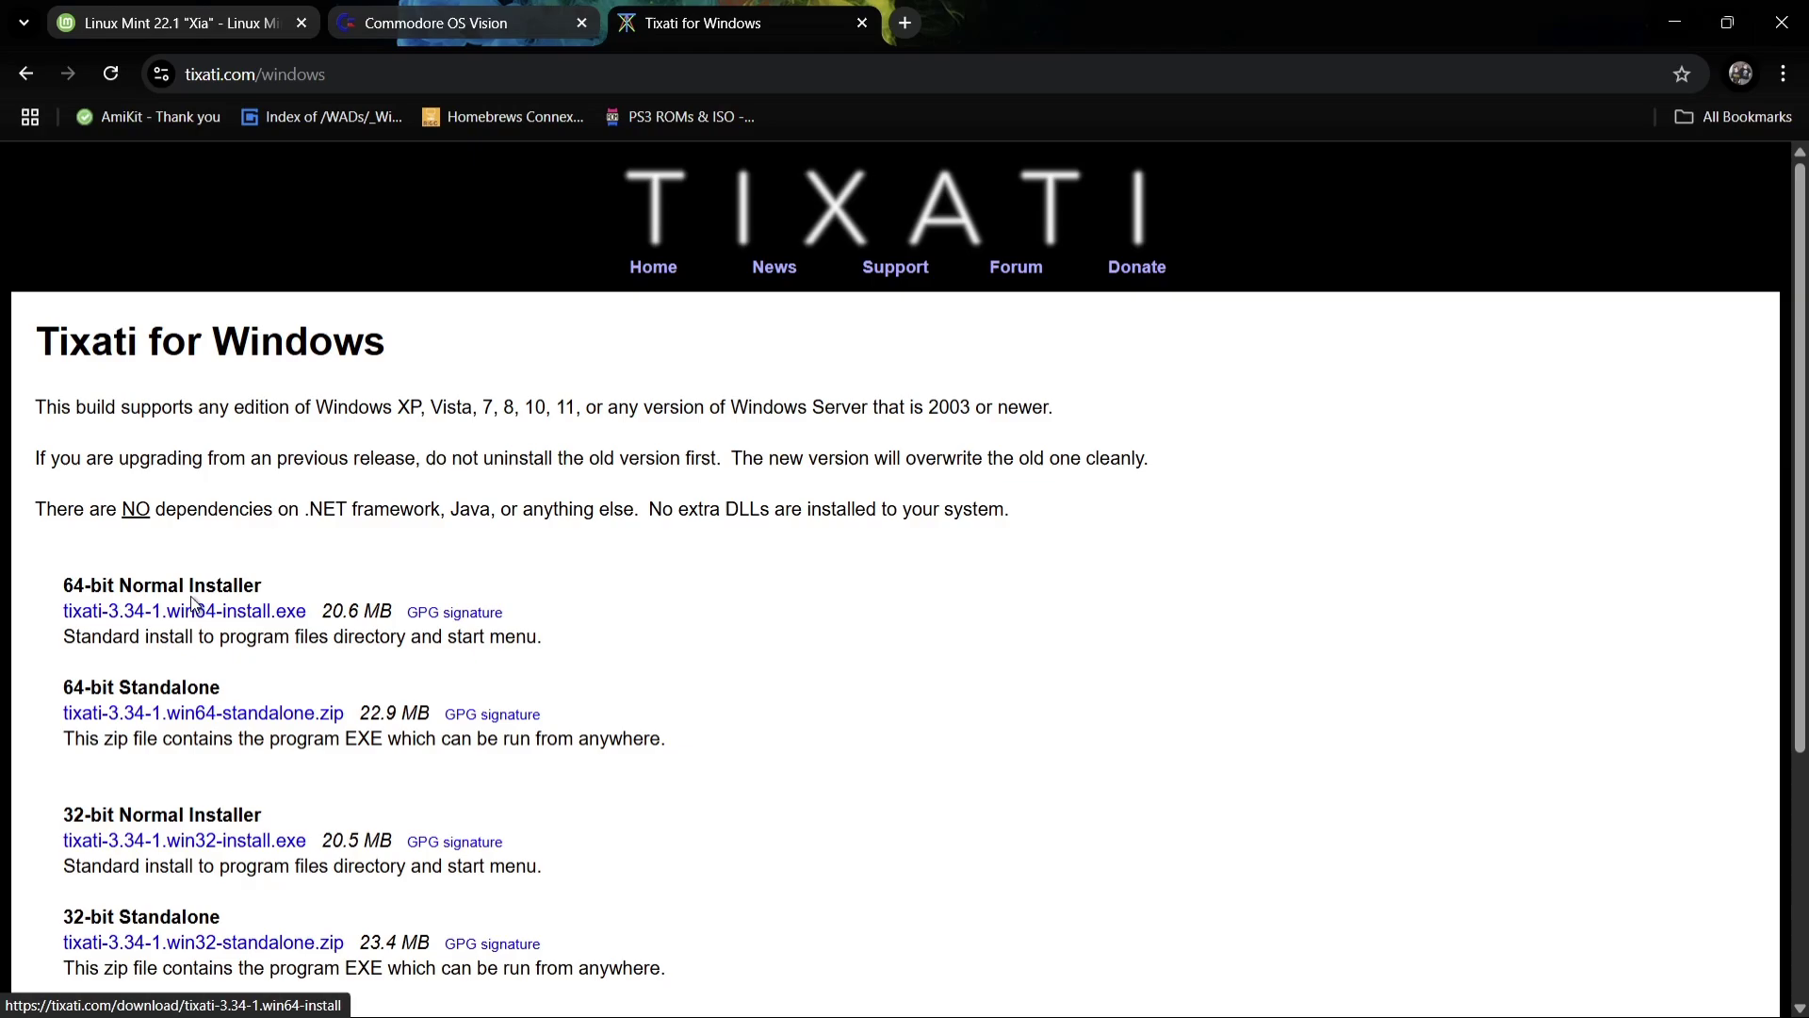
pyautogui.click(234, 624)
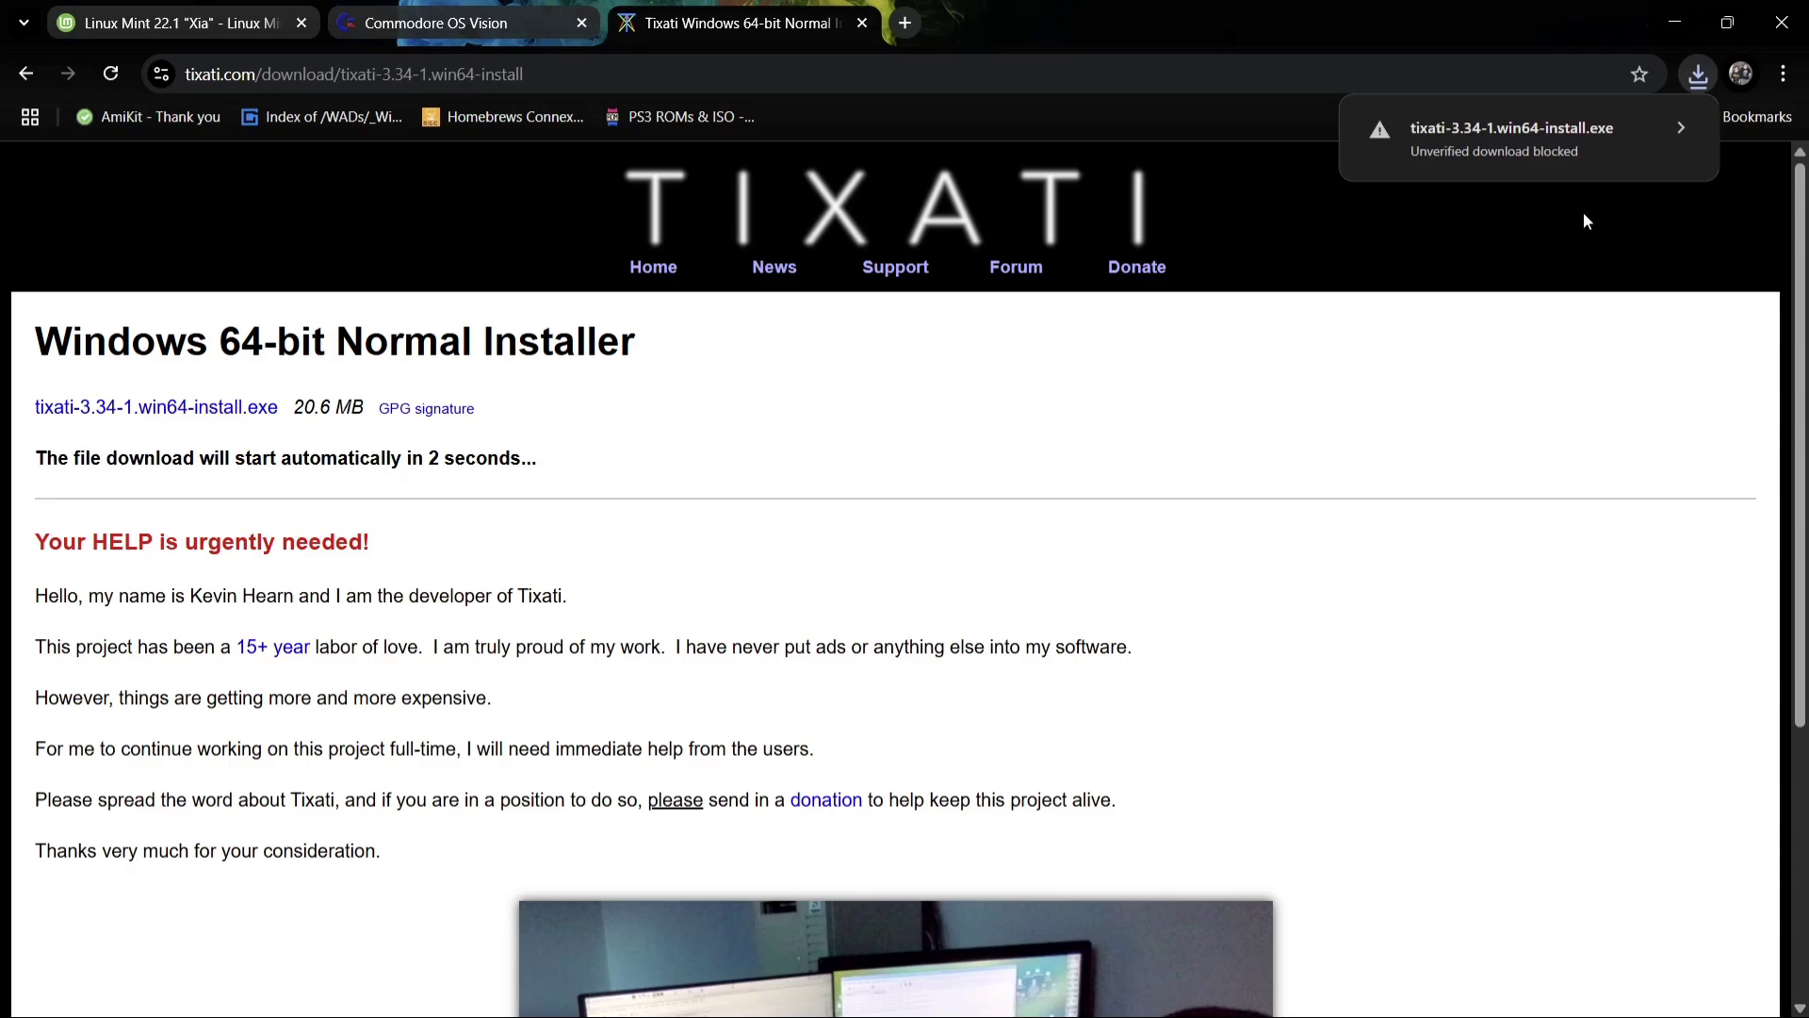
pyautogui.click(1648, 128)
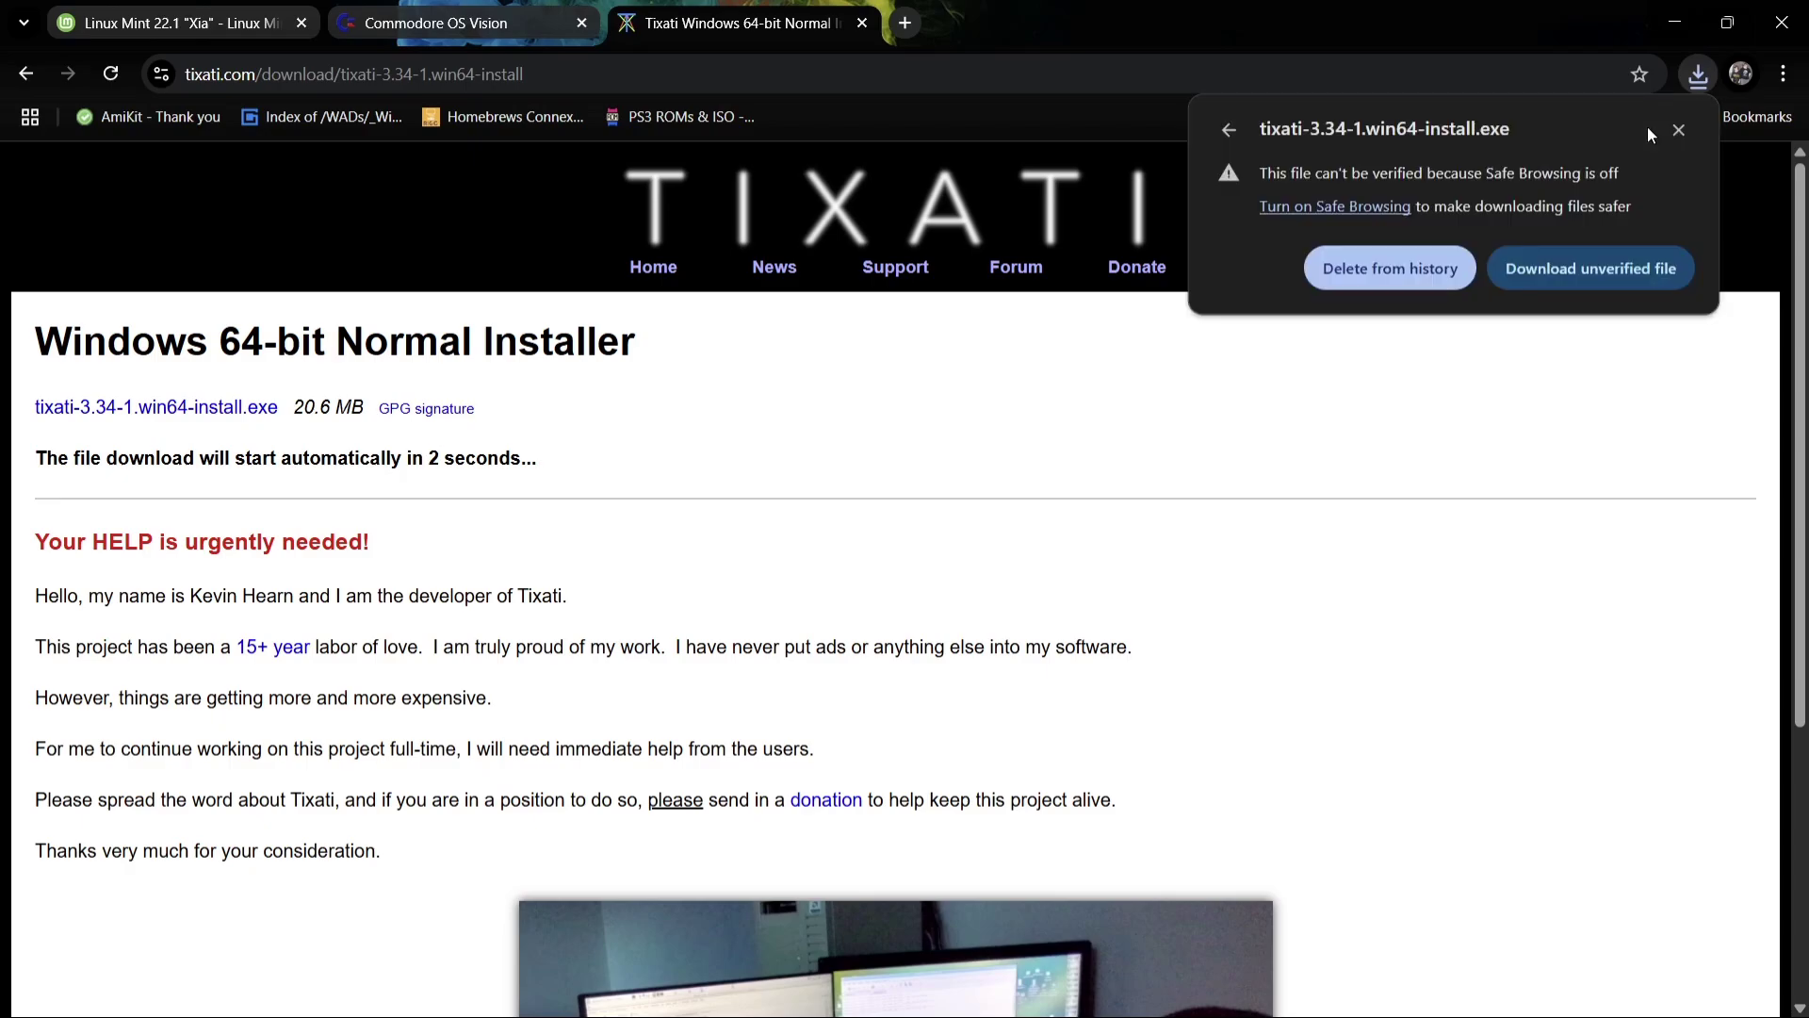
pyautogui.click(1613, 275)
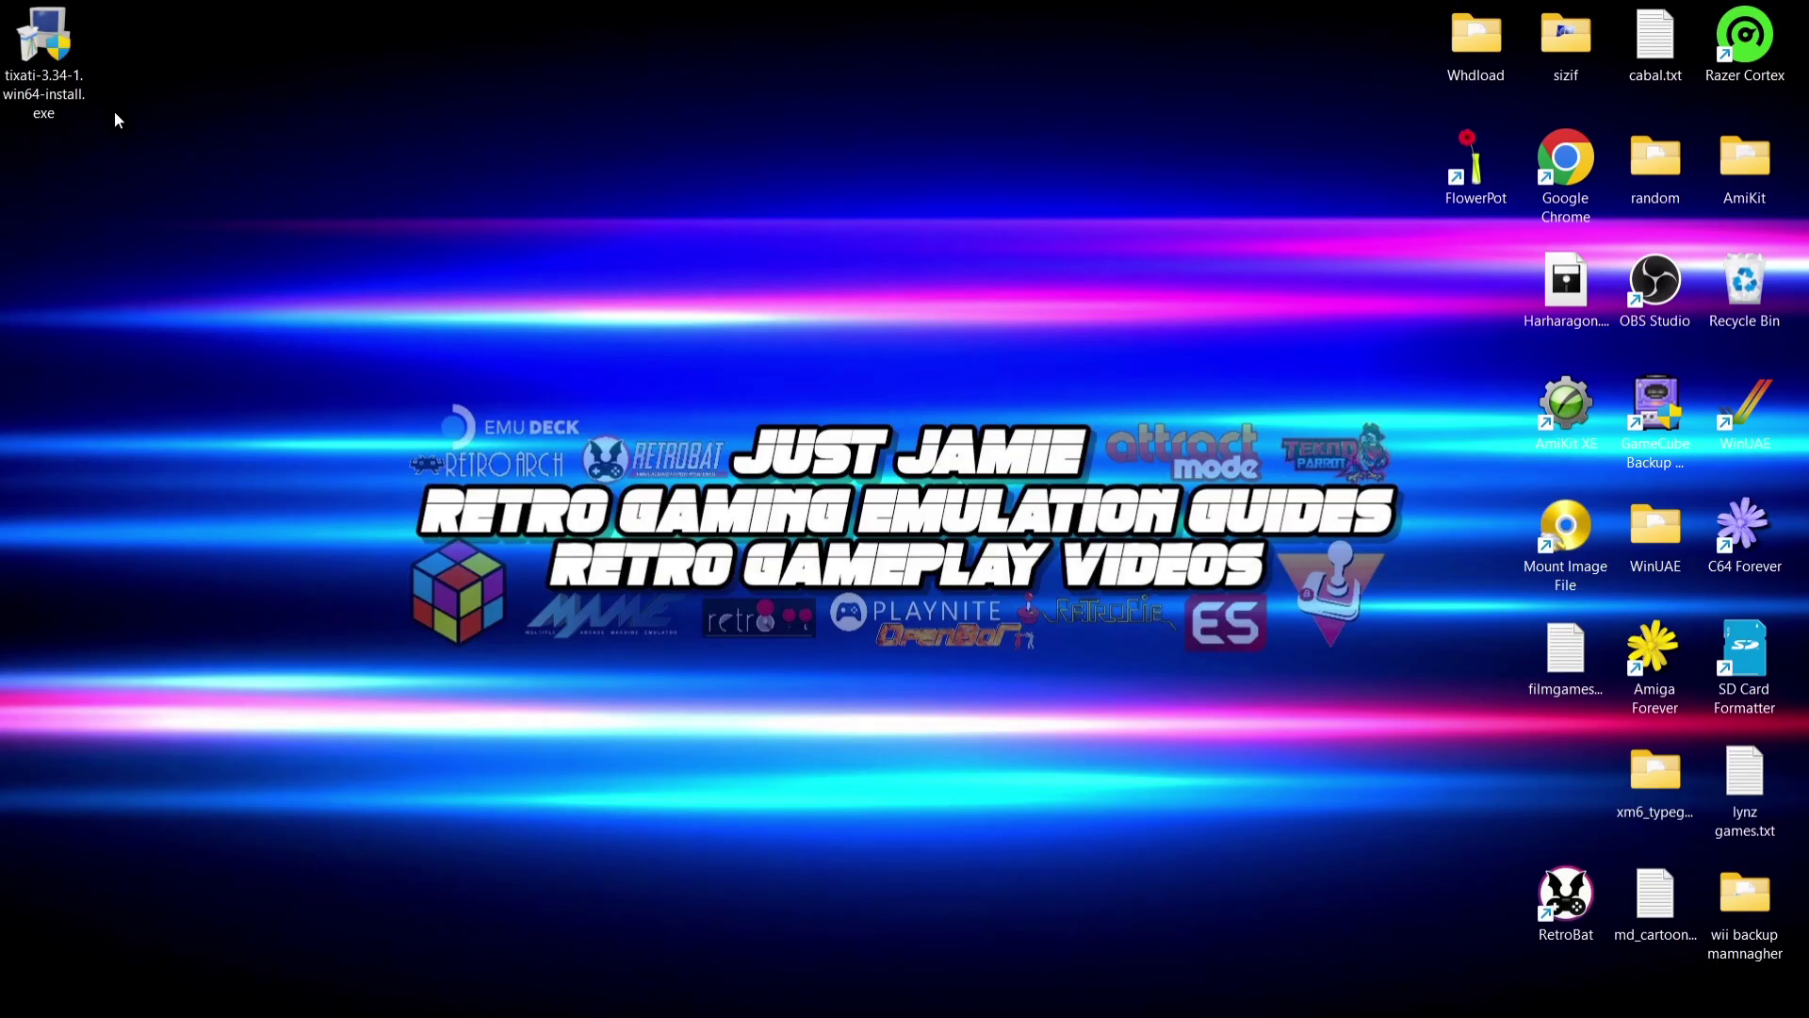
# Launch the Tixati v3.34 64-bit installer from the desktop and accept its license agreement.
pyautogui.doubleClick(34, 58)
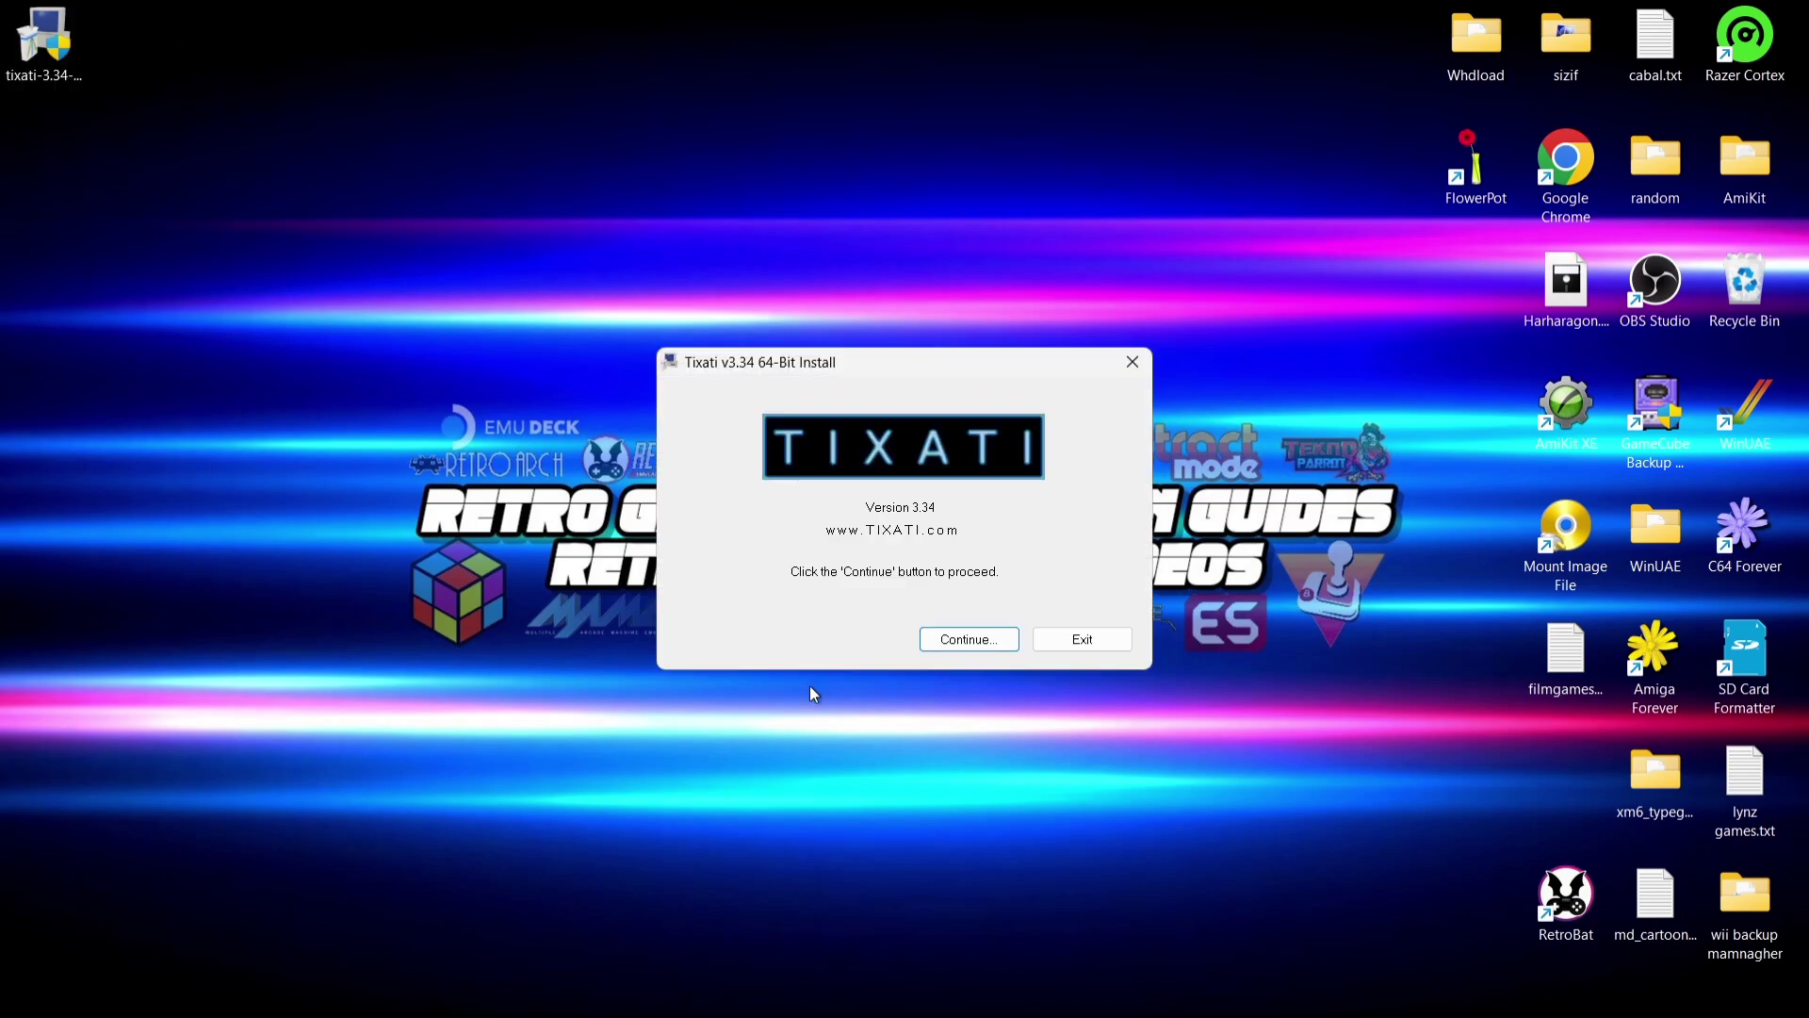
pyautogui.click(980, 642)
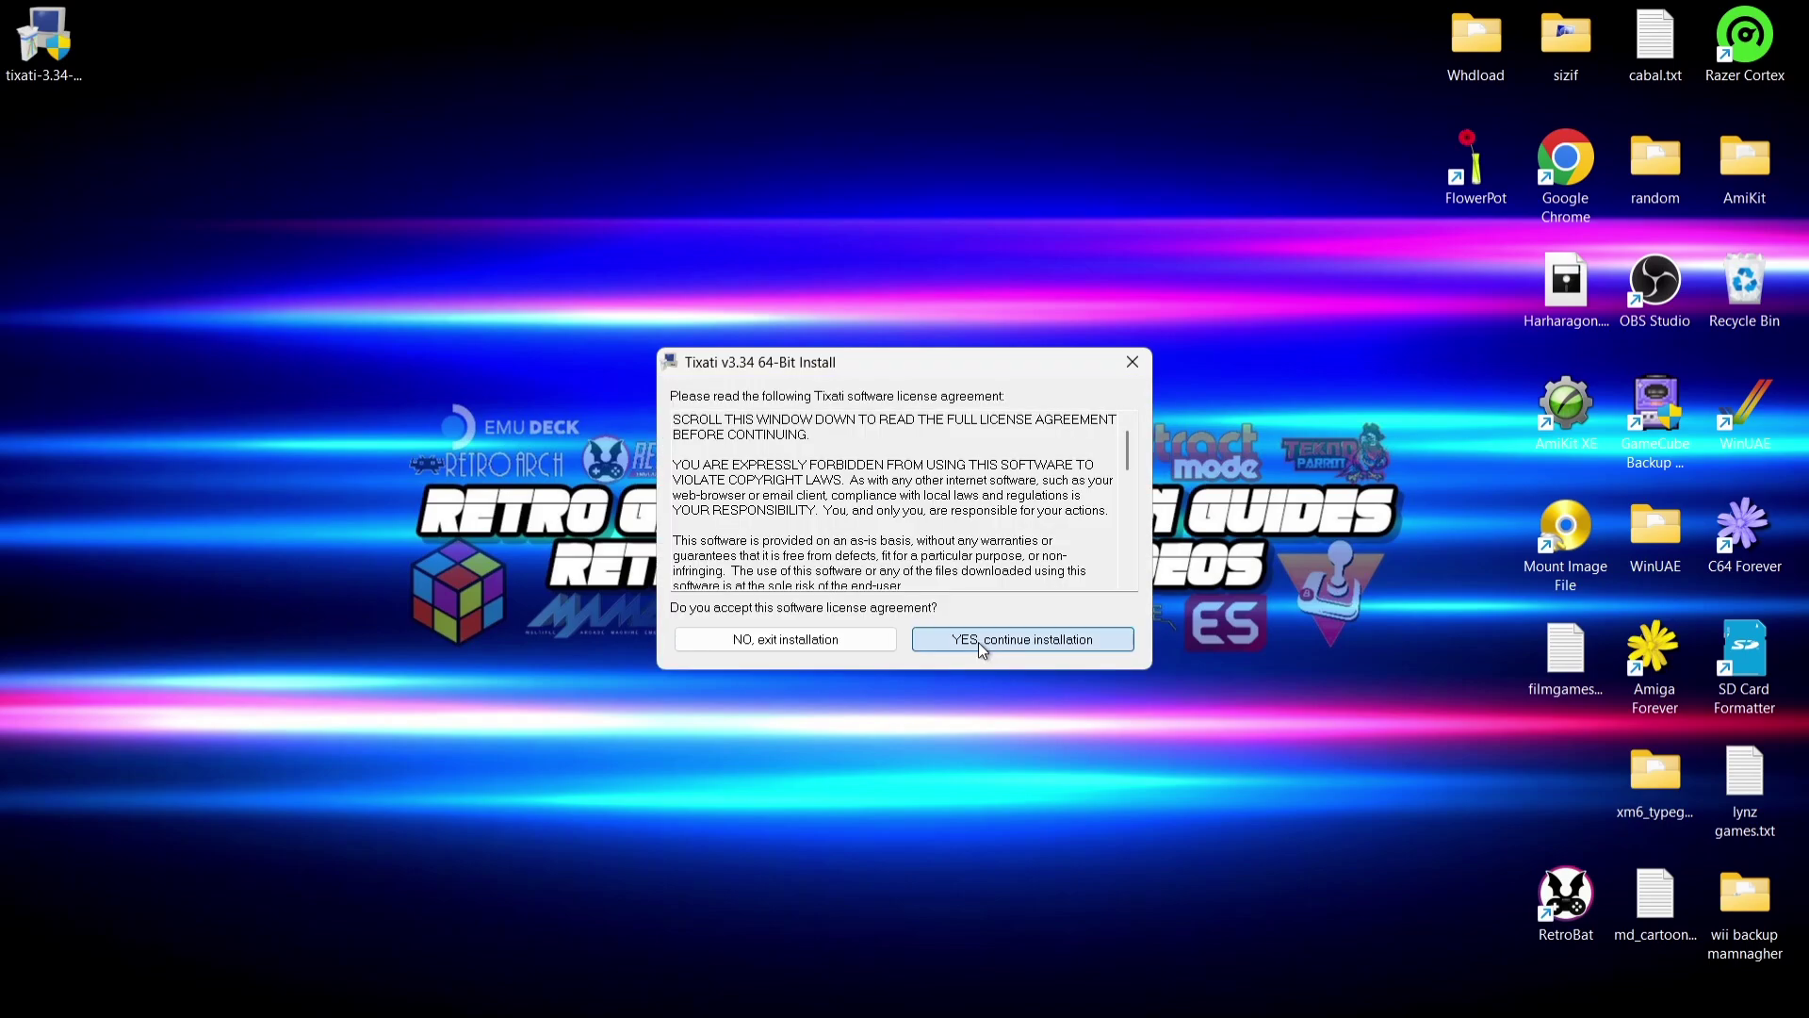
pyautogui.click(980, 641)
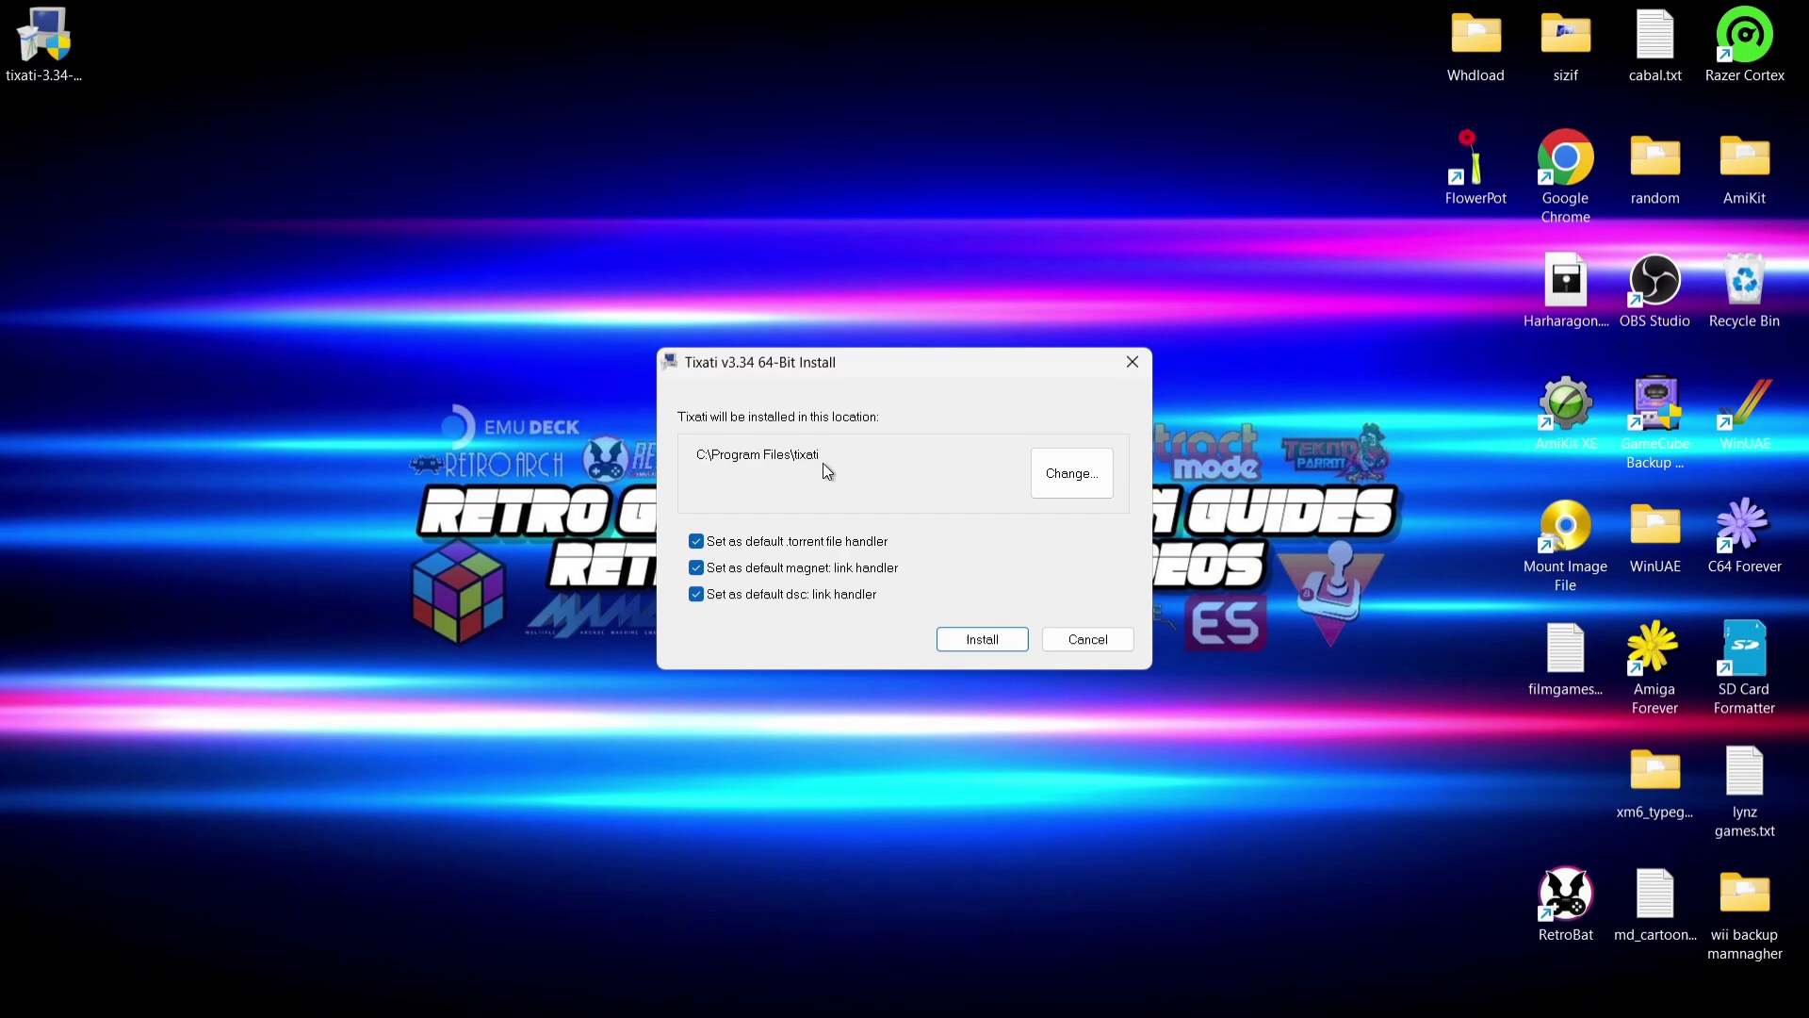
# Create a new desktop folder named Tiaxti.
pyautogui.rightClick(364, 92)
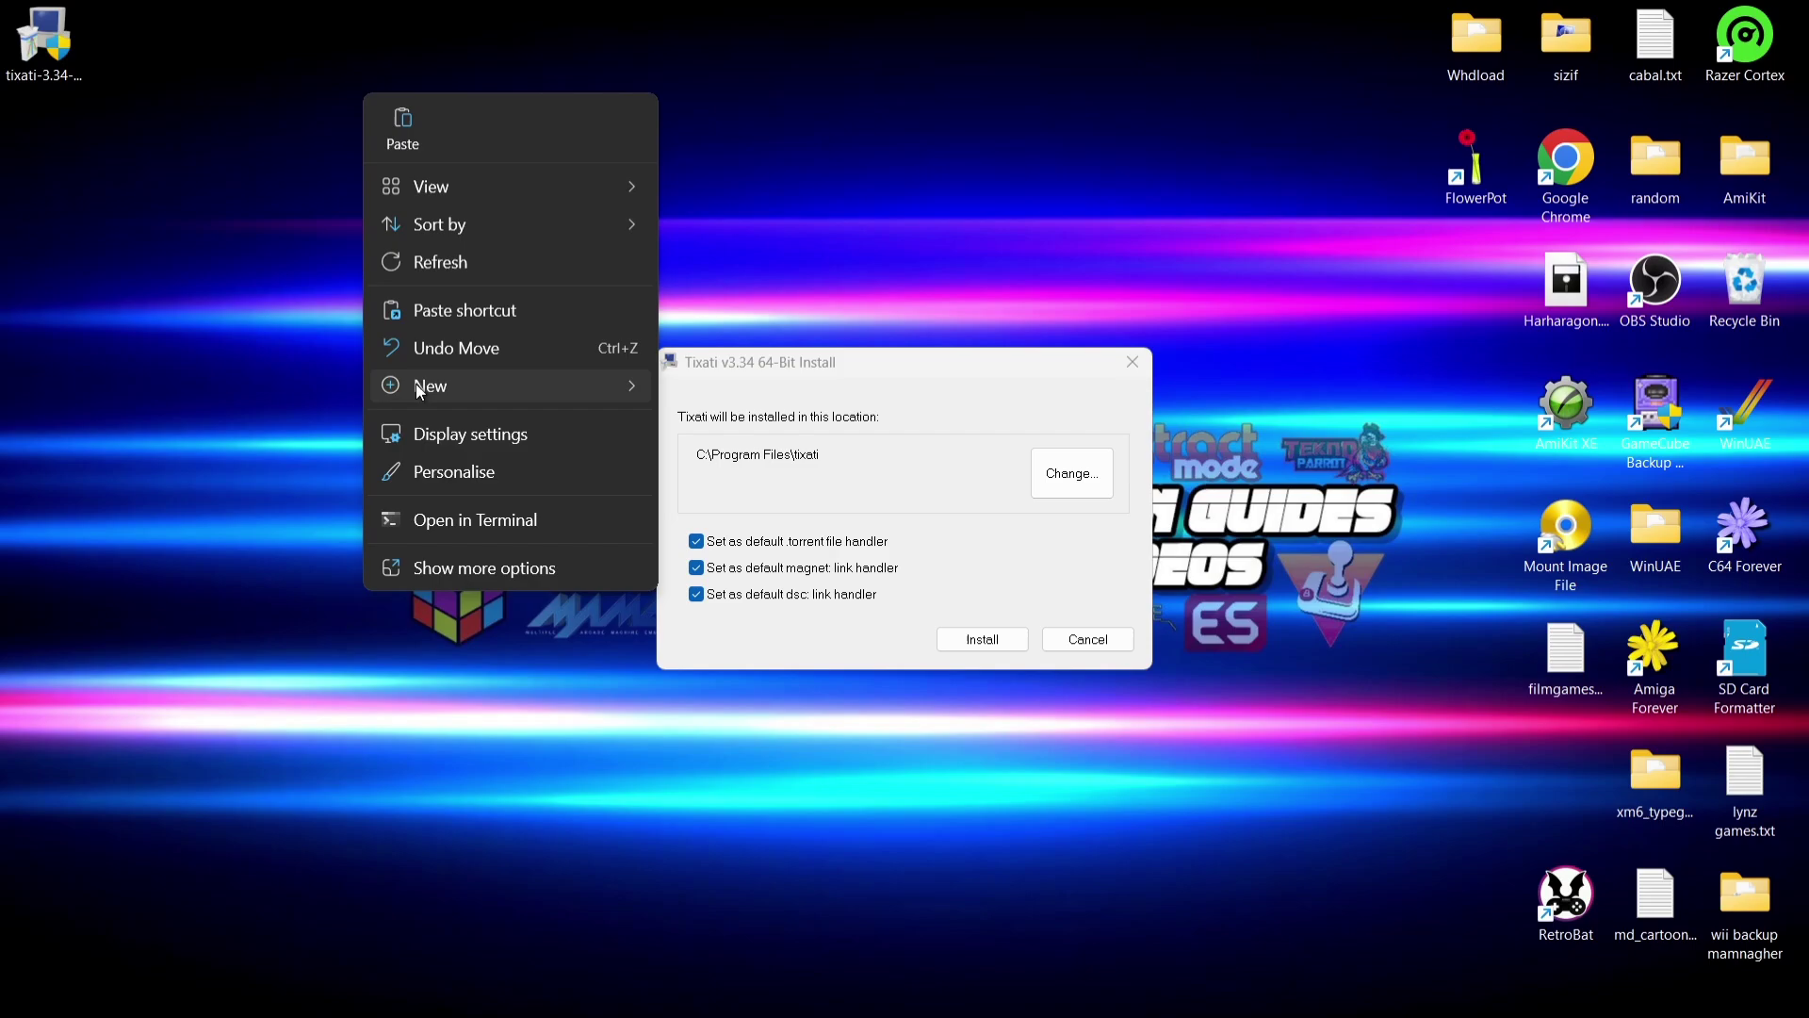
pyautogui.moveTo(427, 381)
pyautogui.click(723, 392)
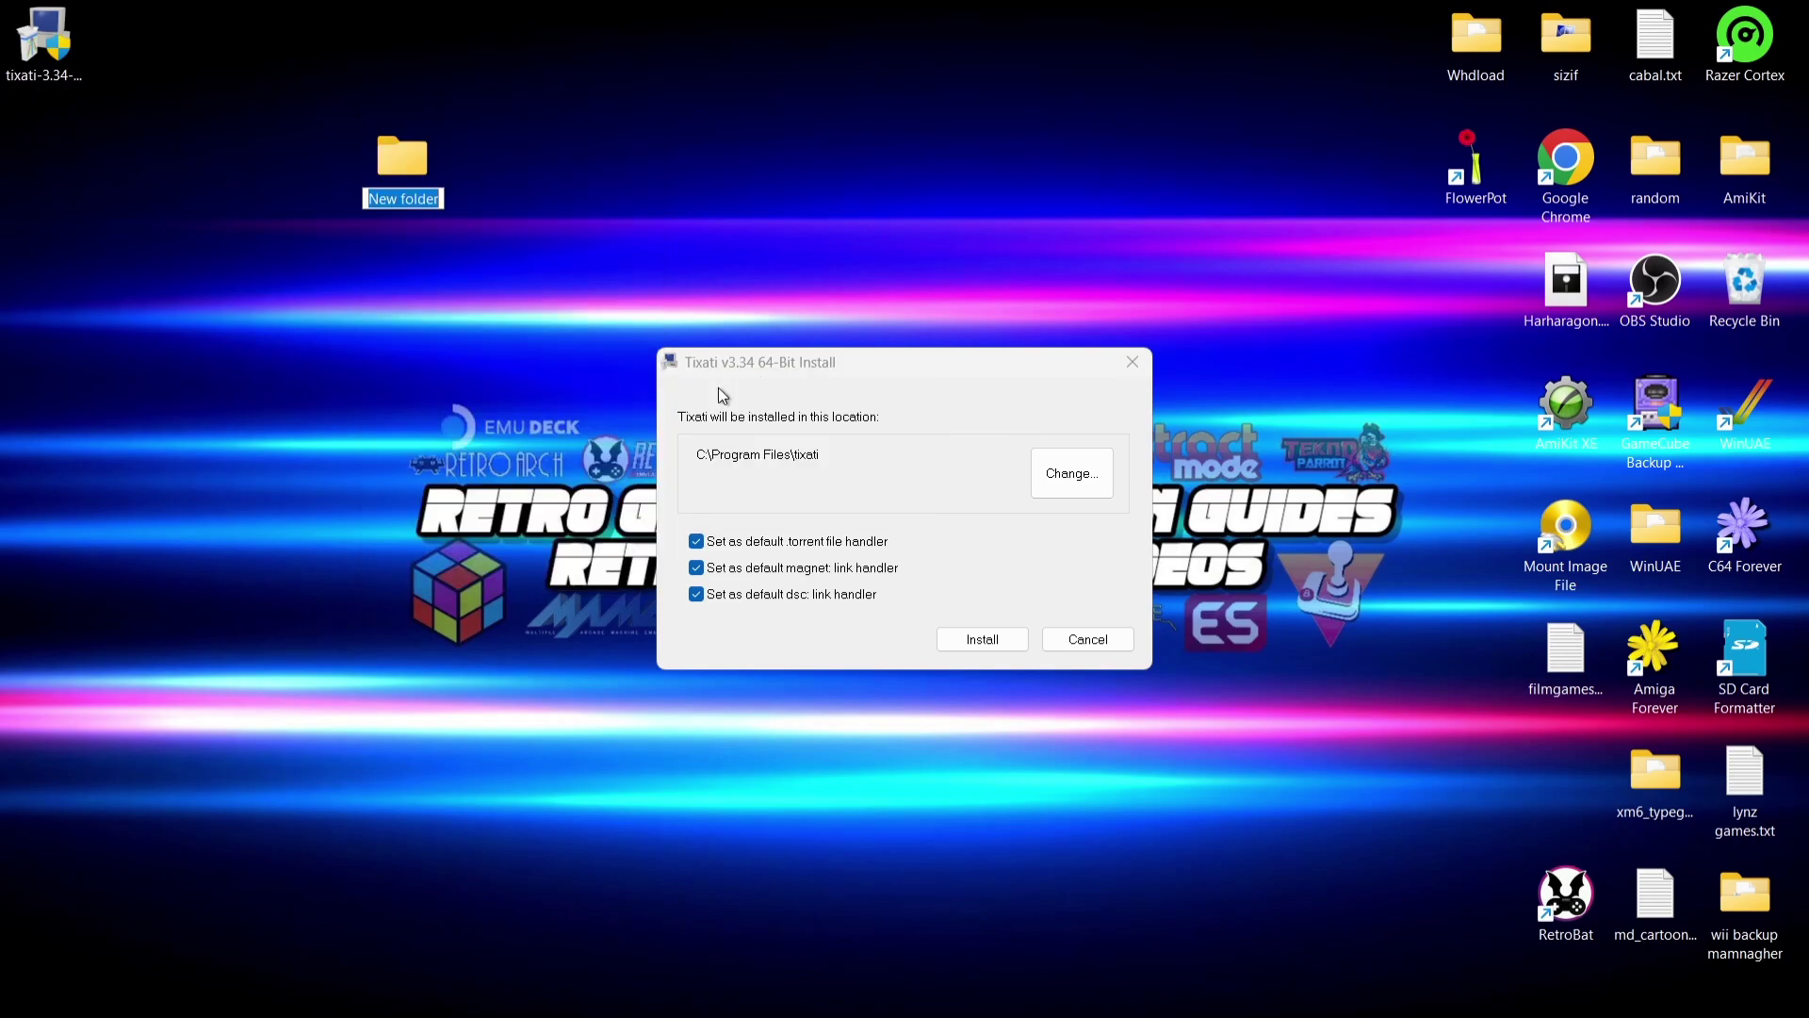
pyautogui.write('Tiaxti')
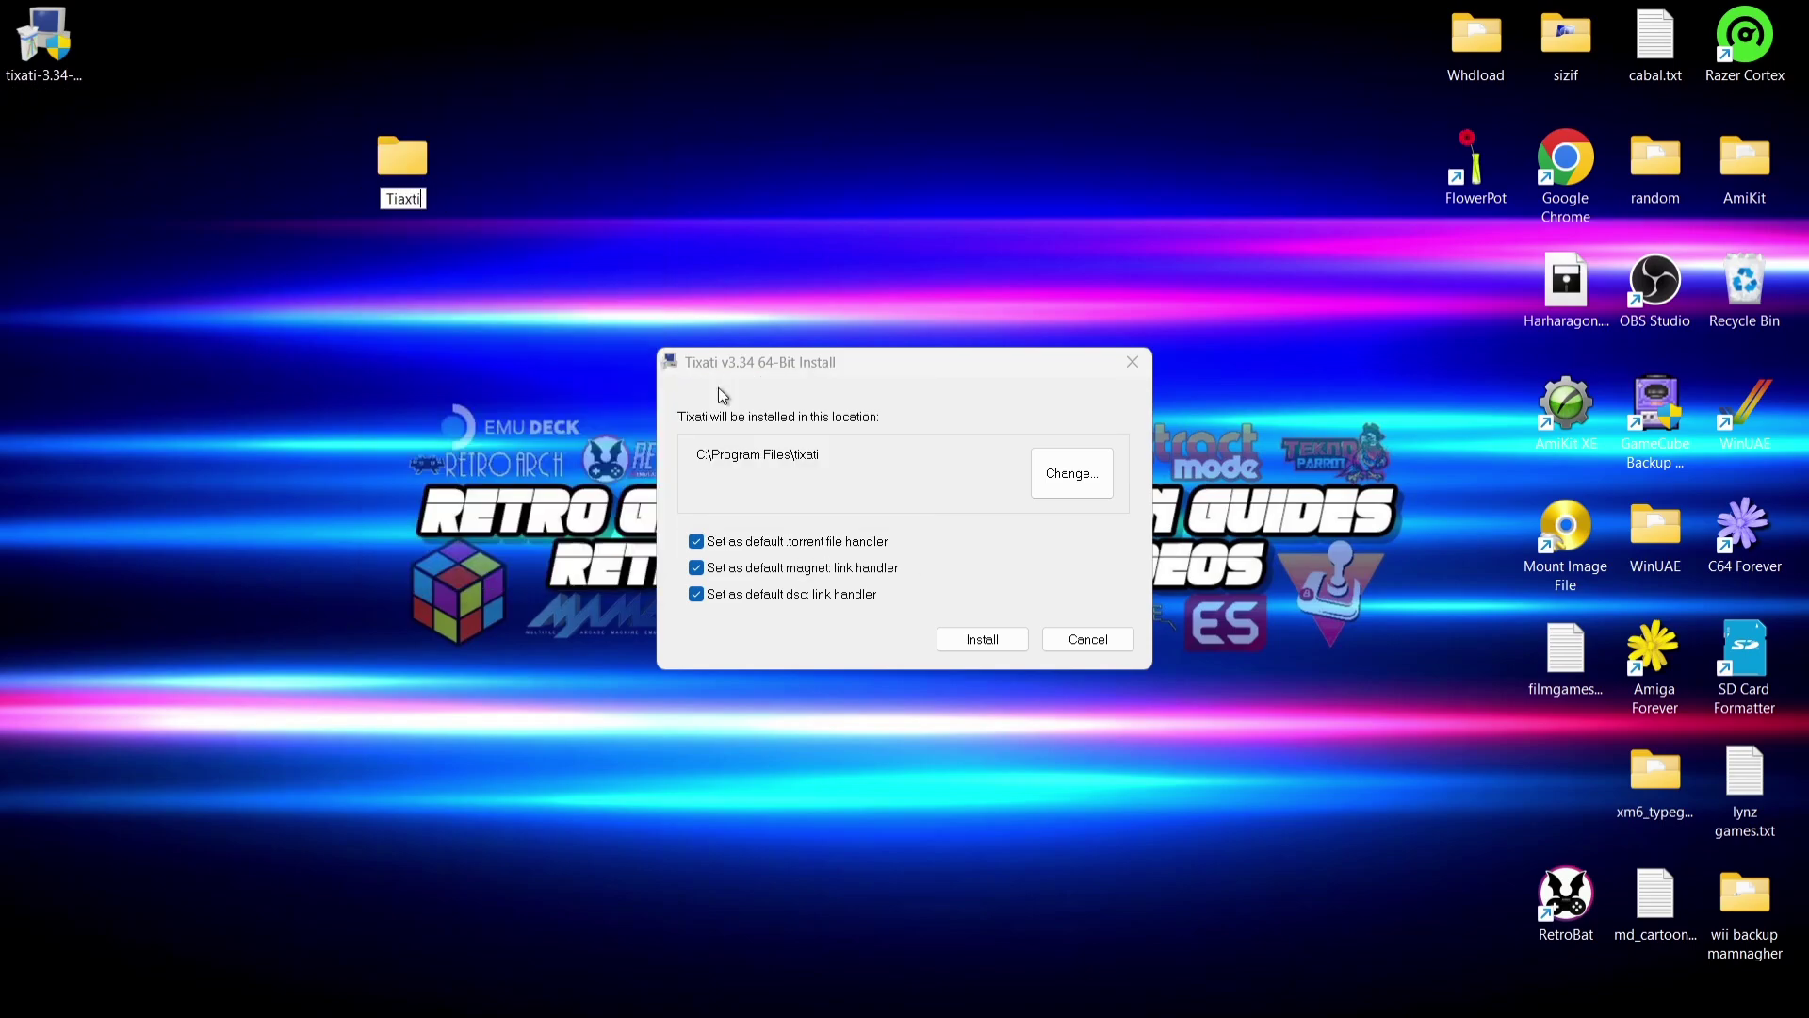
pyautogui.press('Return')
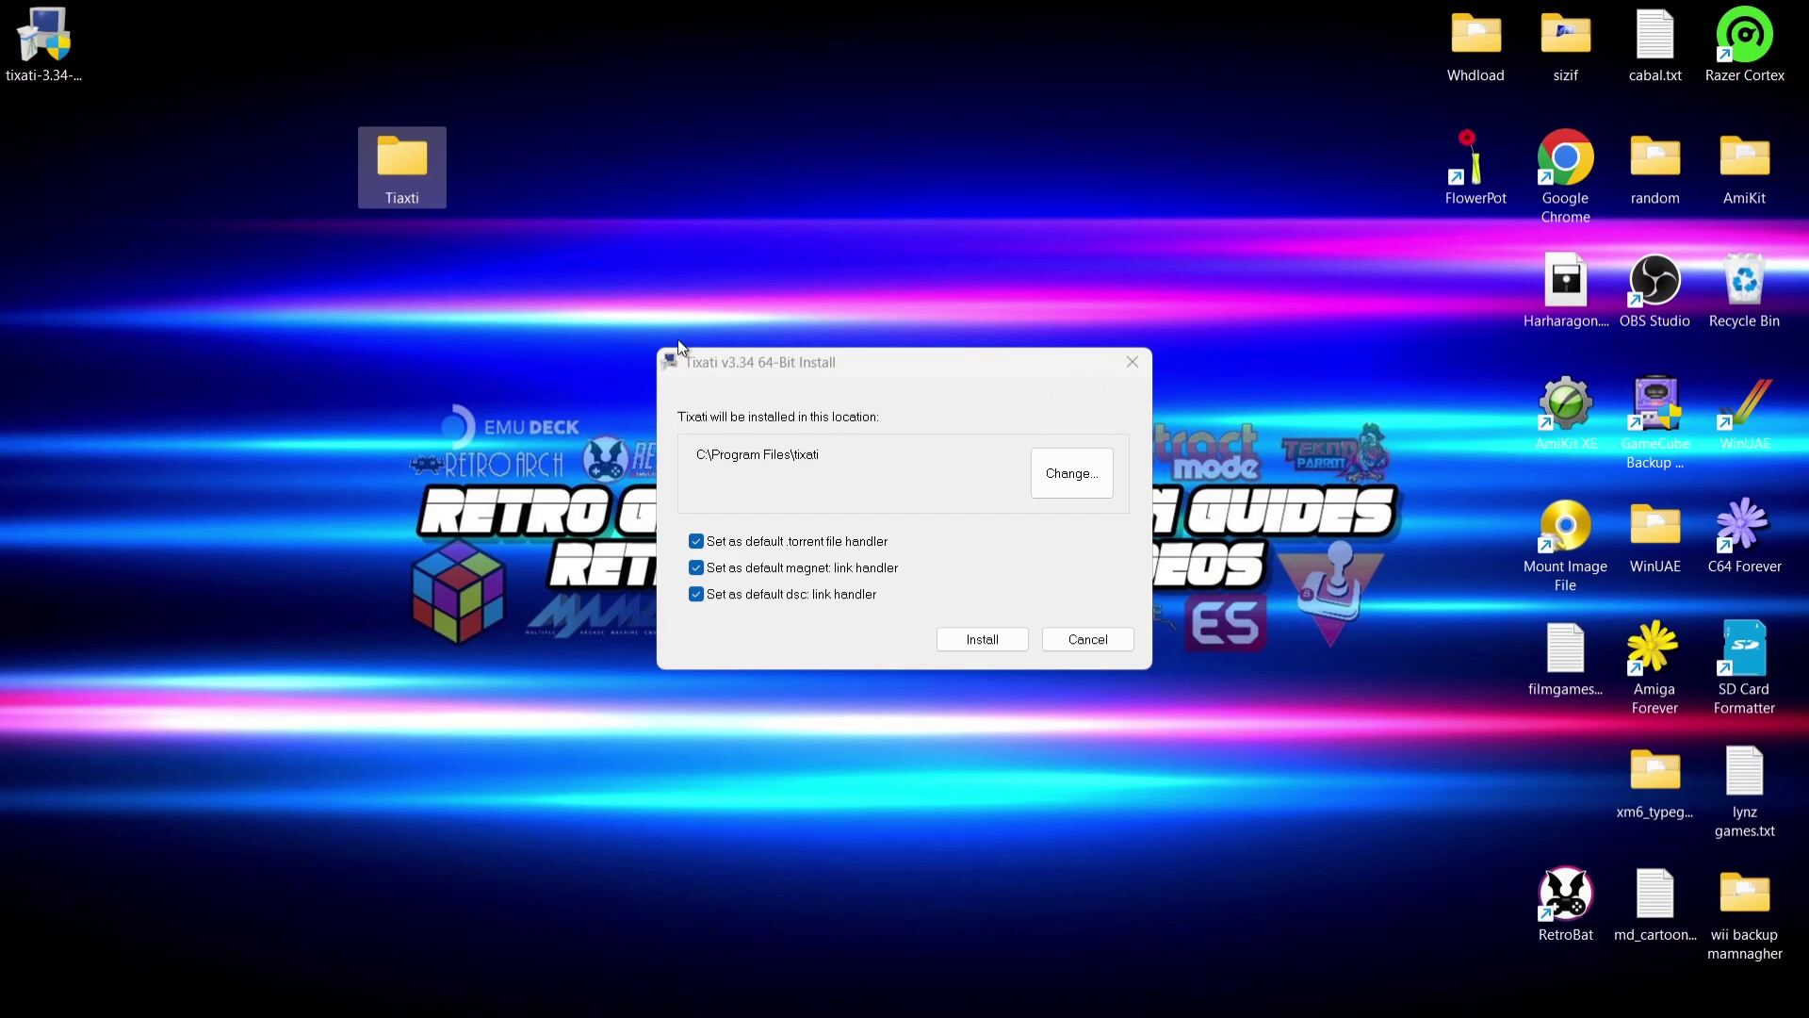
# Set the installer's location to the Tiaxti folder on the Desktop.
pyautogui.click(1086, 474)
pyautogui.click(814, 518)
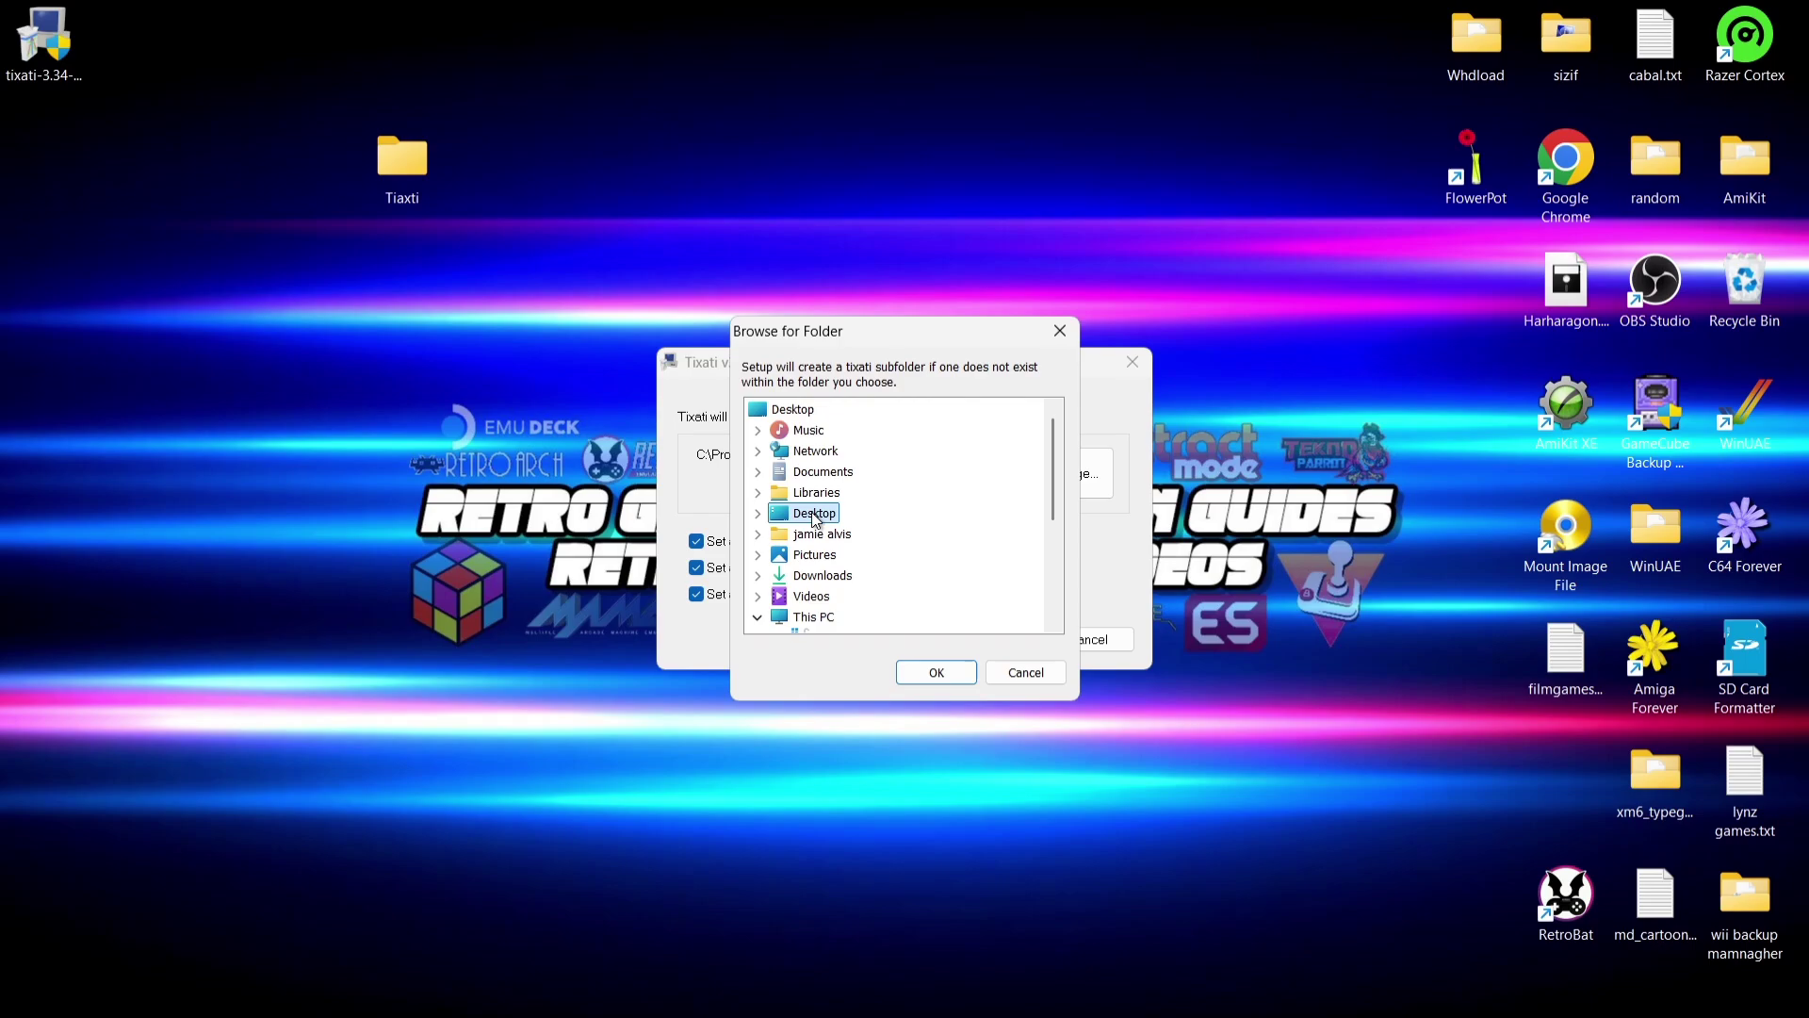
pyautogui.doubleClick(815, 517)
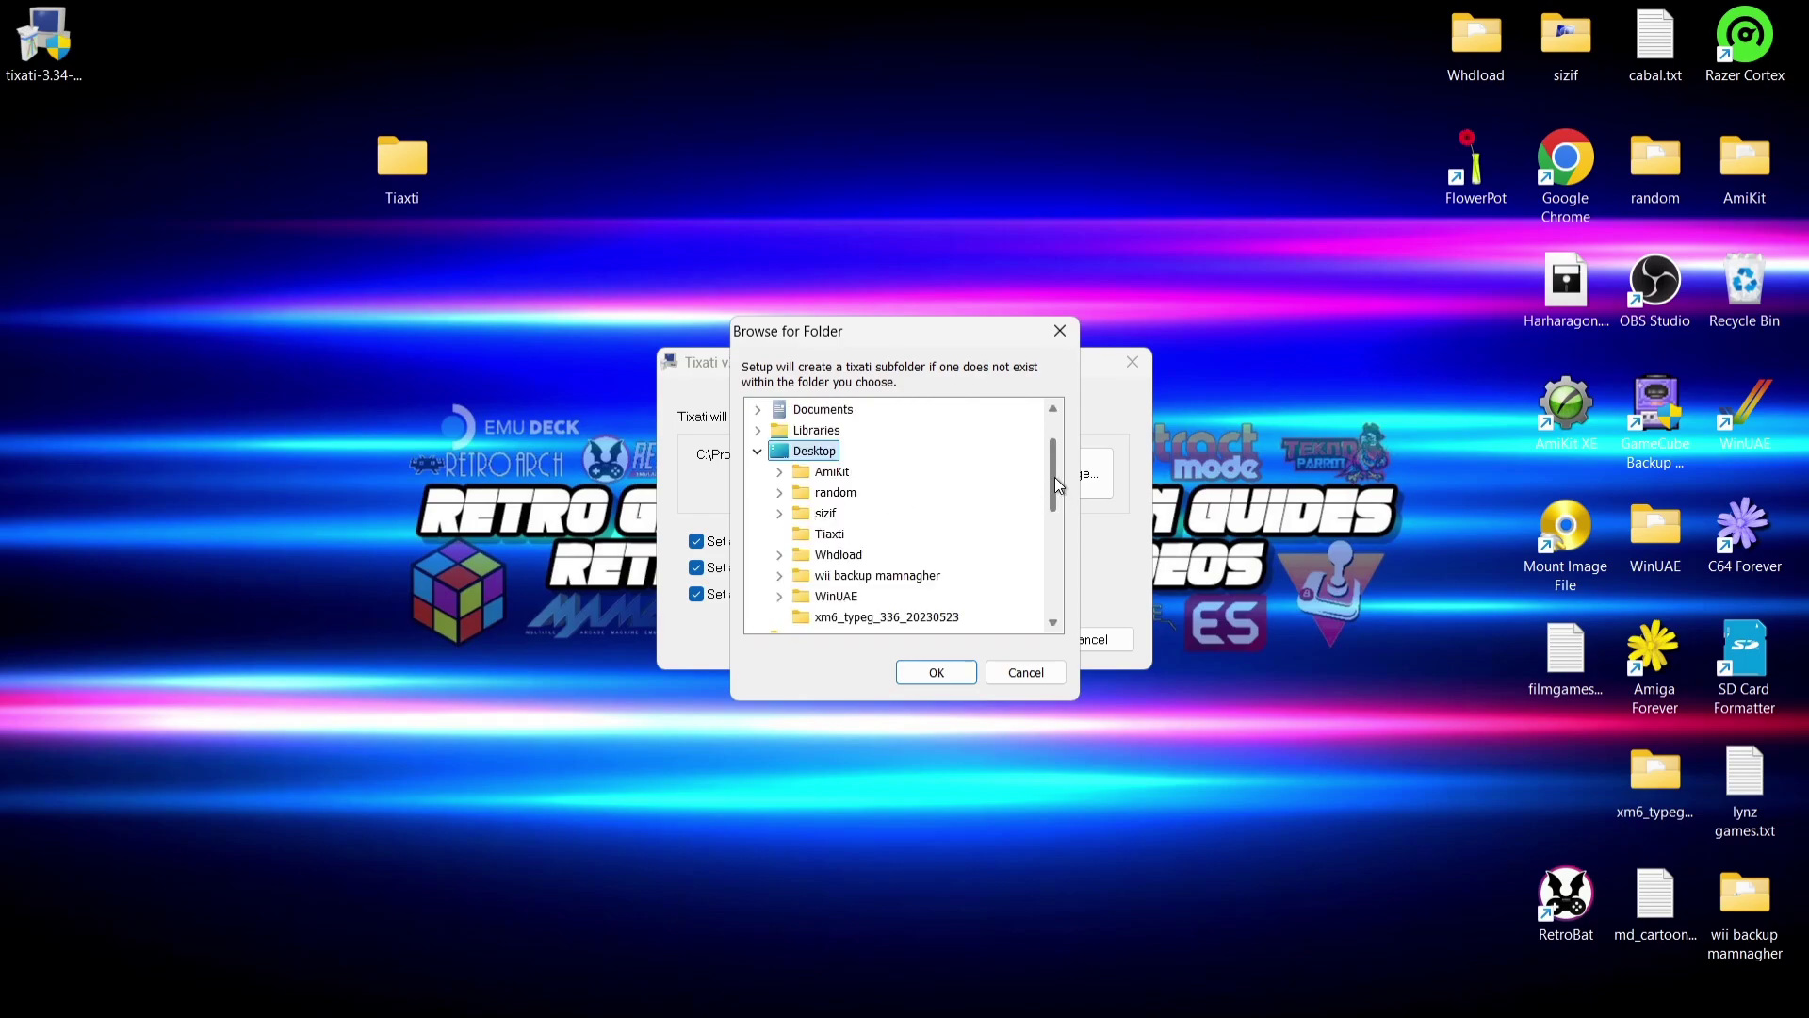
pyautogui.moveTo(1056, 481); pyautogui.dragTo(1056, 487)
pyautogui.click(830, 513)
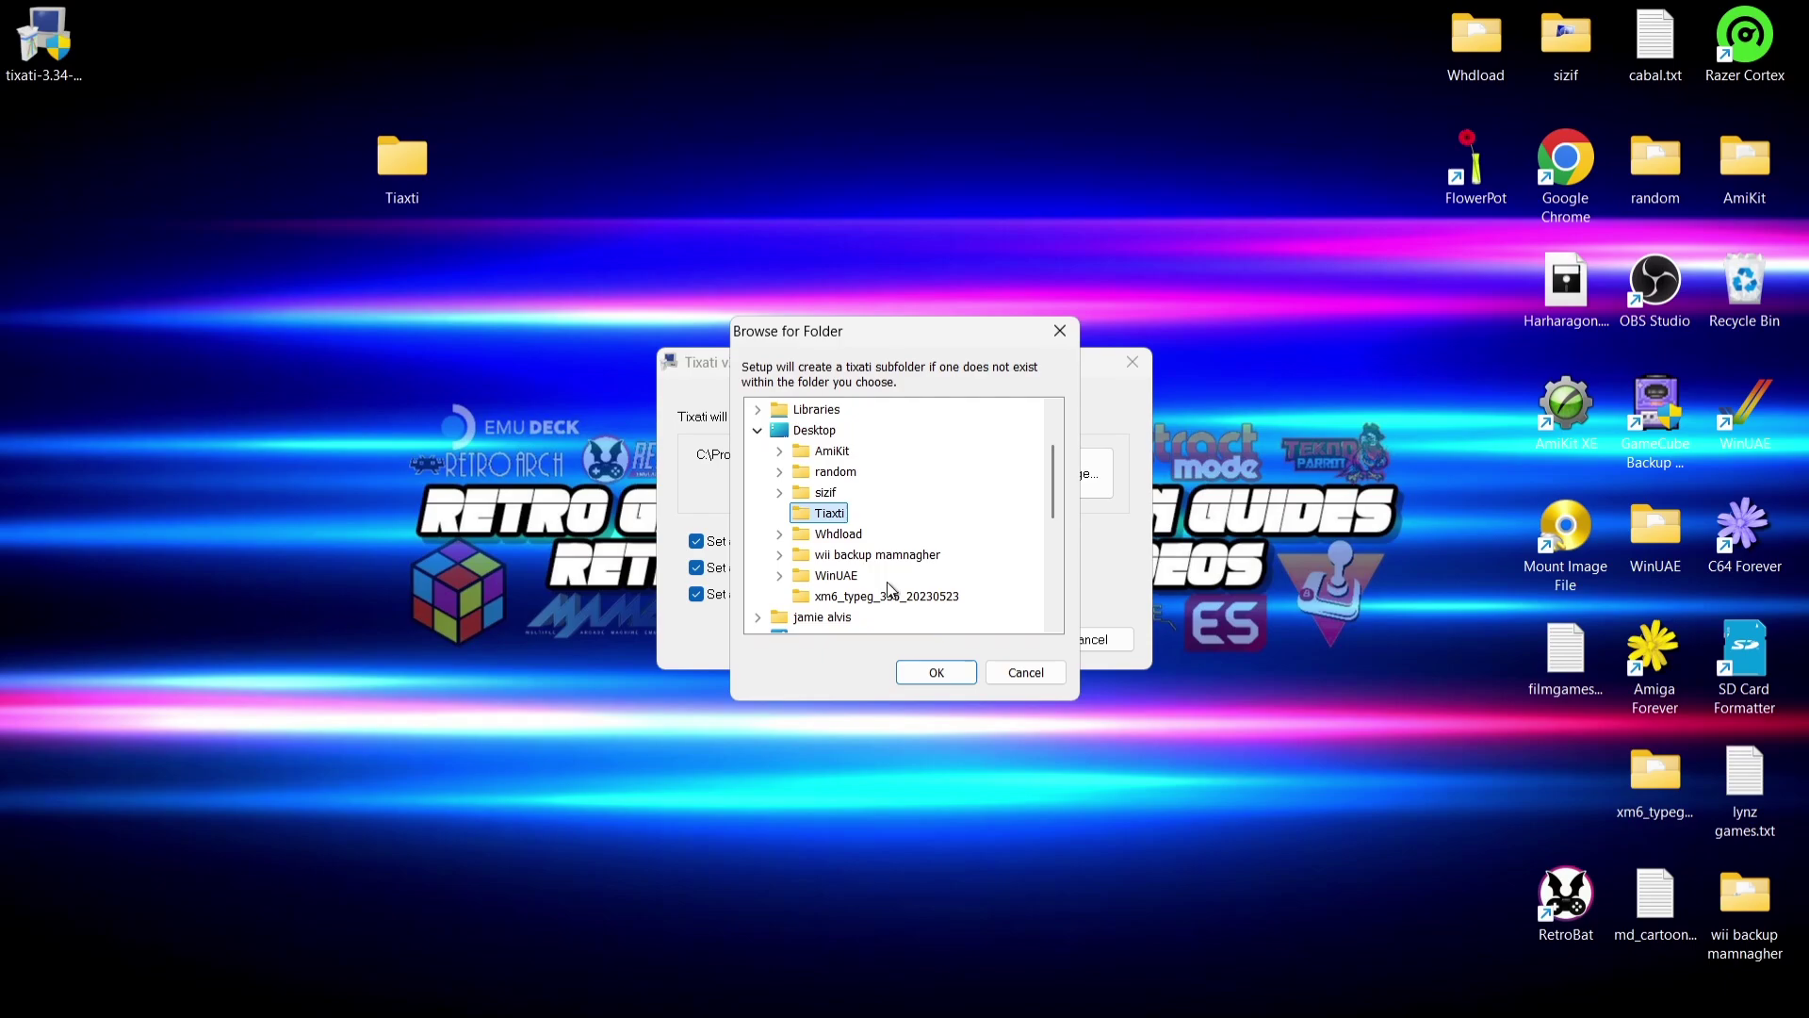
pyautogui.click(937, 675)
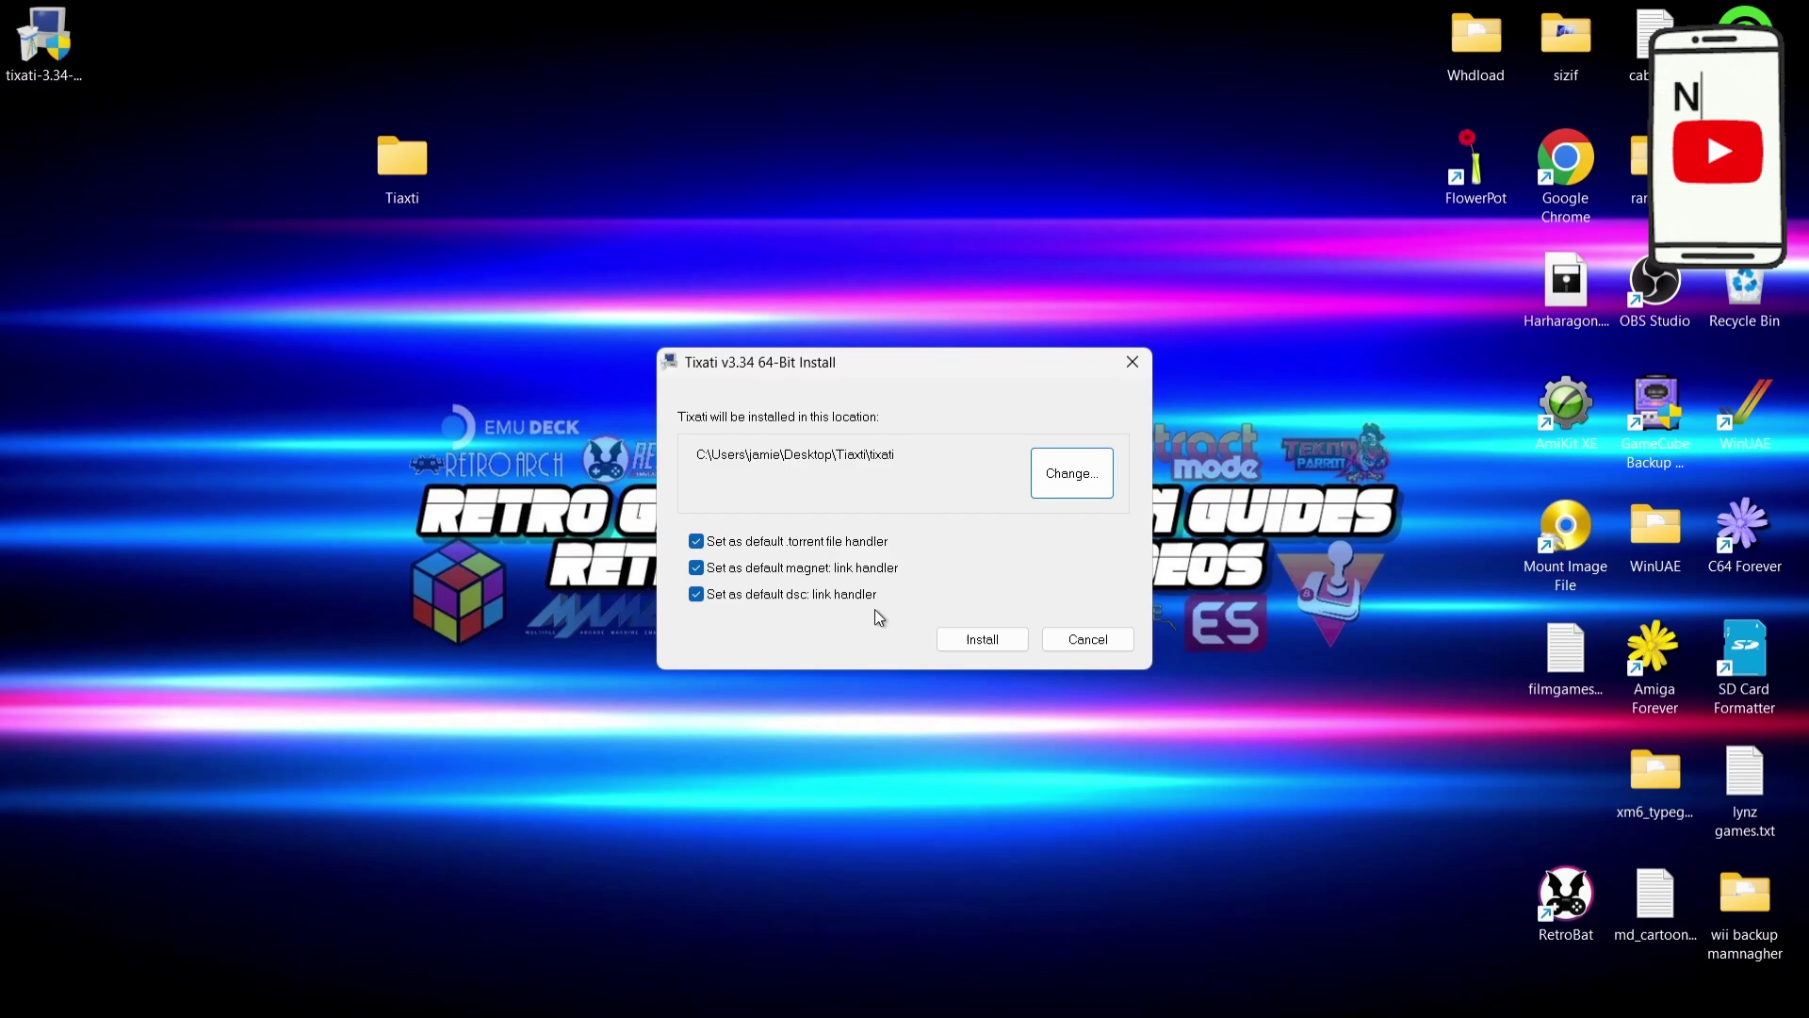
# Install Tixati and check the installed files in Tiaxti > tixati.
pyautogui.click(983, 640)
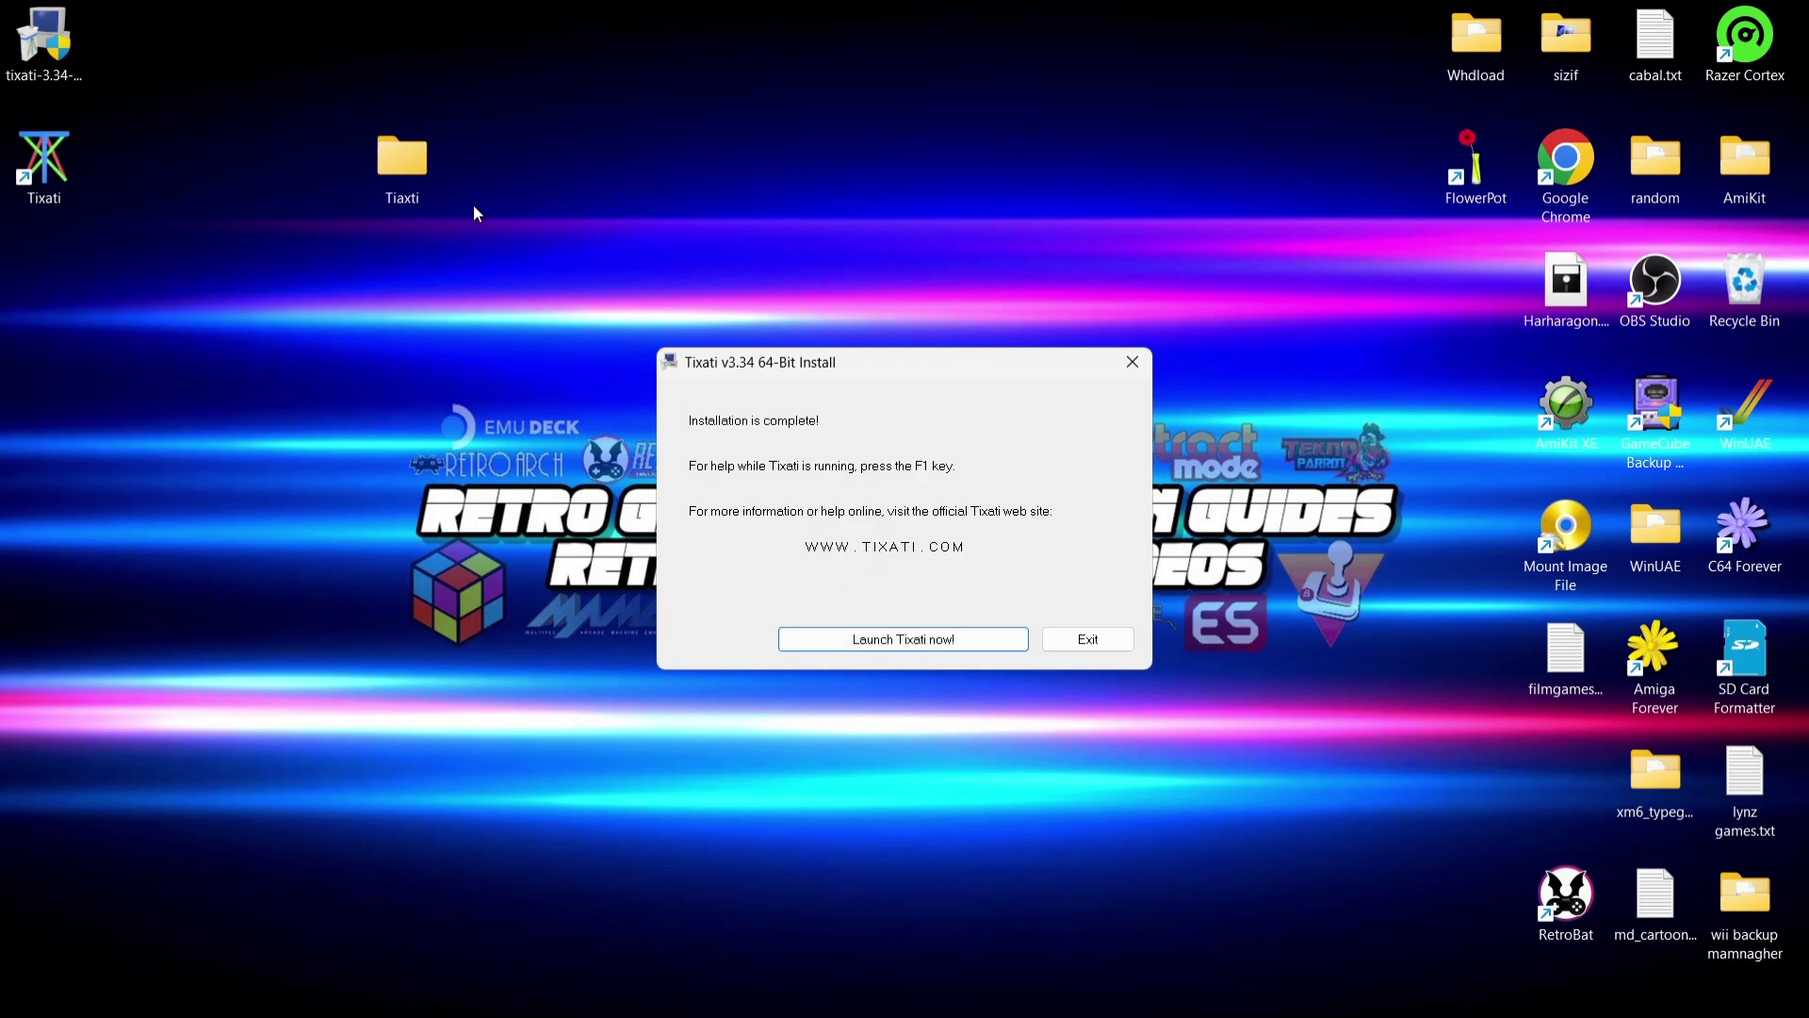
pyautogui.doubleClick(397, 179)
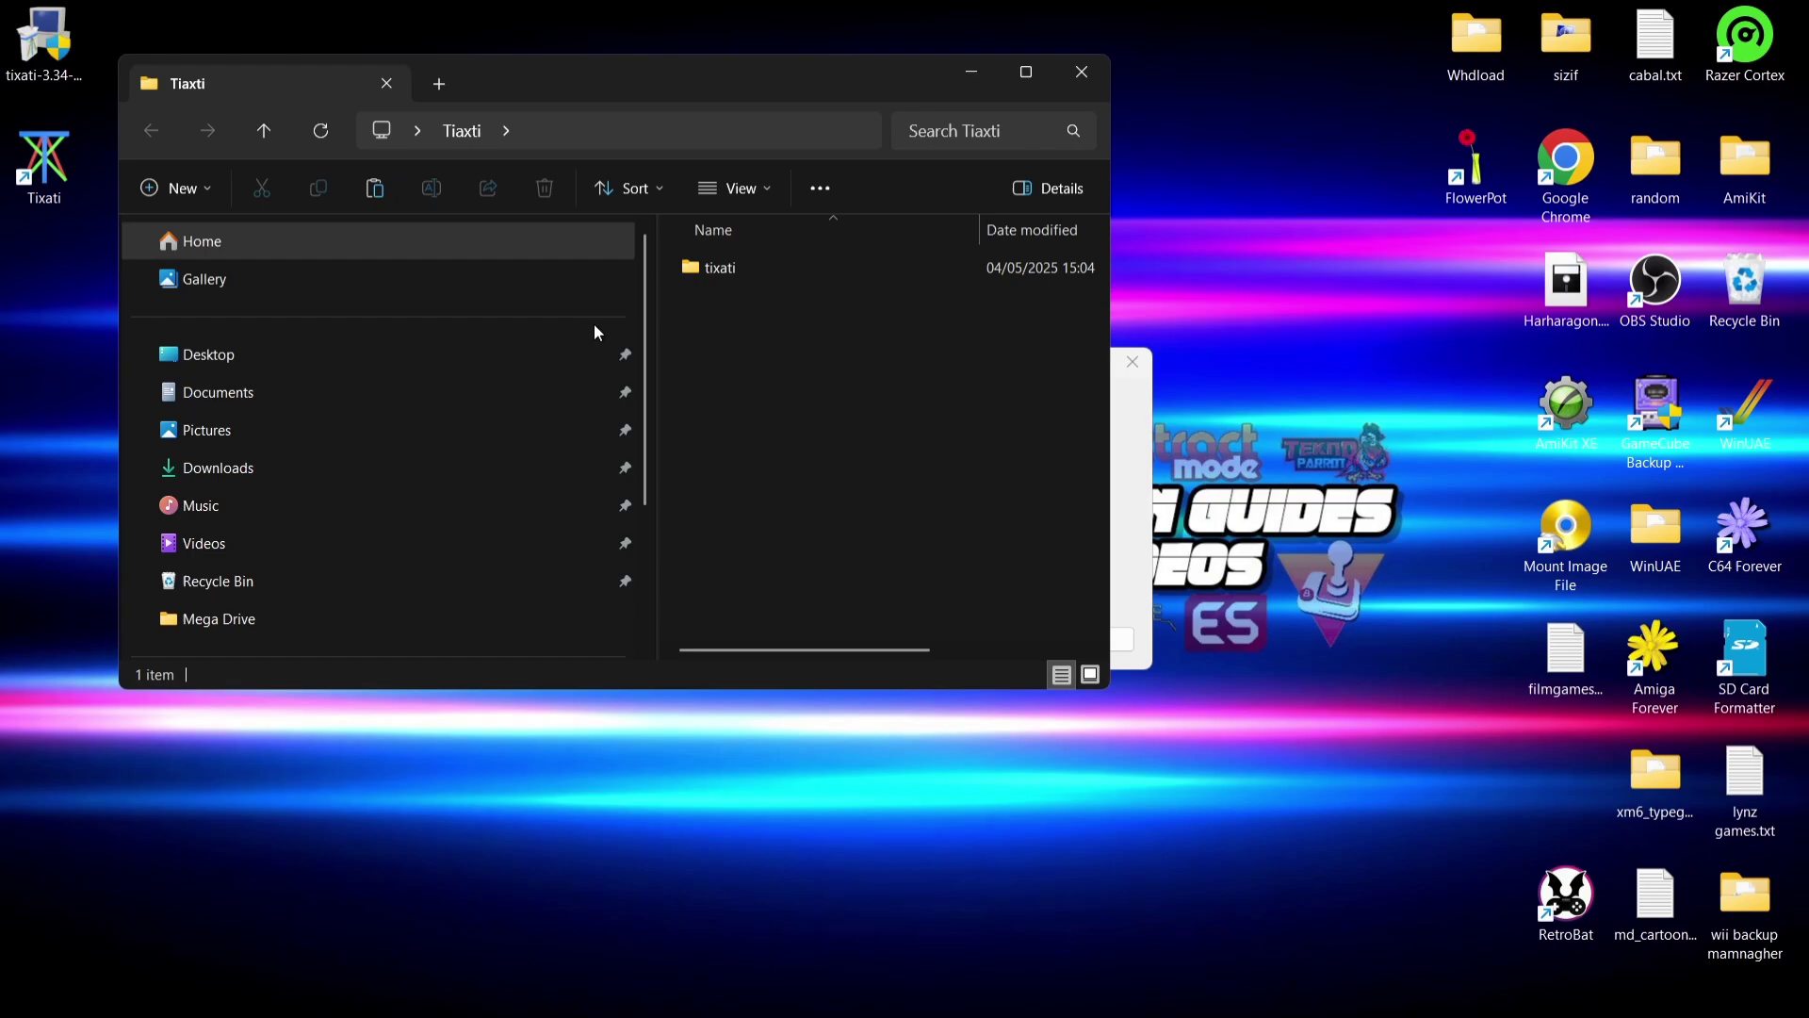
pyautogui.doubleClick(749, 271)
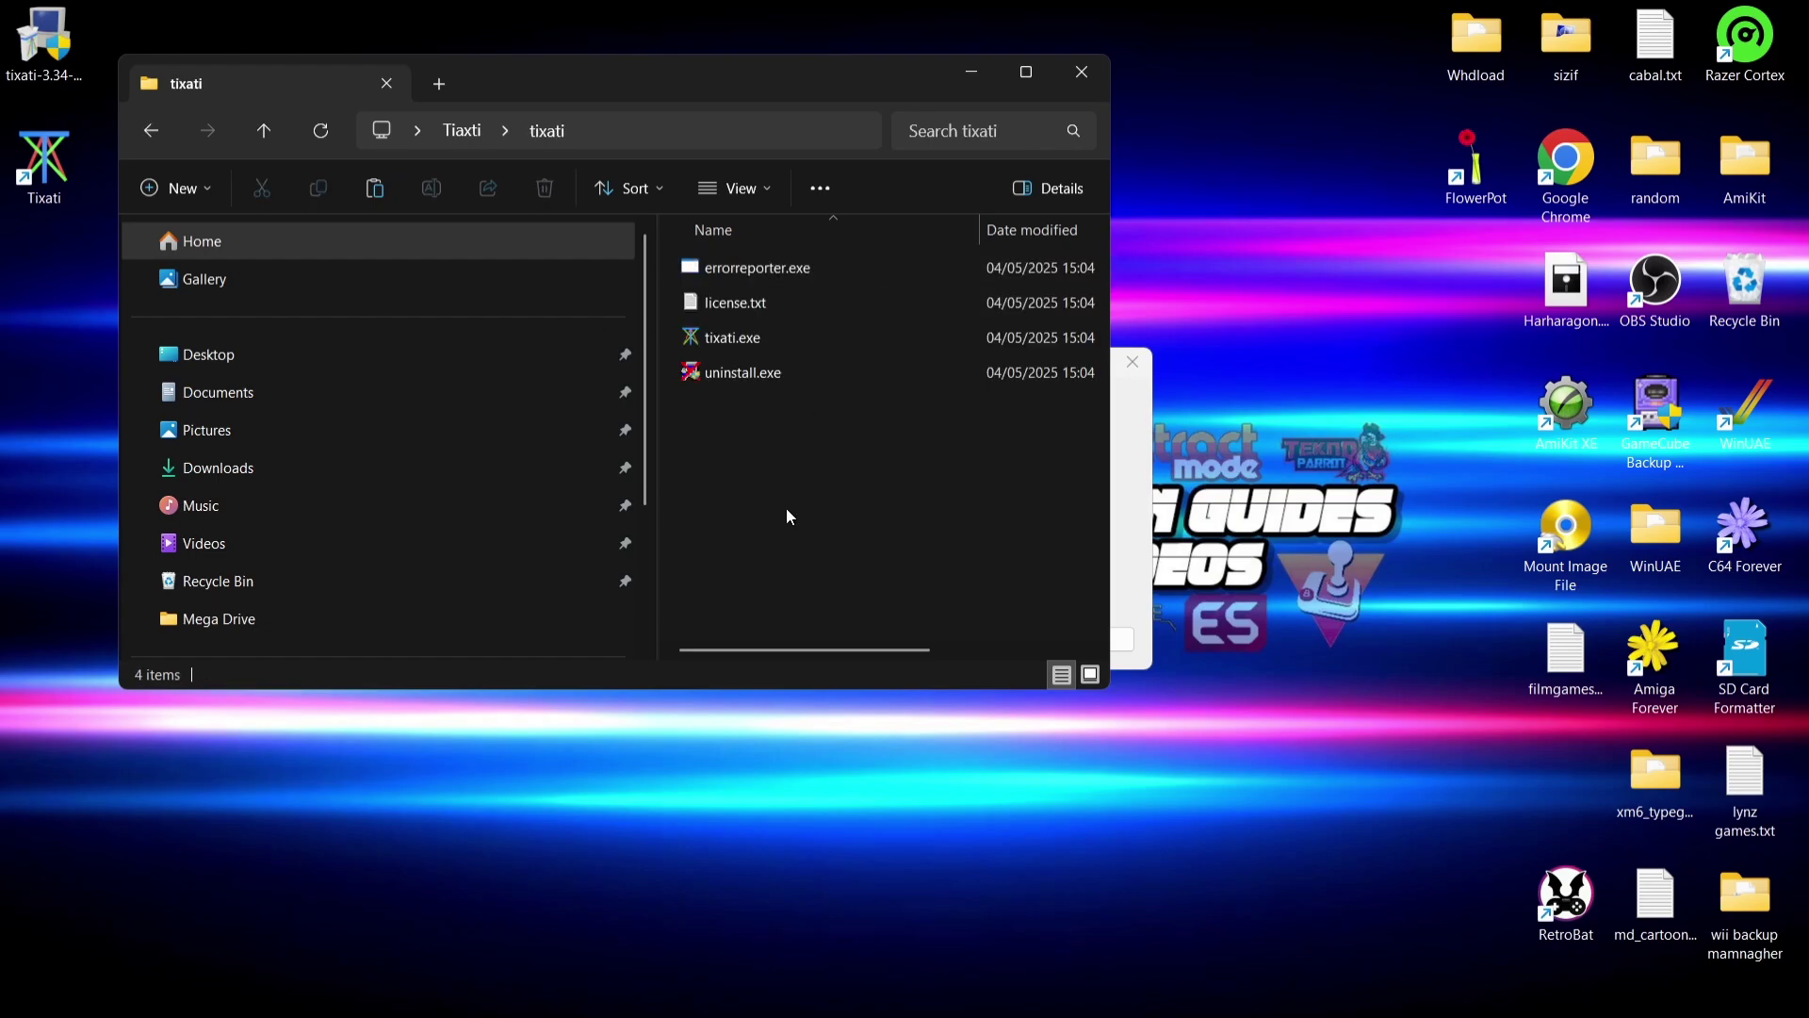
pyautogui.click(1082, 72)
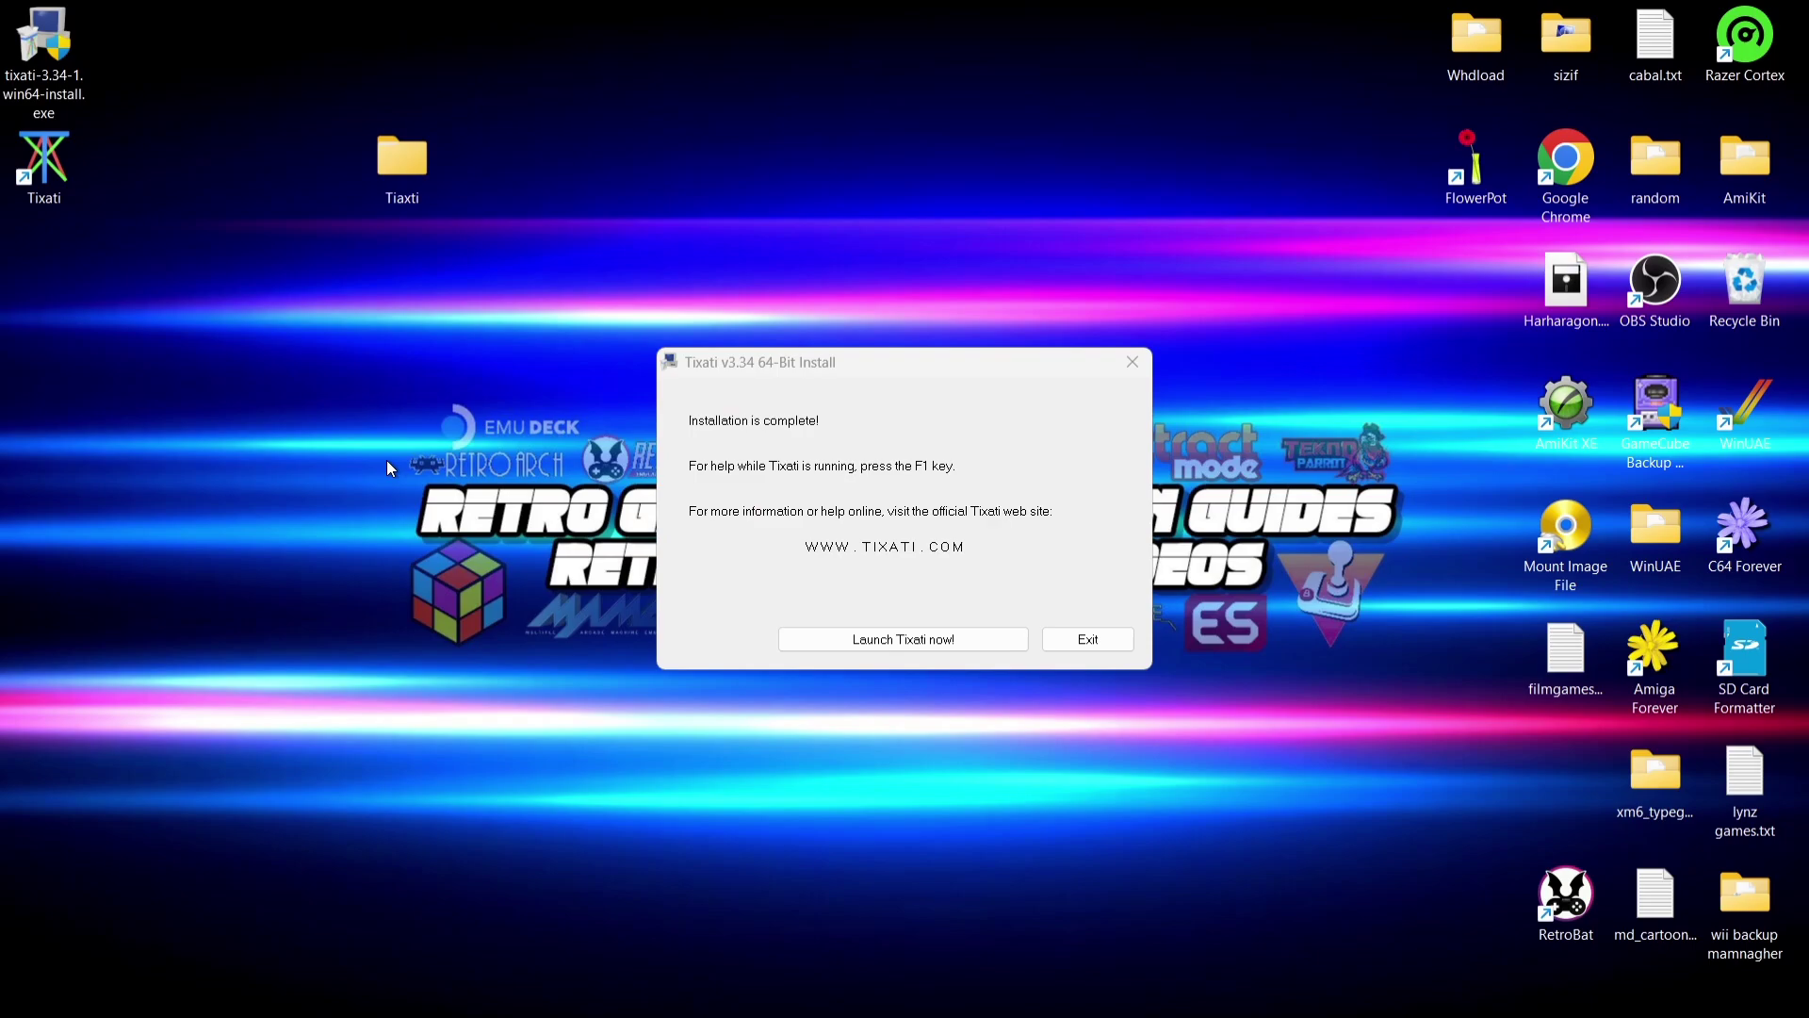
# Exit the finished installer and delete the installer file from the desktop.
pyautogui.click(1057, 639)
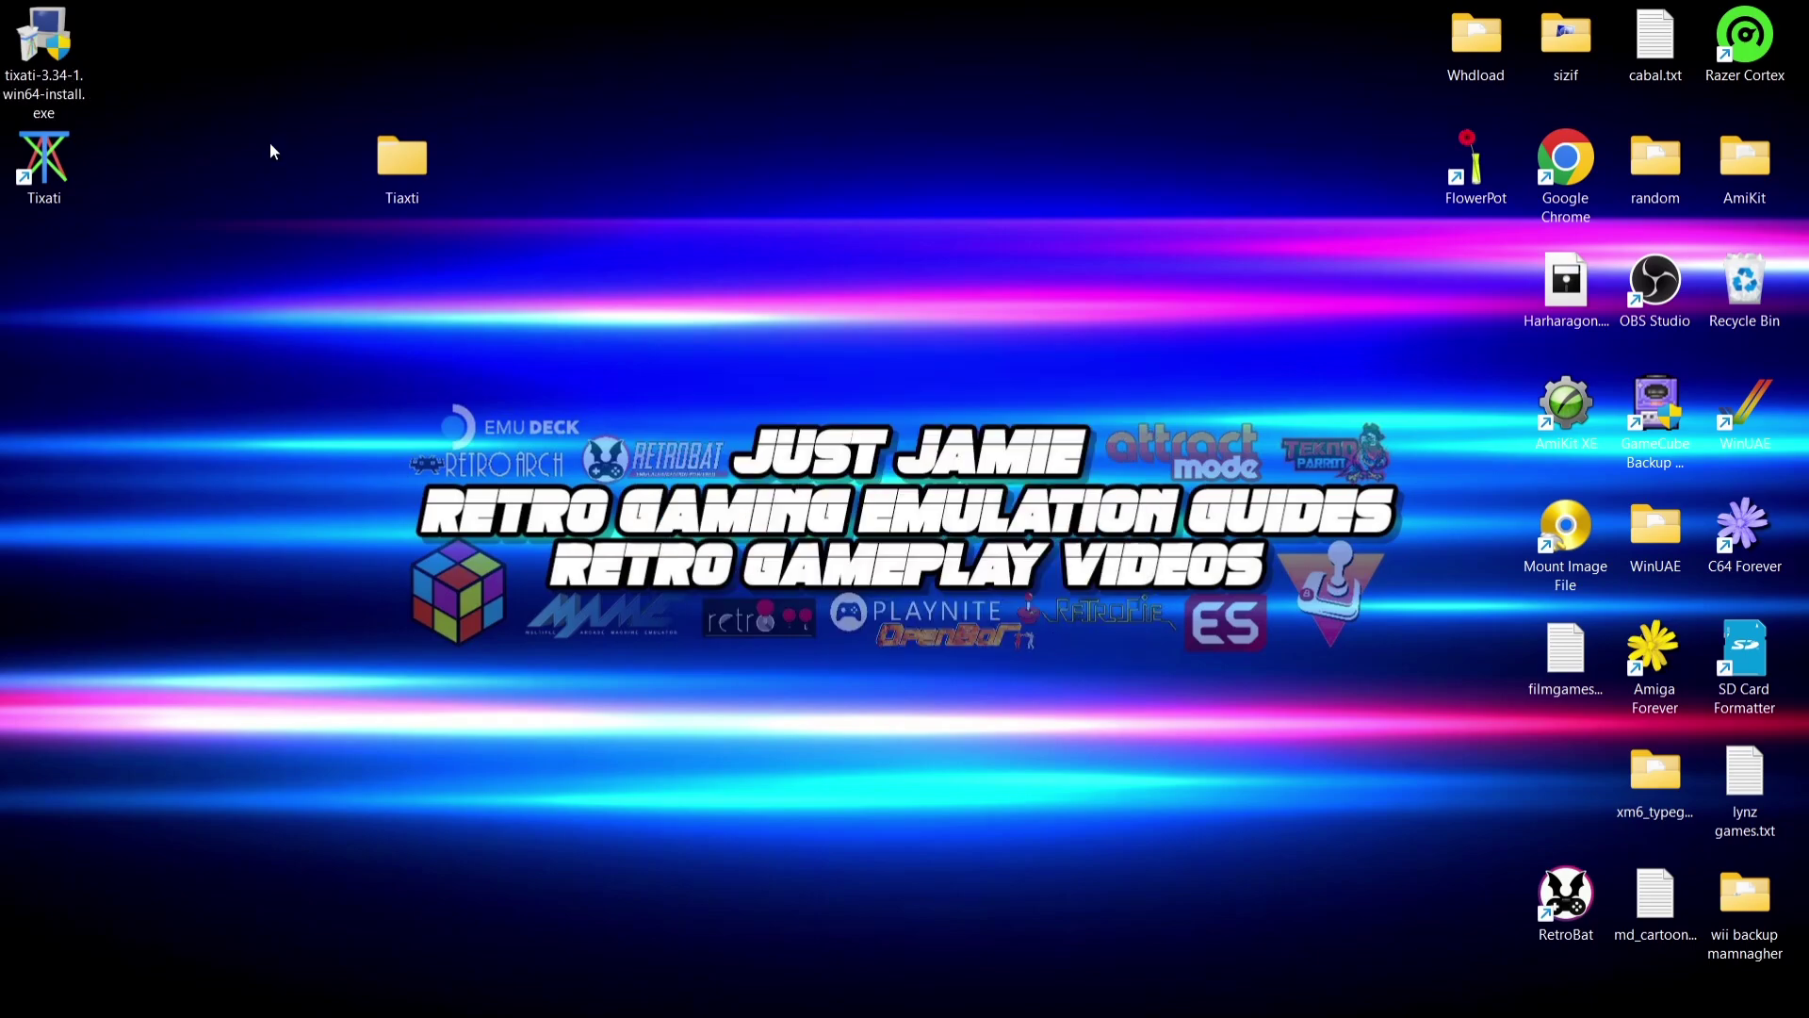
pyautogui.rightClick(43, 49)
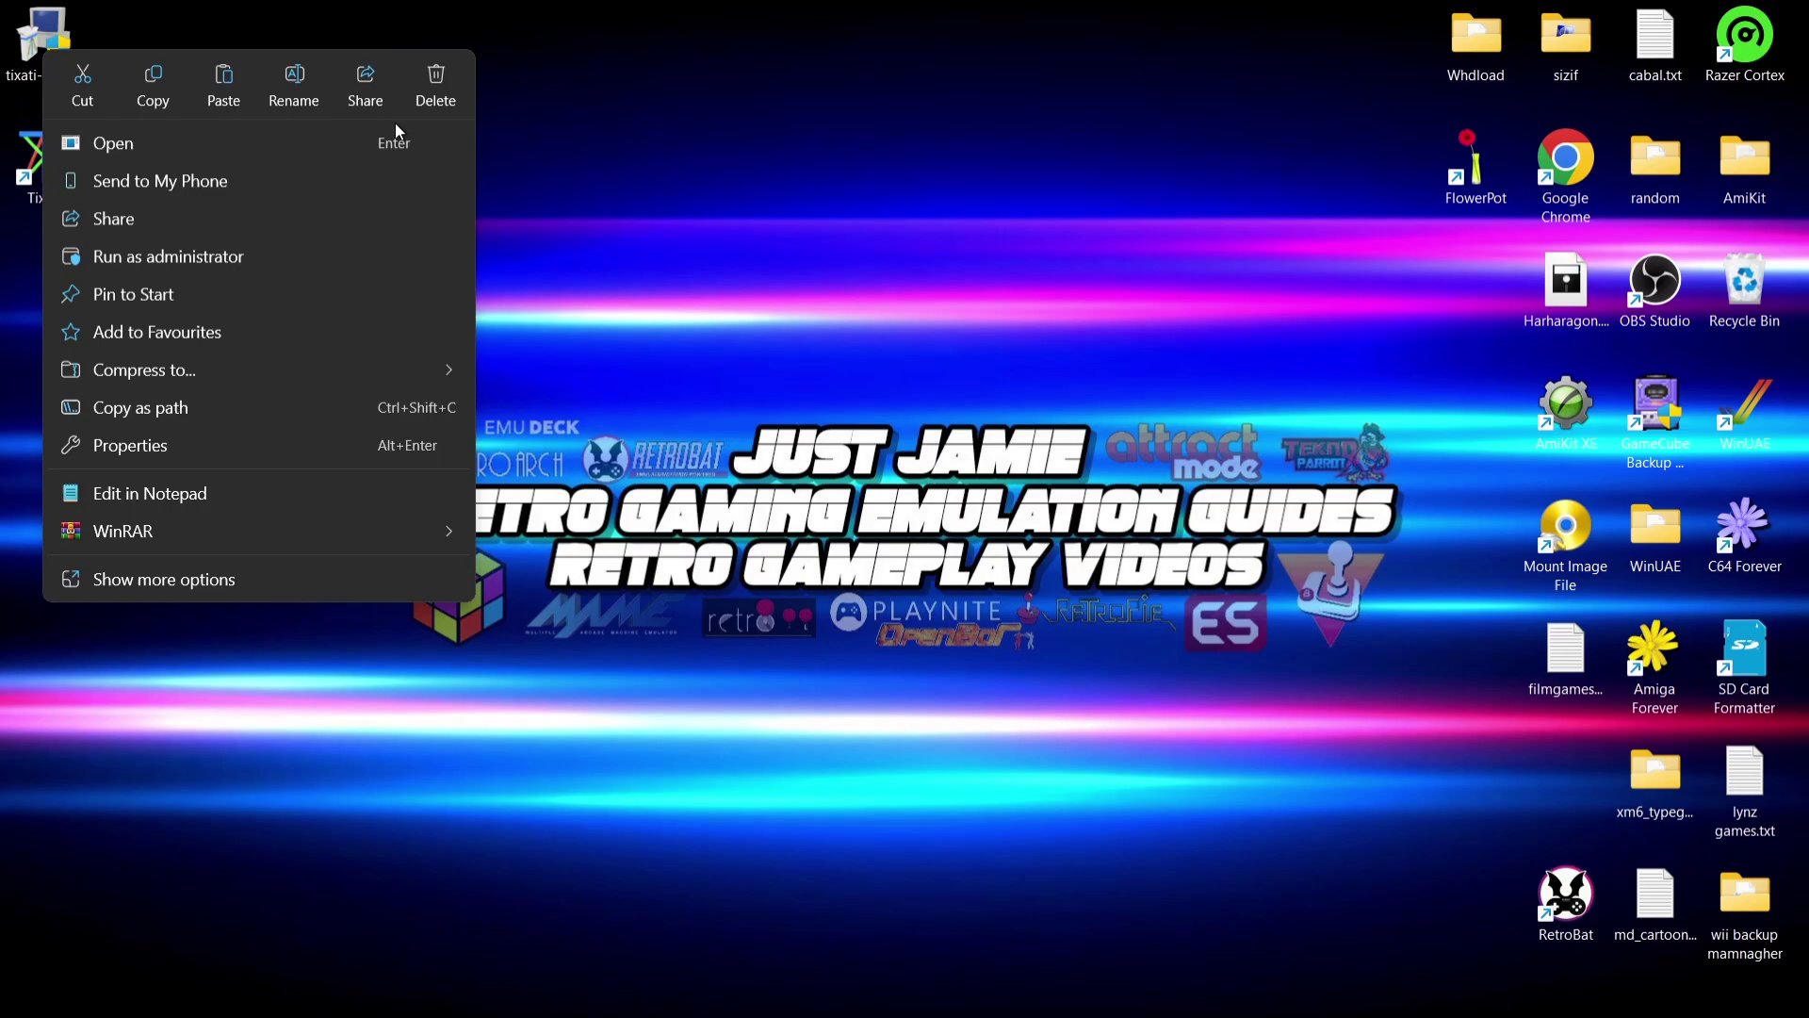
pyautogui.click(446, 86)
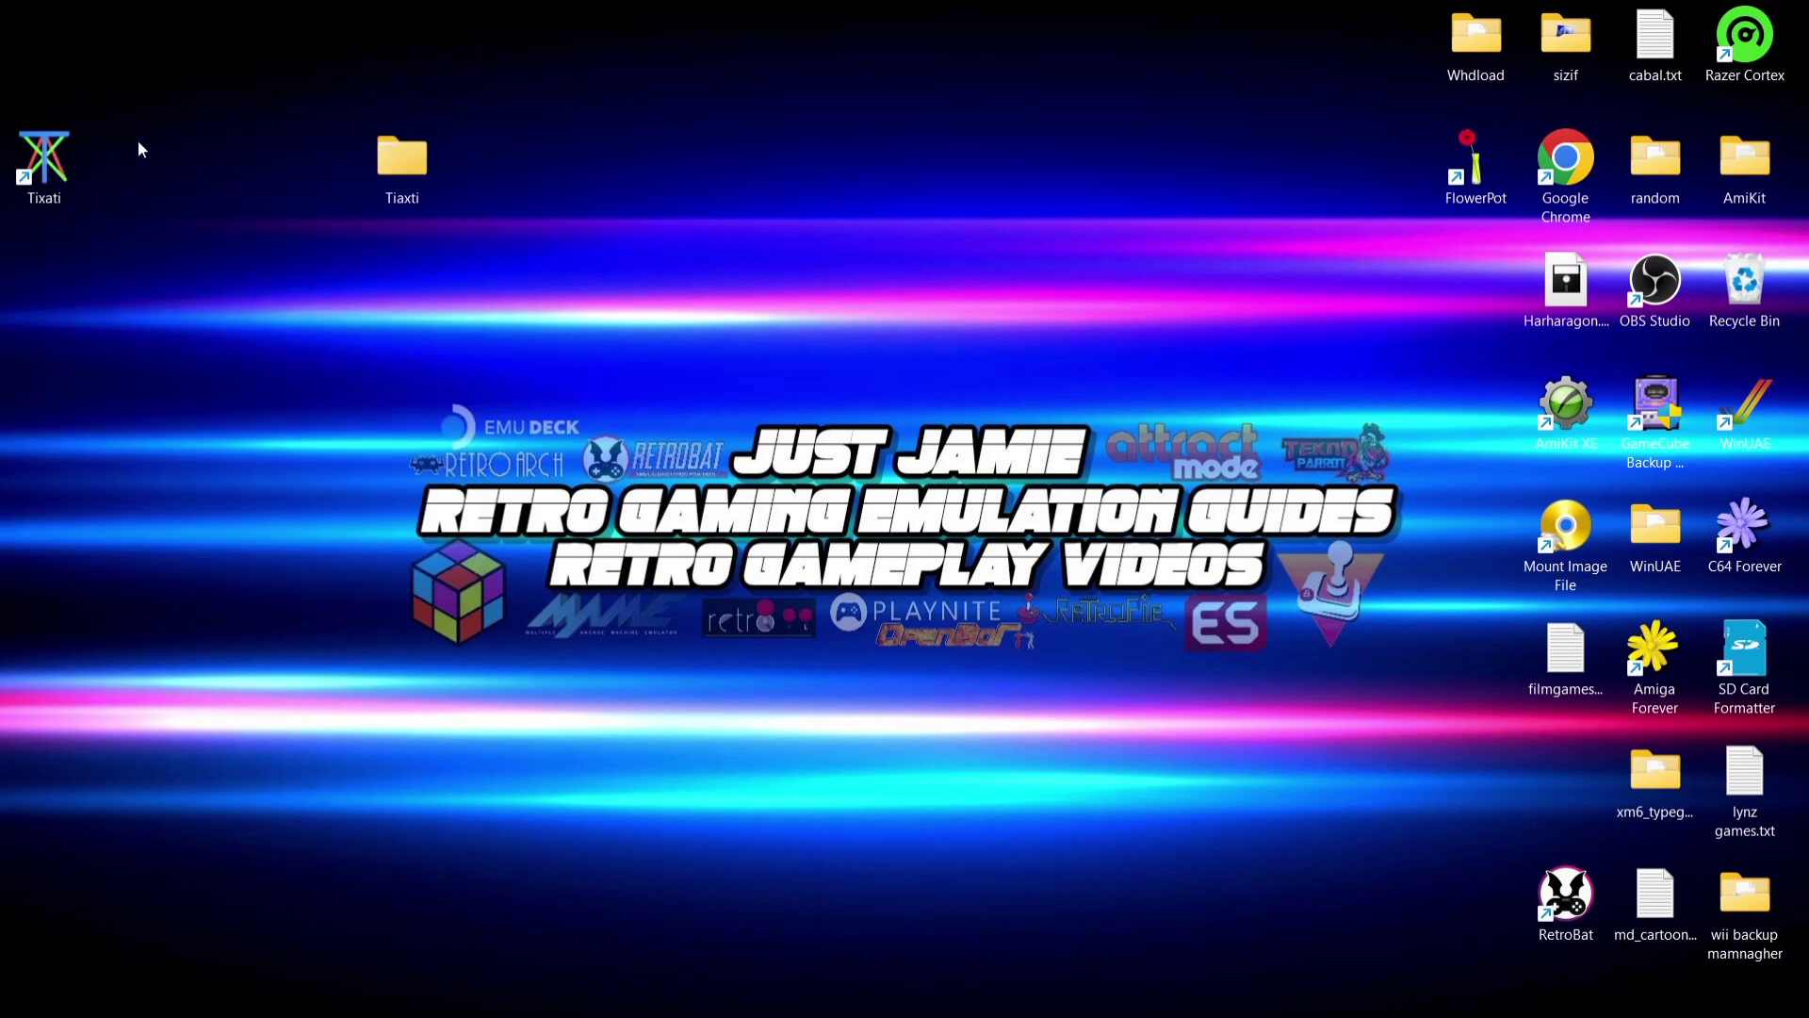
# Move the Tixati shortcut and Tiaxti folder side by side at the desktop's top-left.
pyautogui.moveTo(44, 151); pyautogui.dragTo(47, 29)
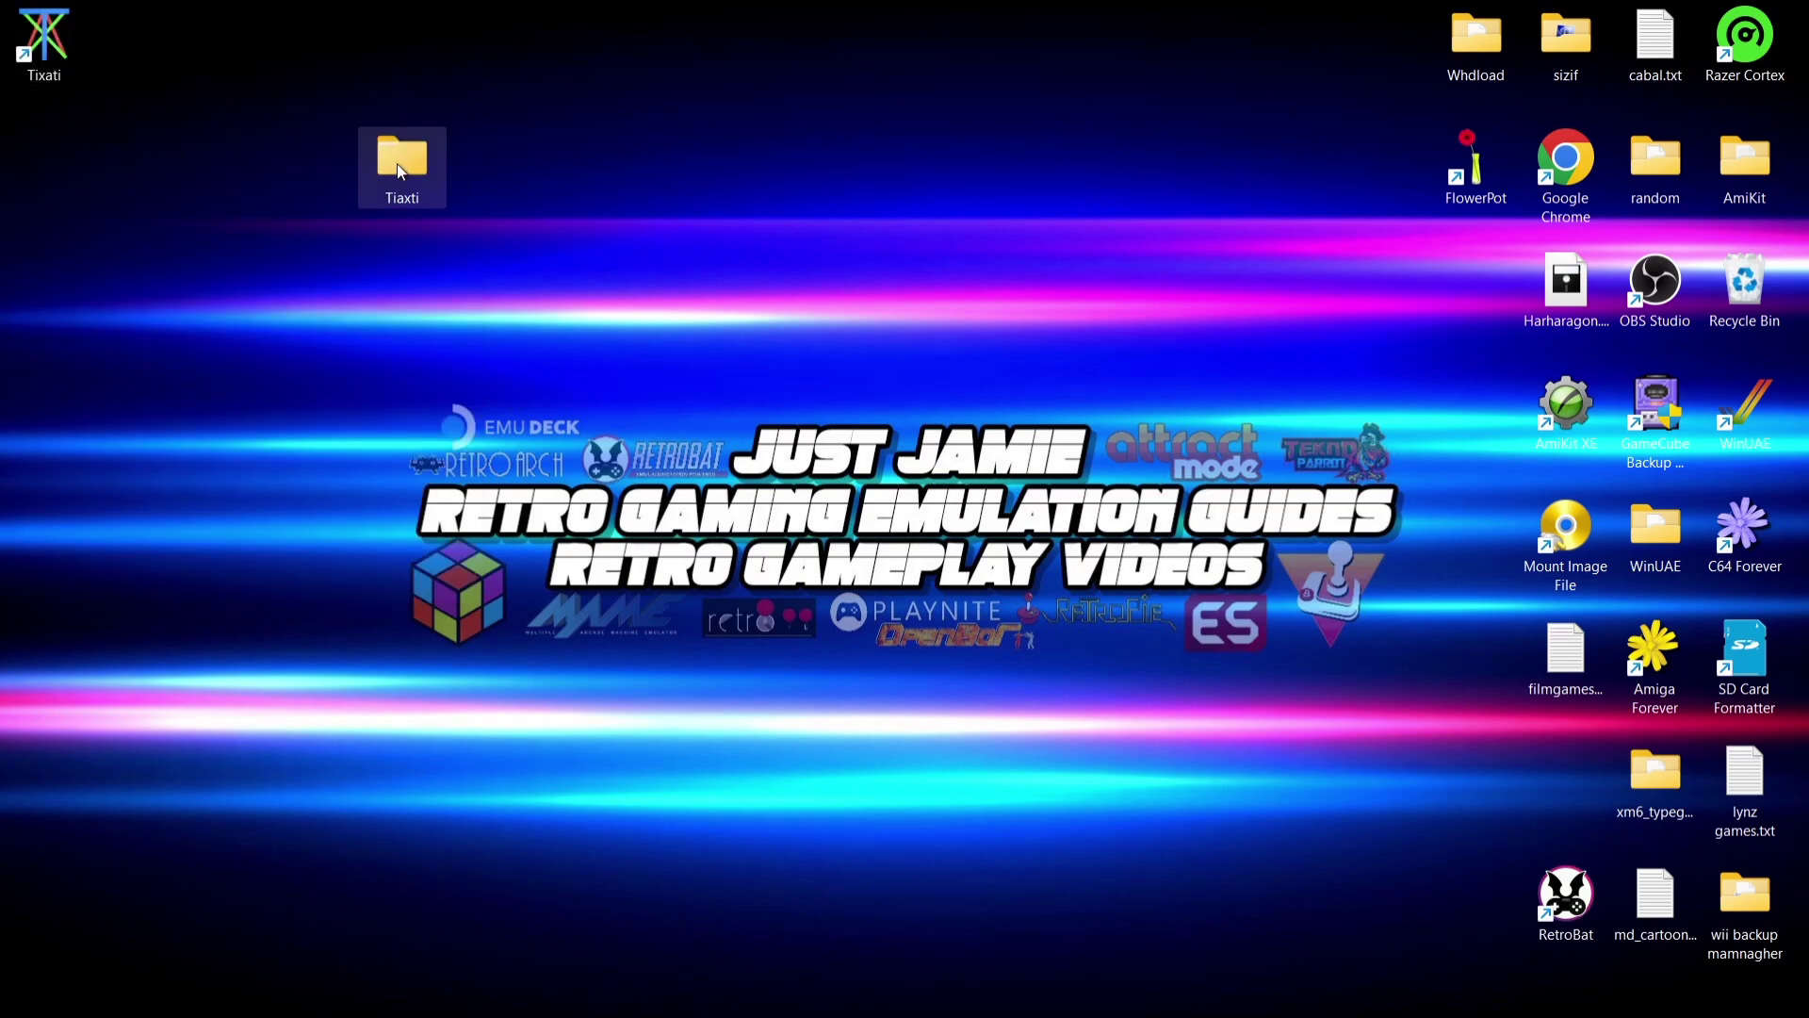
pyautogui.moveTo(399, 163); pyautogui.dragTo(117, 45)
pyautogui.click(405, 260)
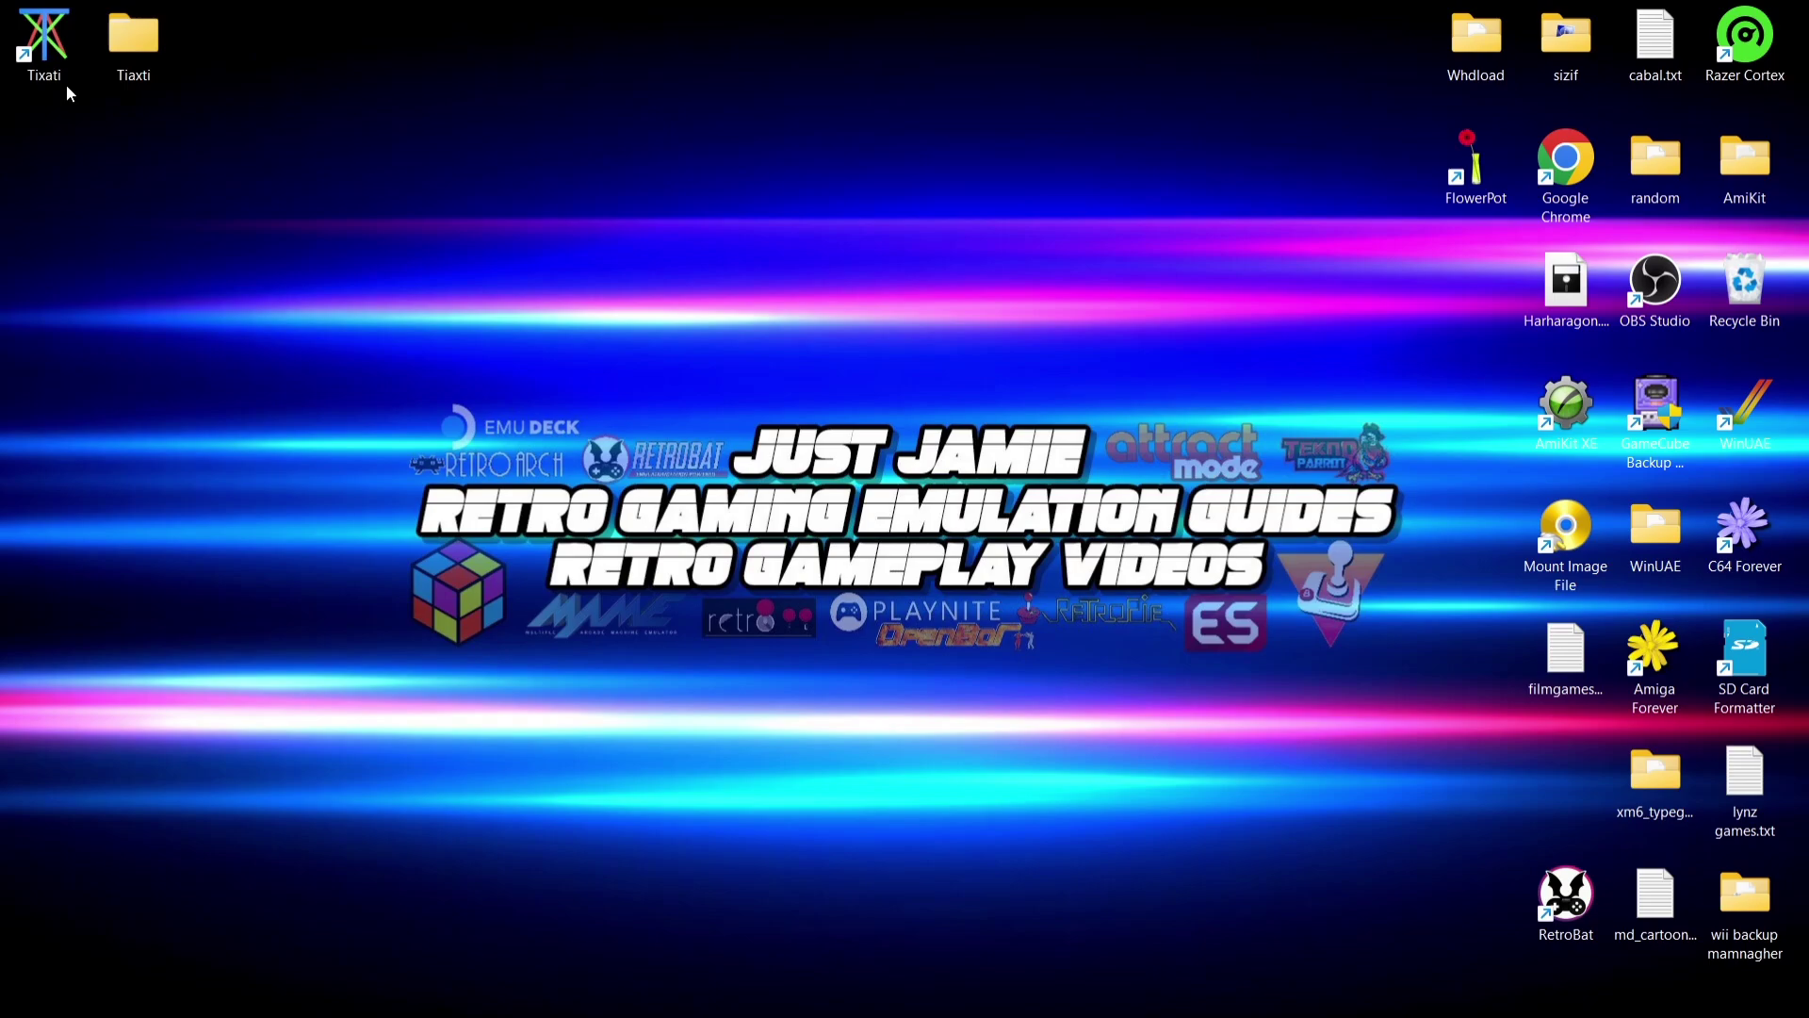
# Launch Tixati, accept its license, and replace the default user name with a new one.
pyautogui.doubleClick(53, 63)
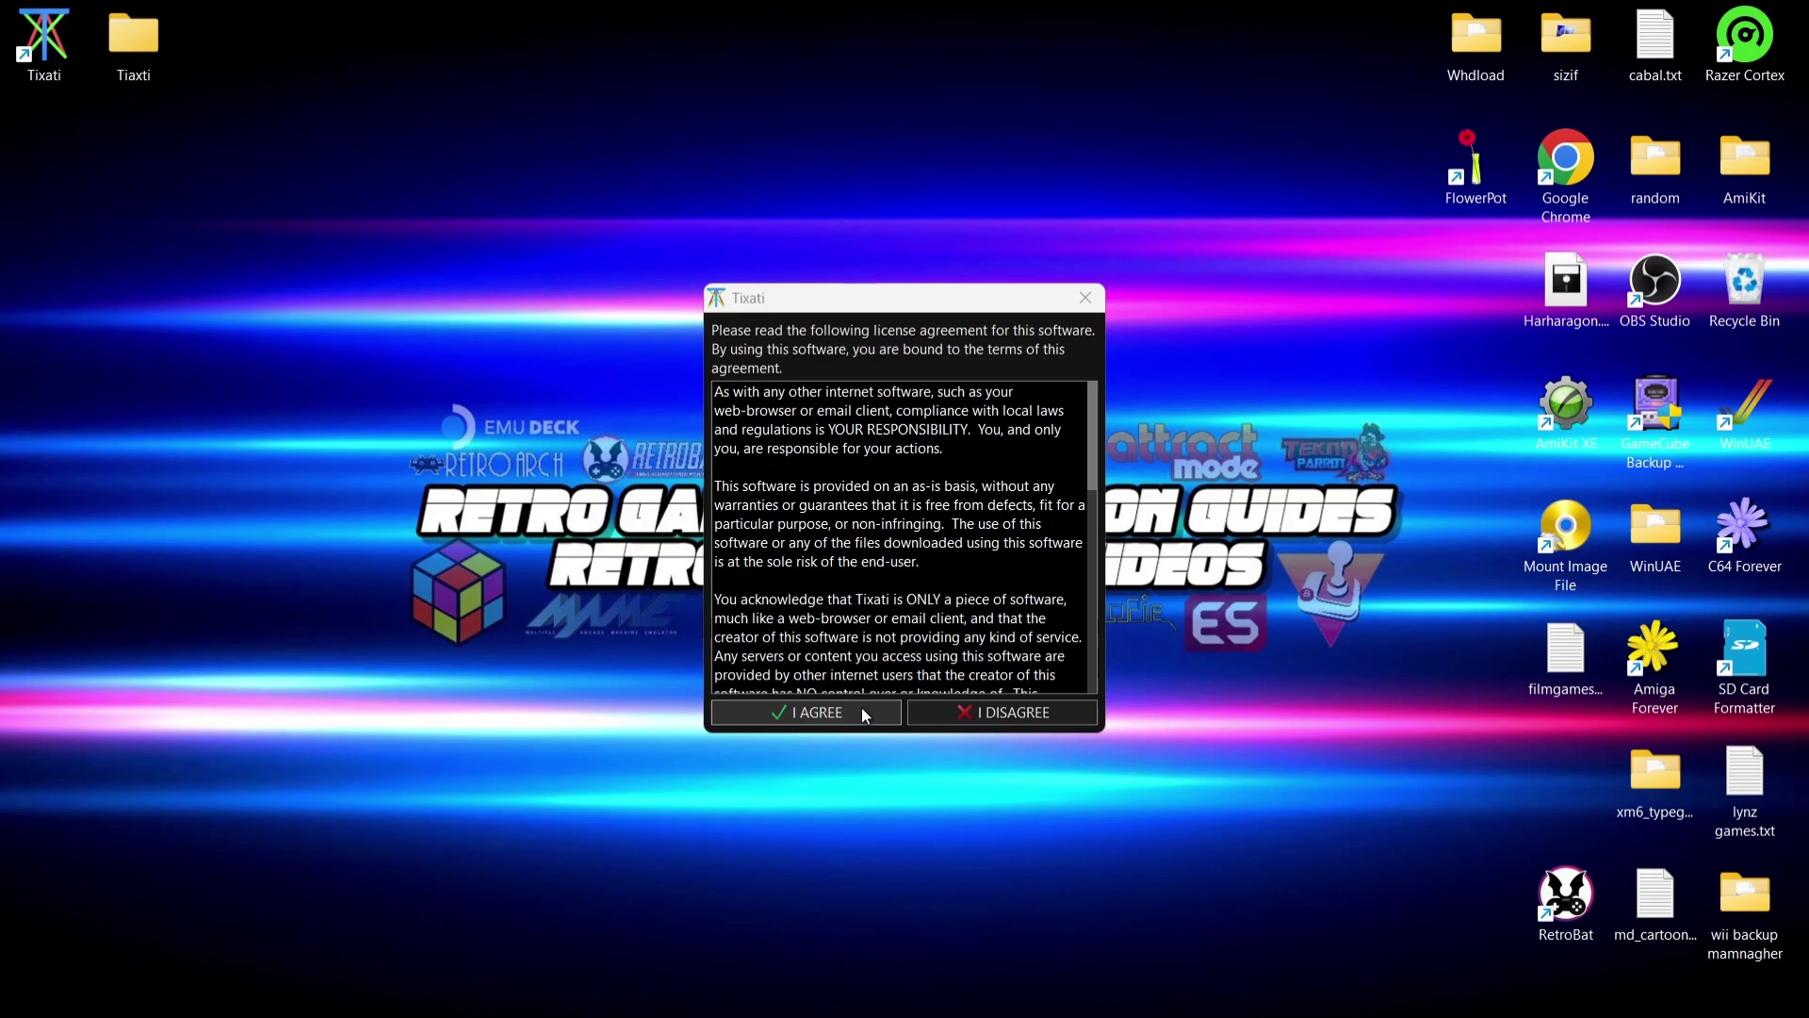
pyautogui.click(863, 713)
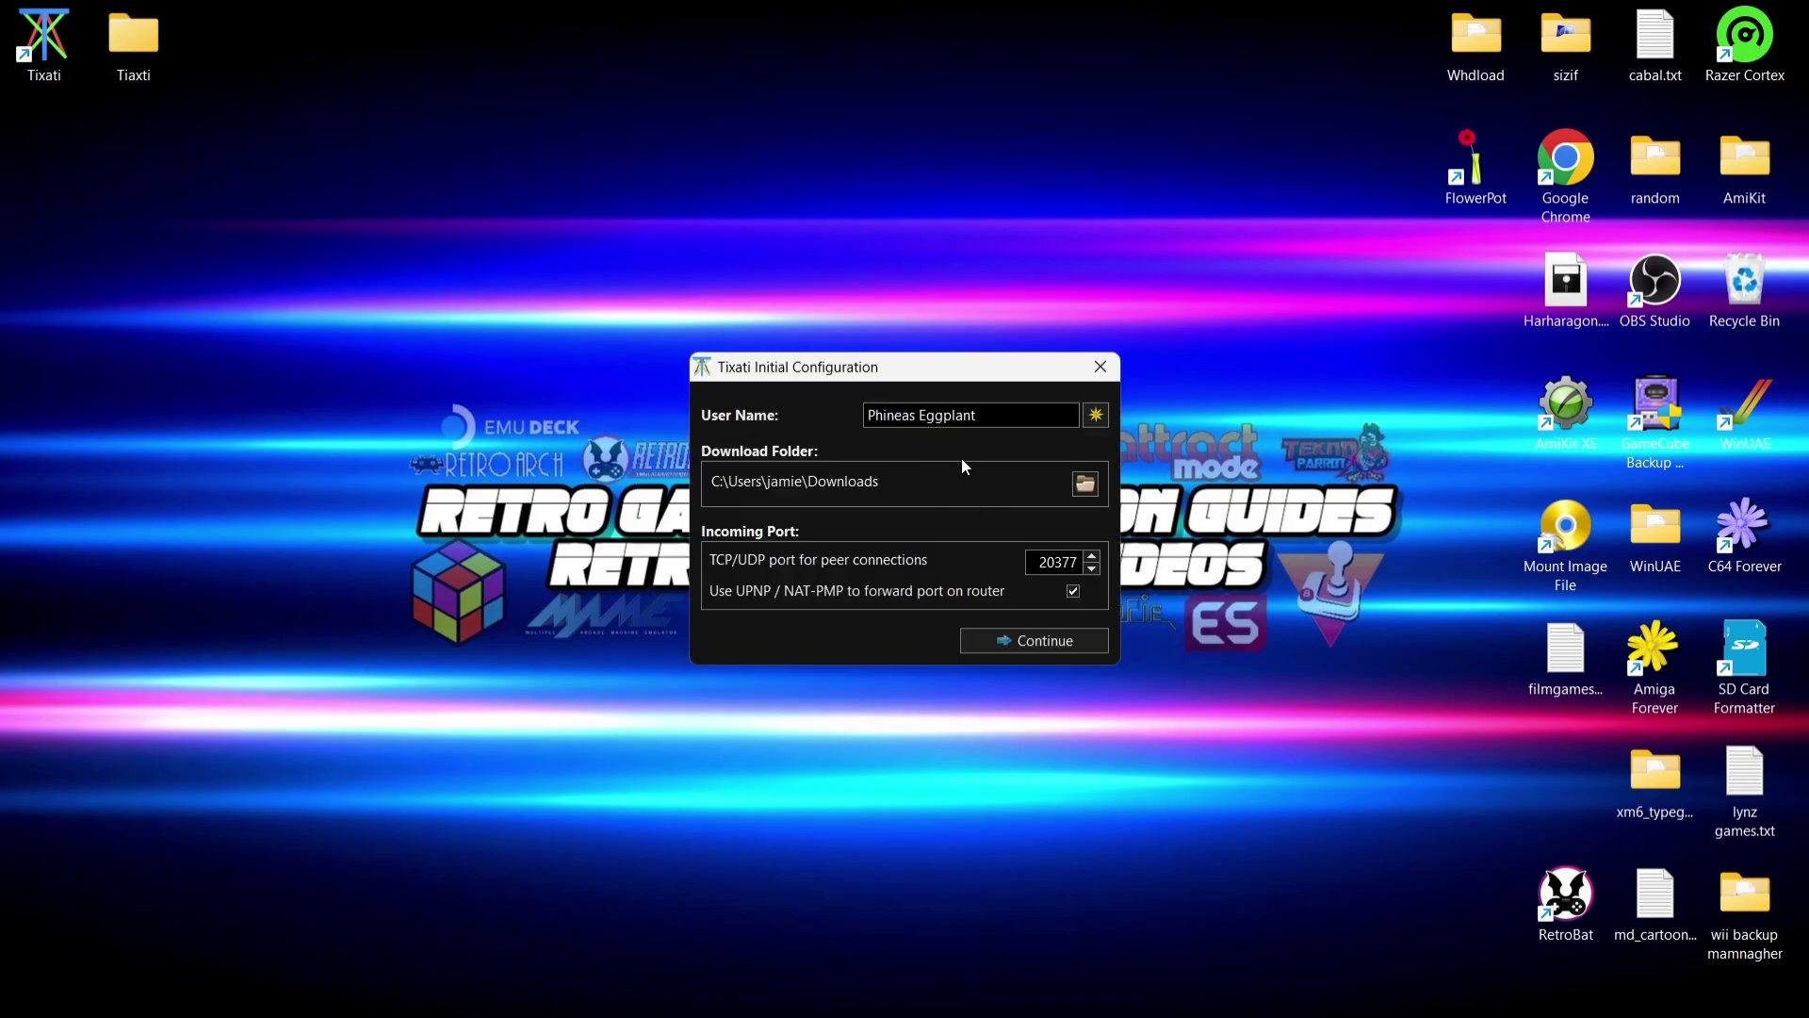
pyautogui.moveTo(995, 414); pyautogui.dragTo(699, 431)
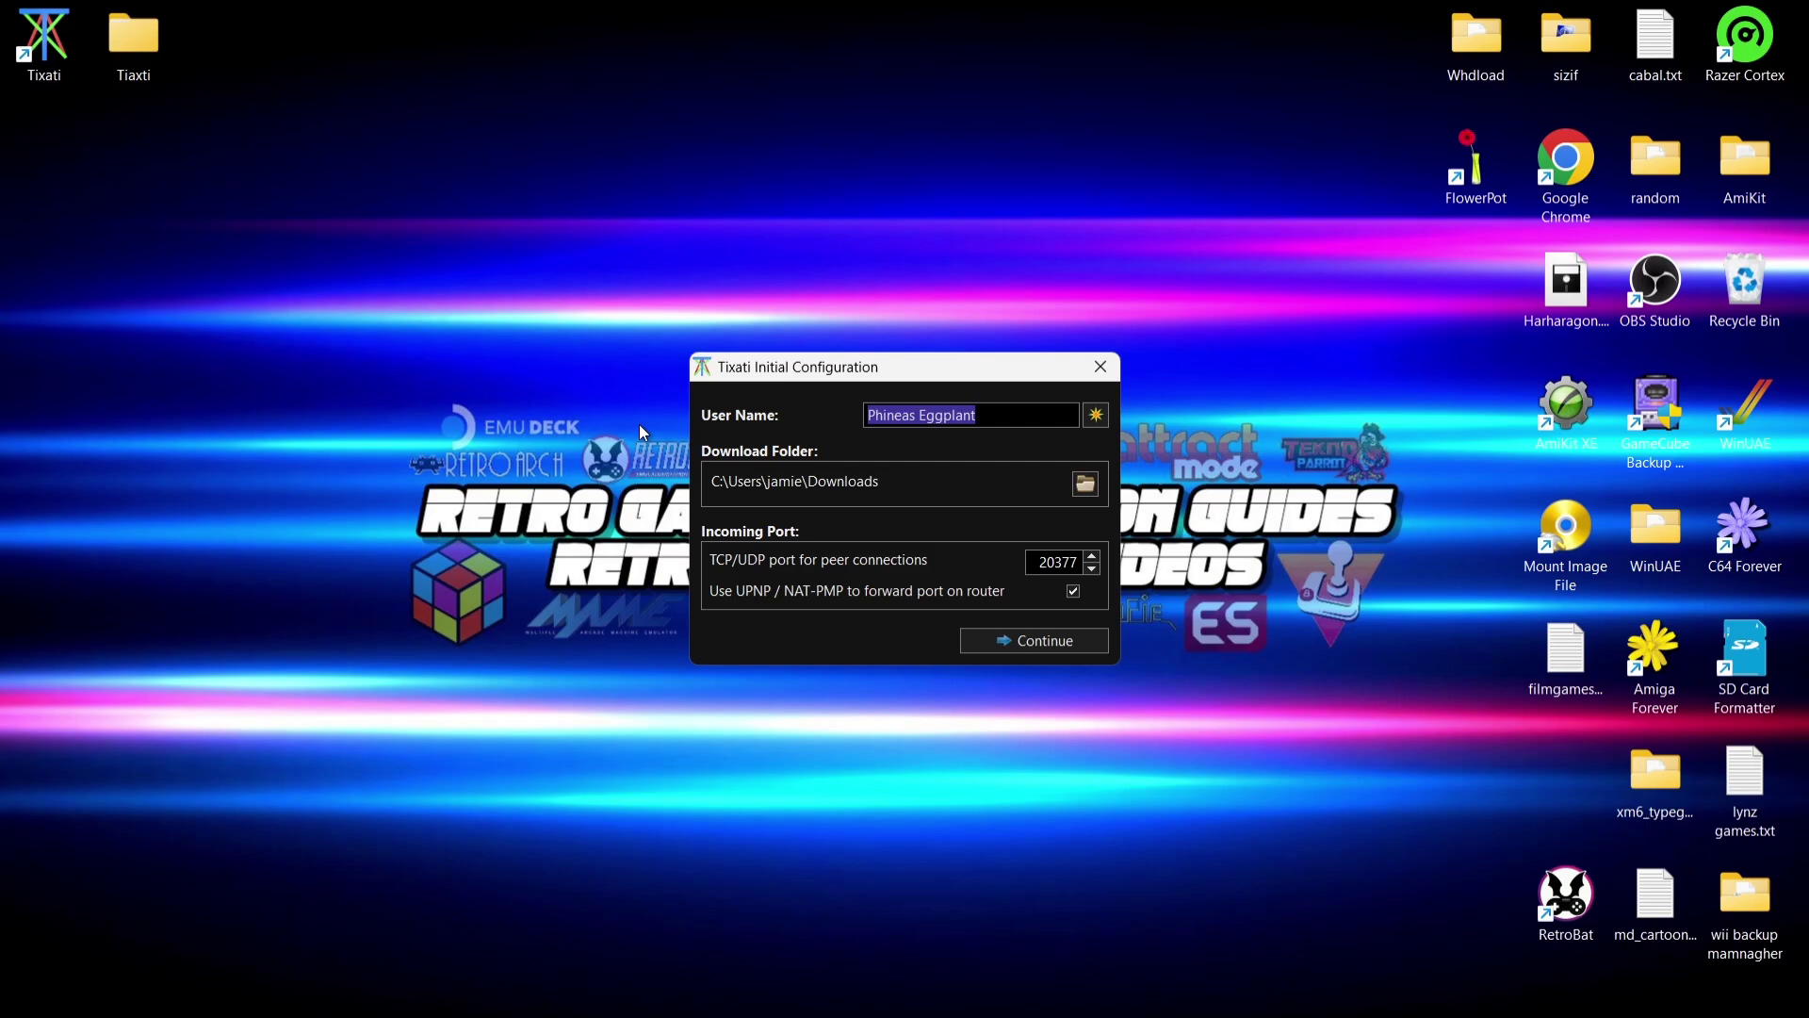
pyautogui.write('JustJami')
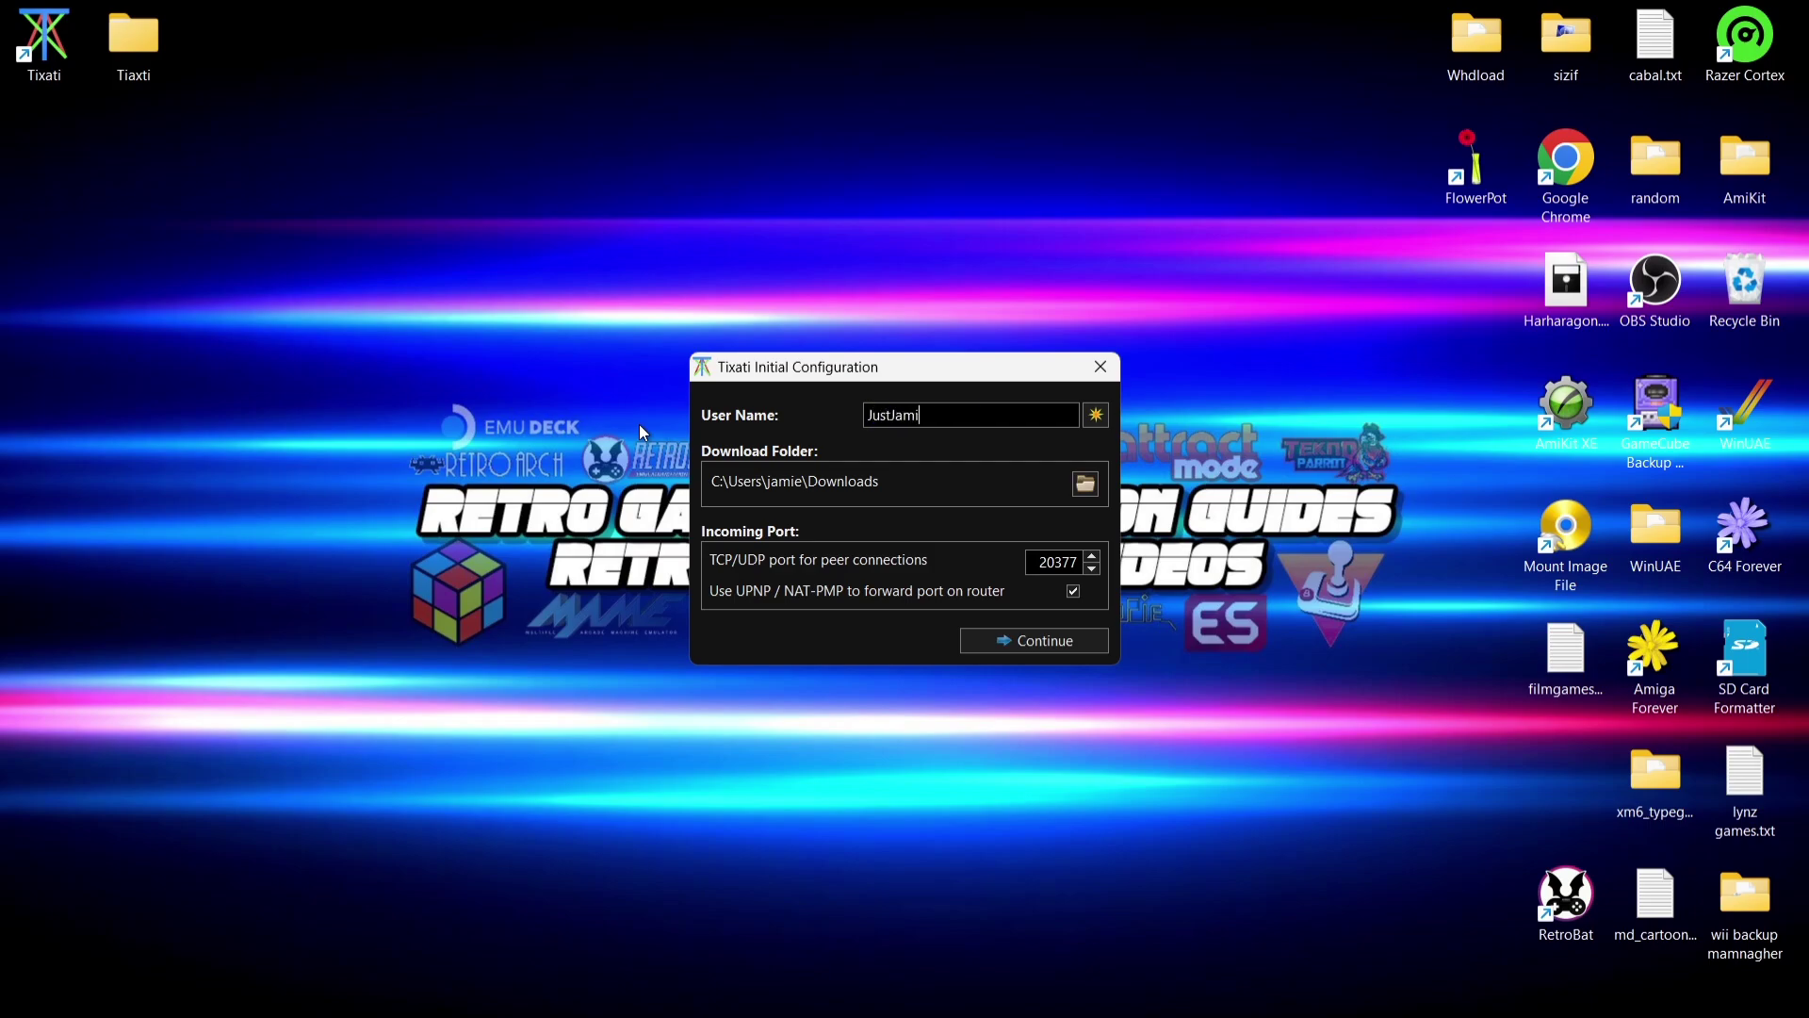
pyautogui.write('e')
# Set the download folder to the desktop Tiaxti folder and complete initial setup.
pyautogui.click(1084, 484)
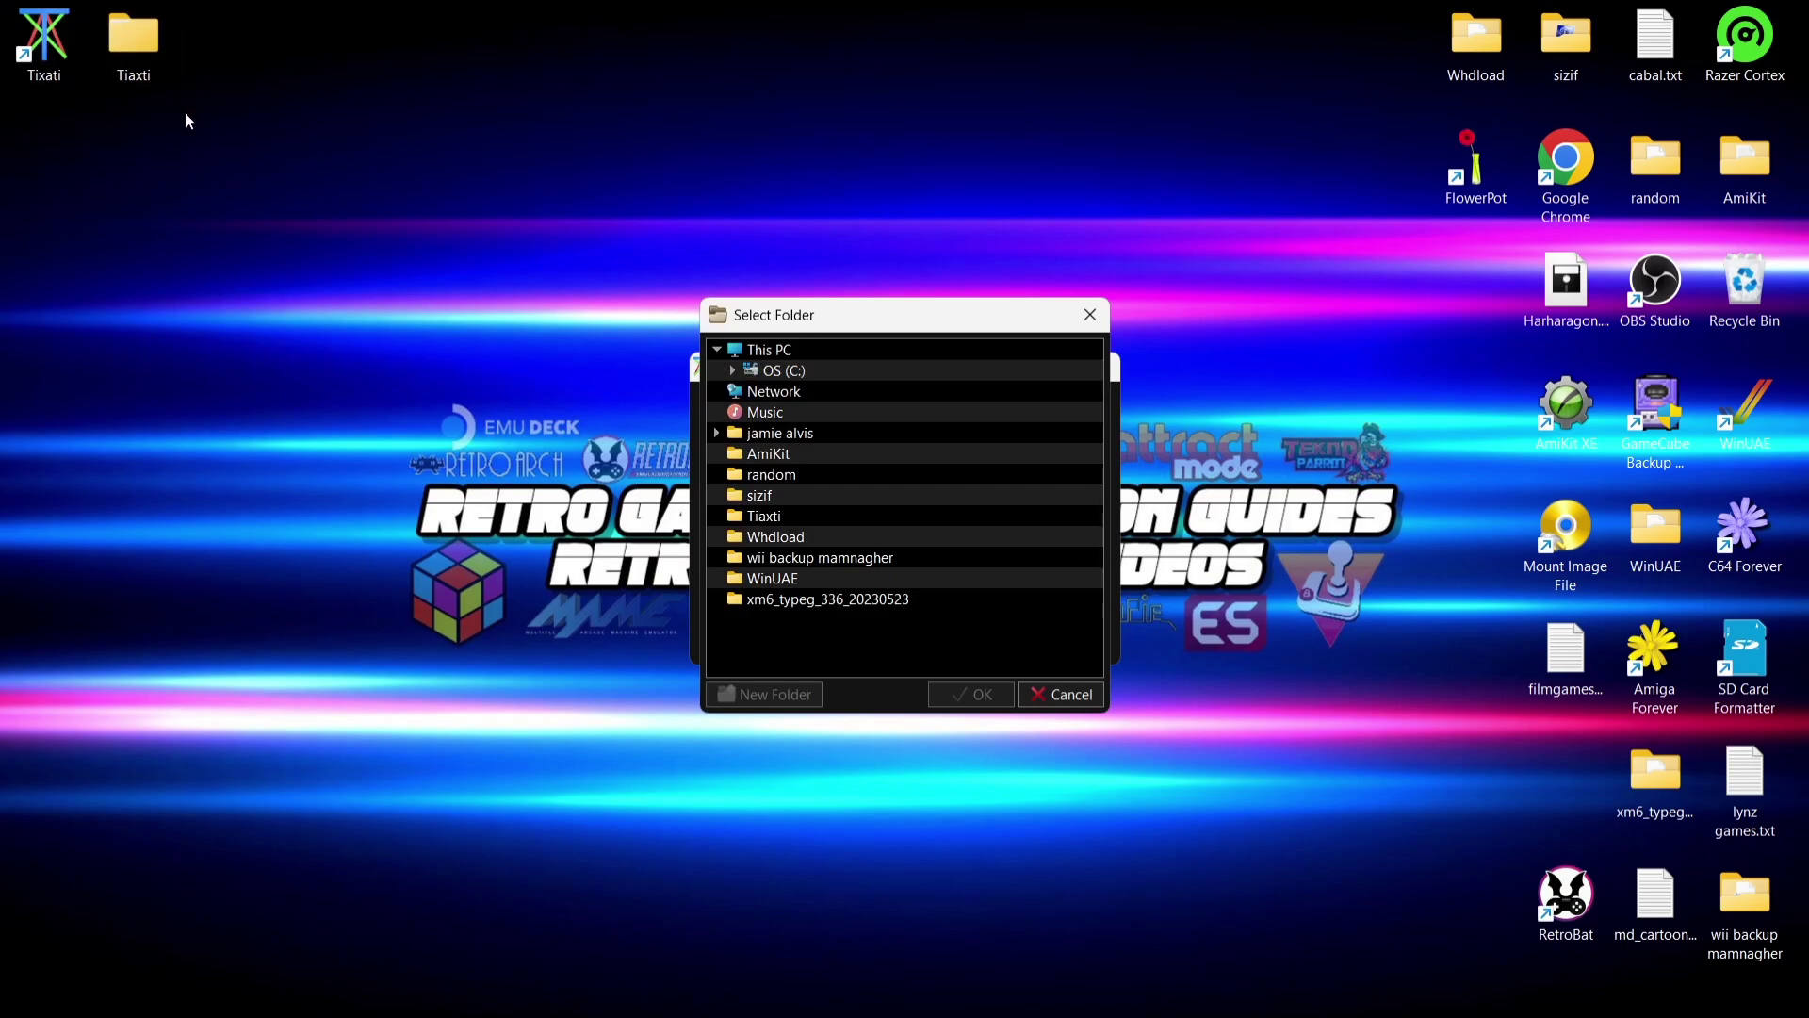
pyautogui.click(773, 520)
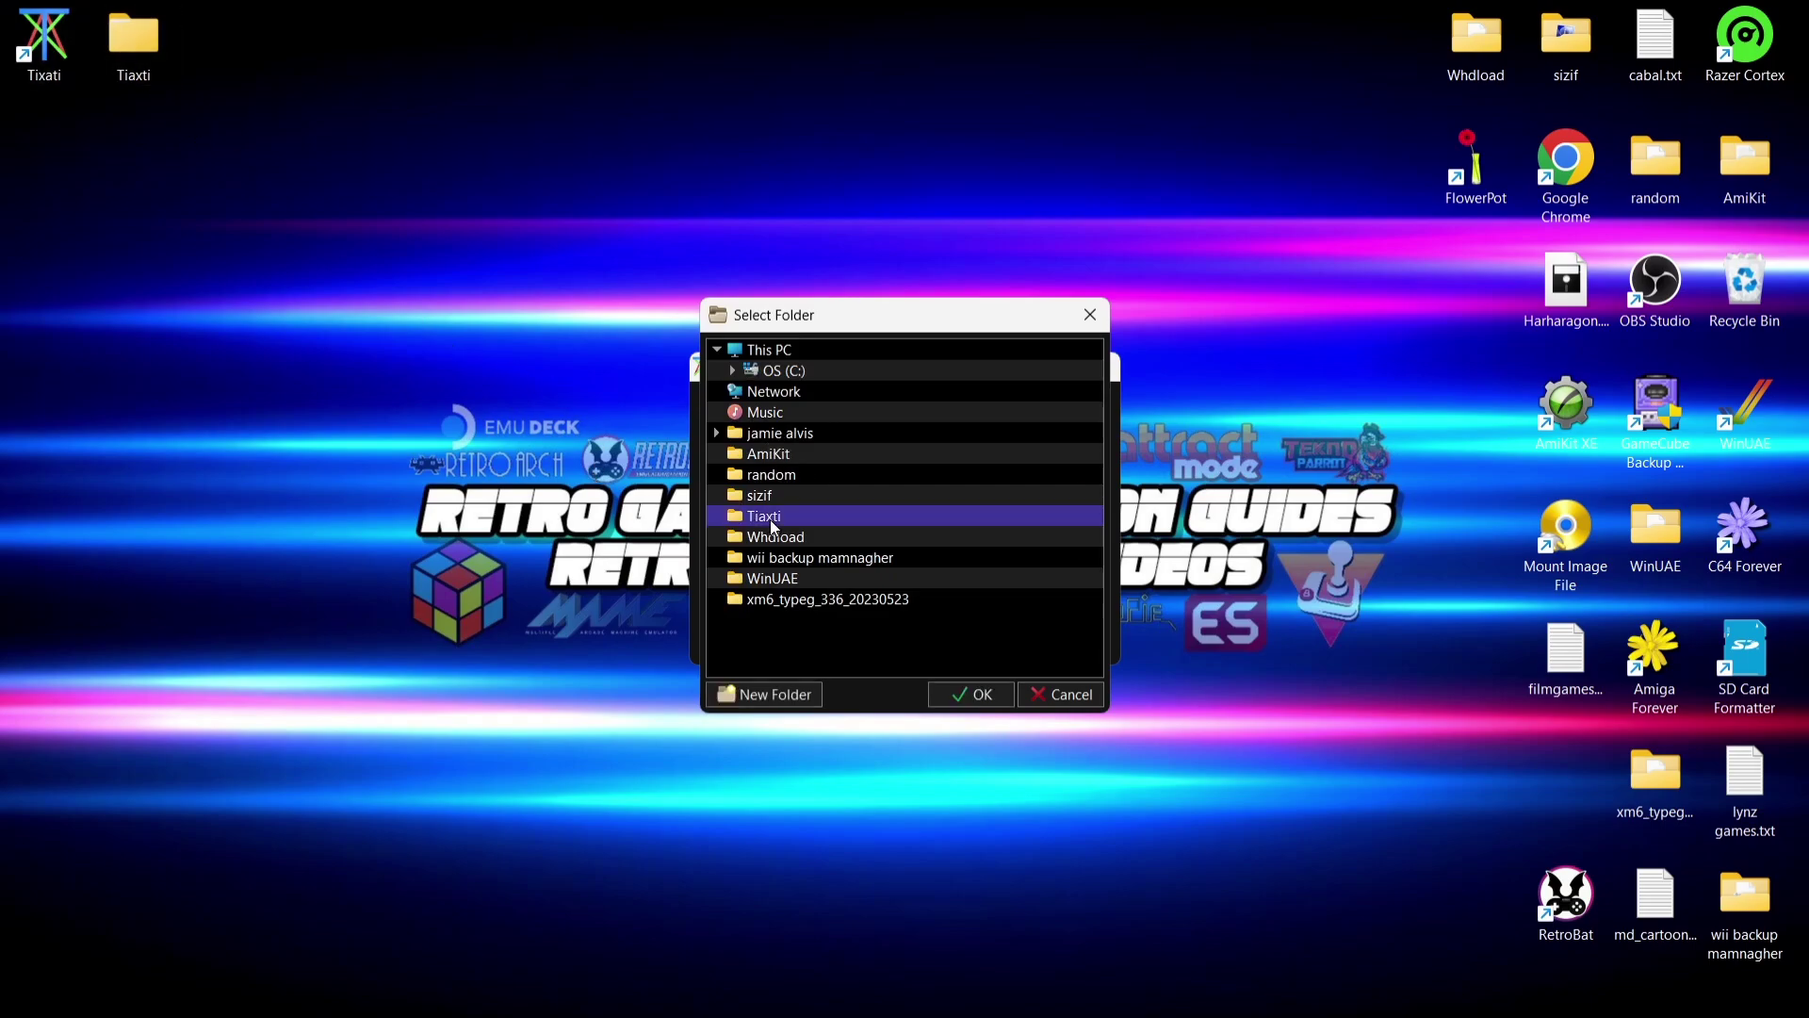
pyautogui.click(981, 695)
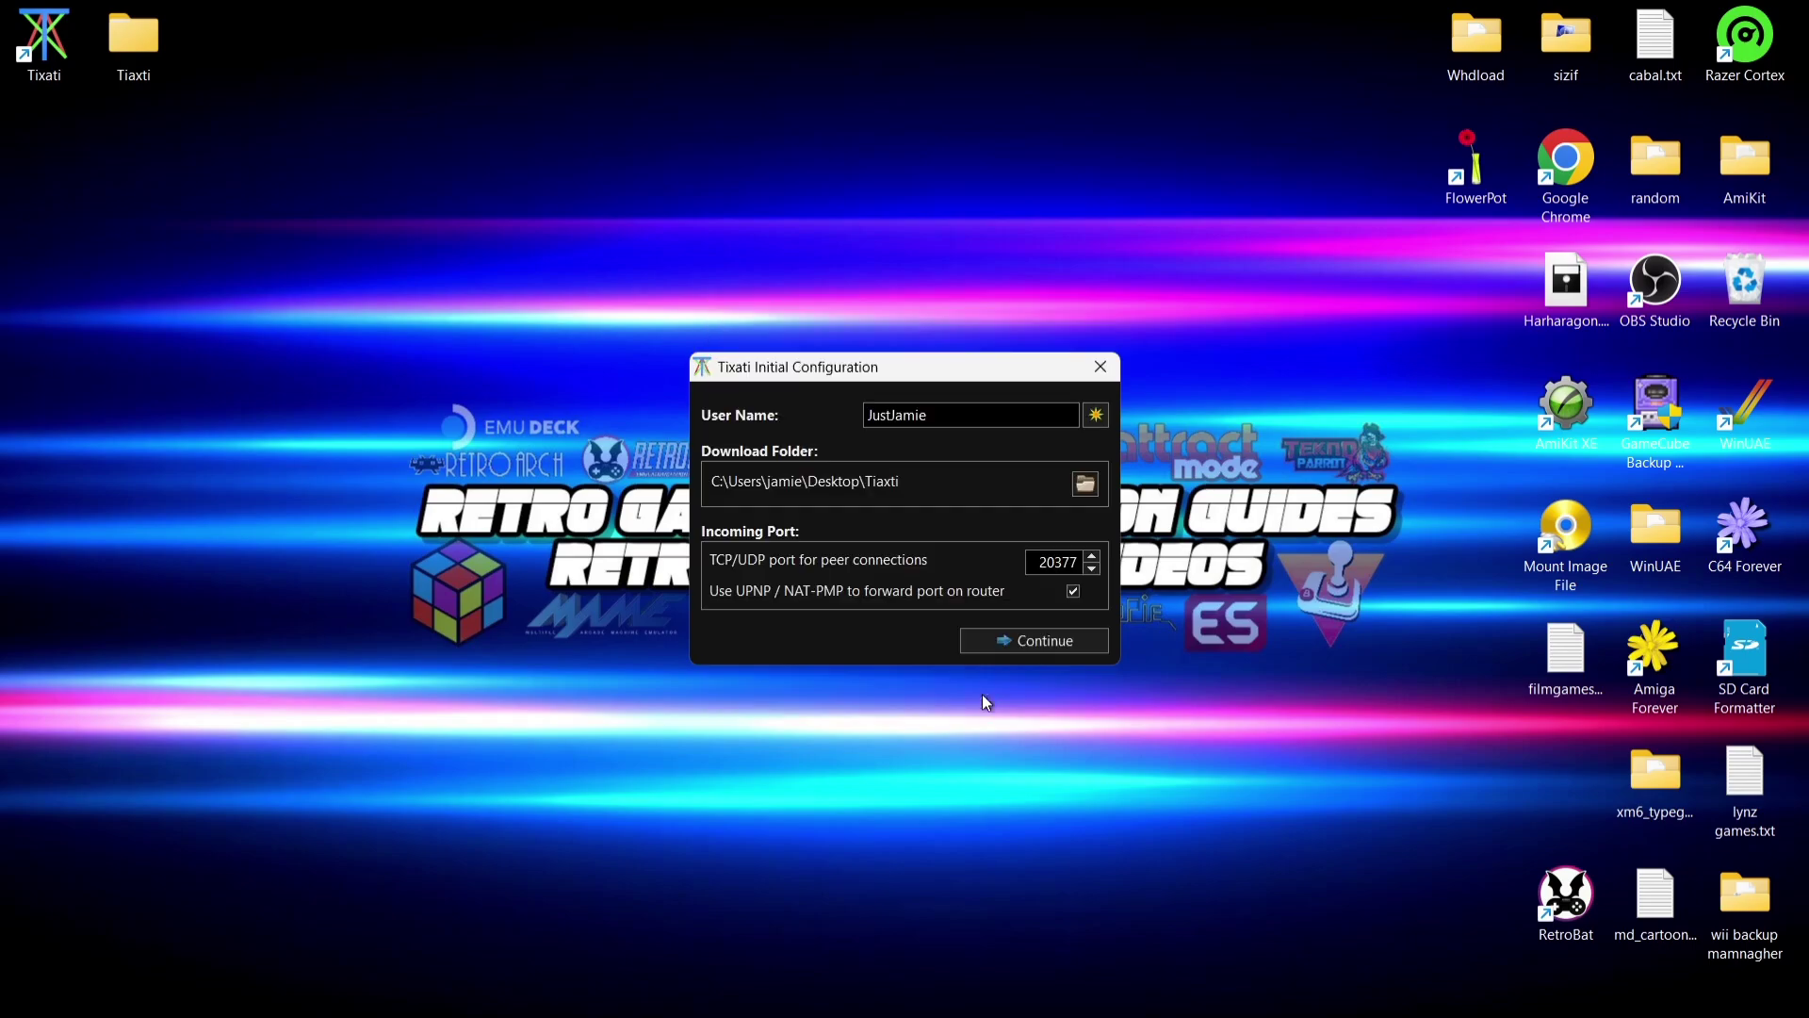
pyautogui.click(1041, 643)
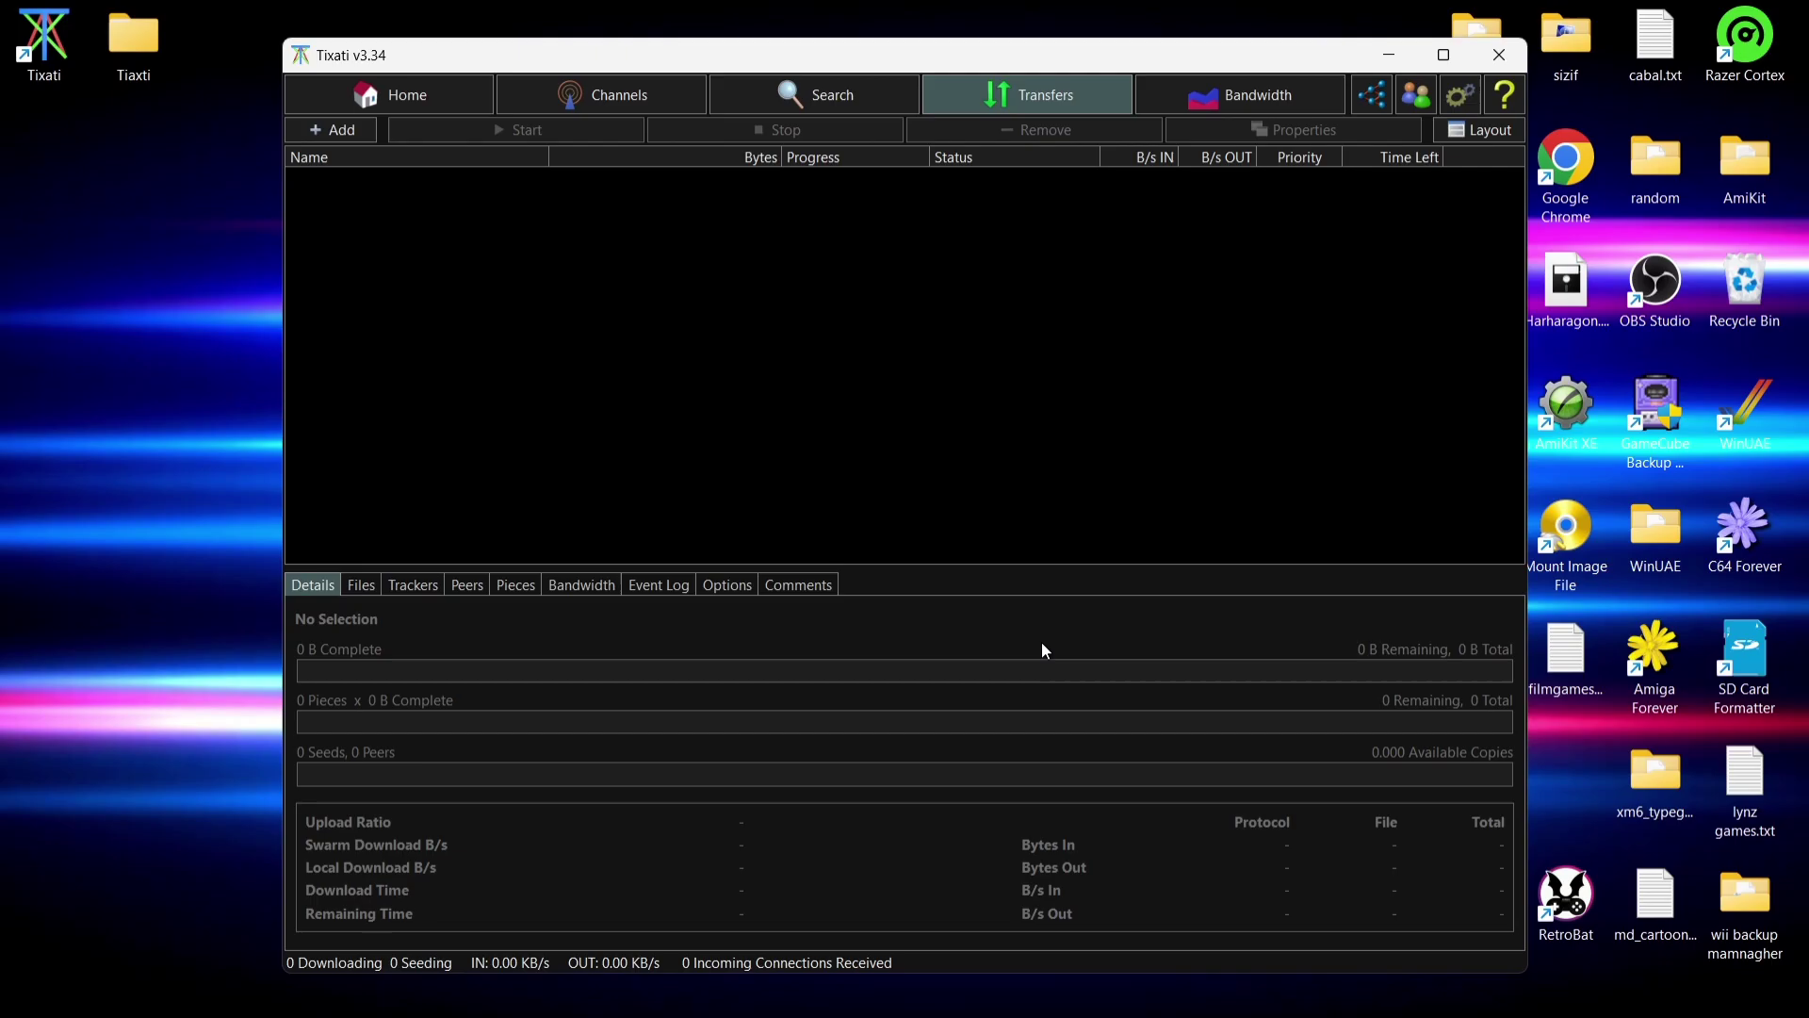
# Switch to Chrome showing the Linux Mint 22.1 'Xia' Cinnamon Edition download page.
pyautogui.click(1042, 994)
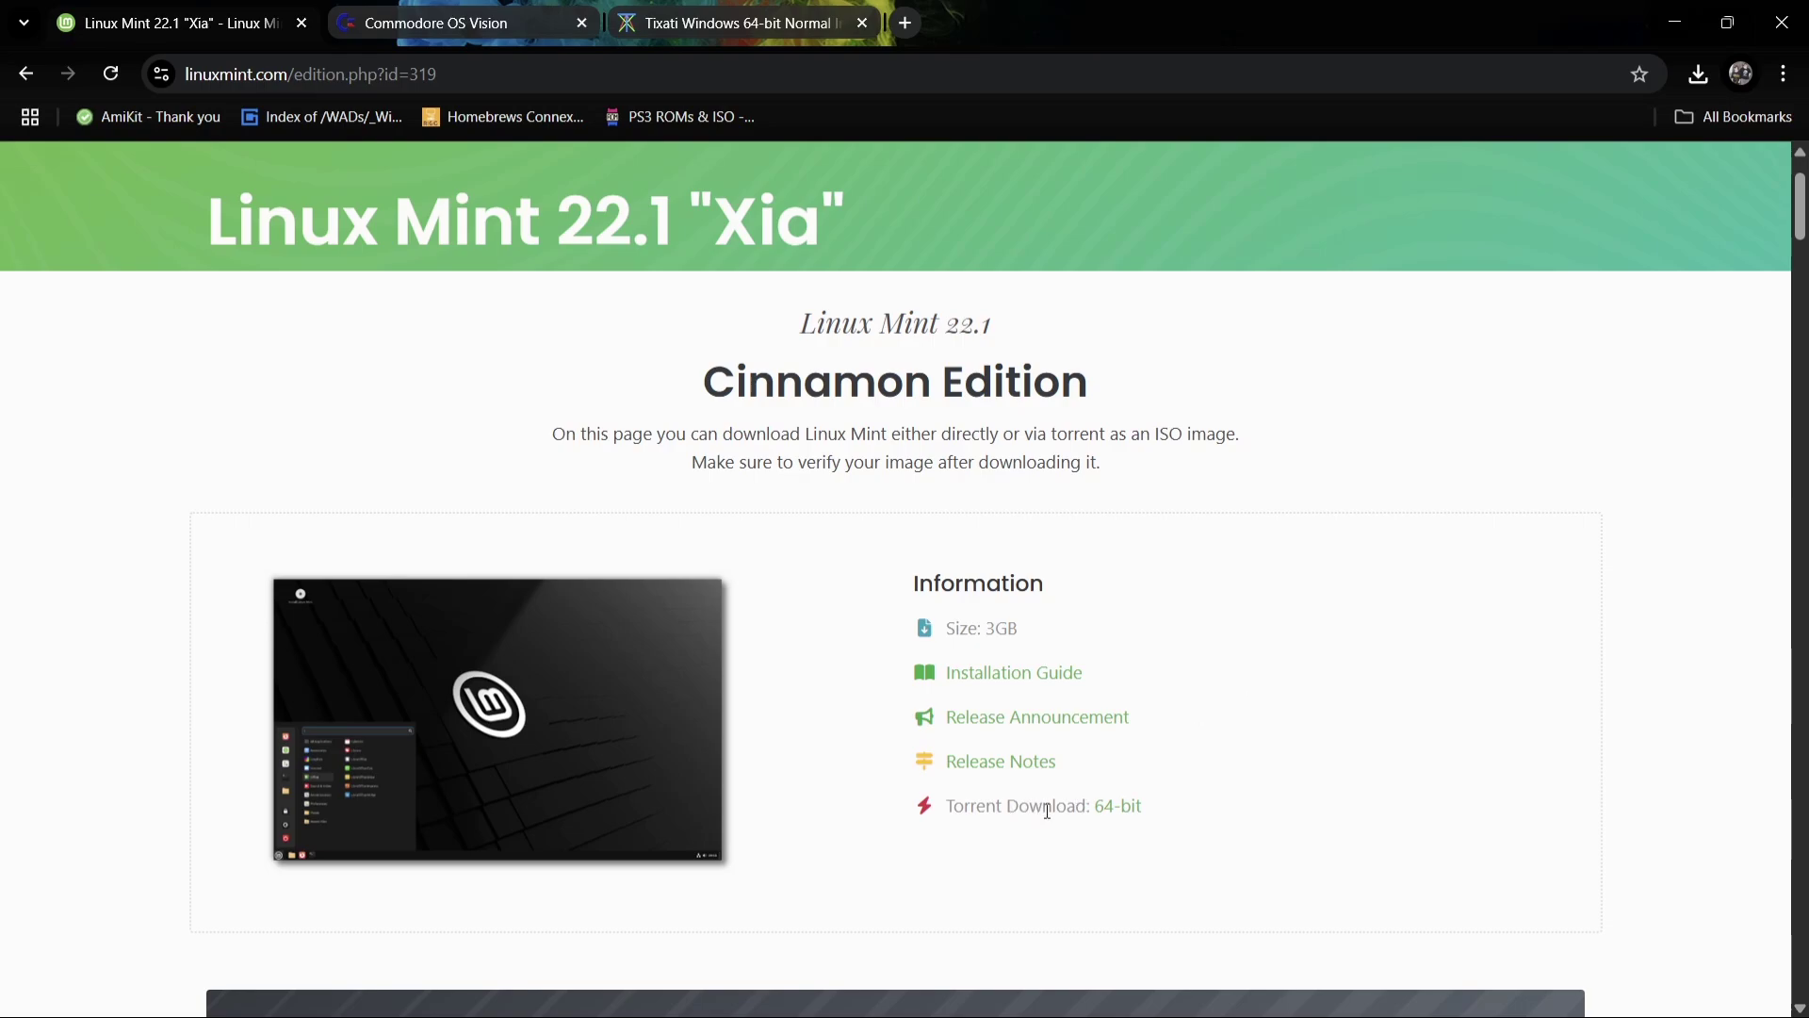
# Download linuxmint-22.1-cinnamon-64bit.iso.torrent via the 'Torrent Download: 64-bit' link.
pyautogui.click(1134, 811)
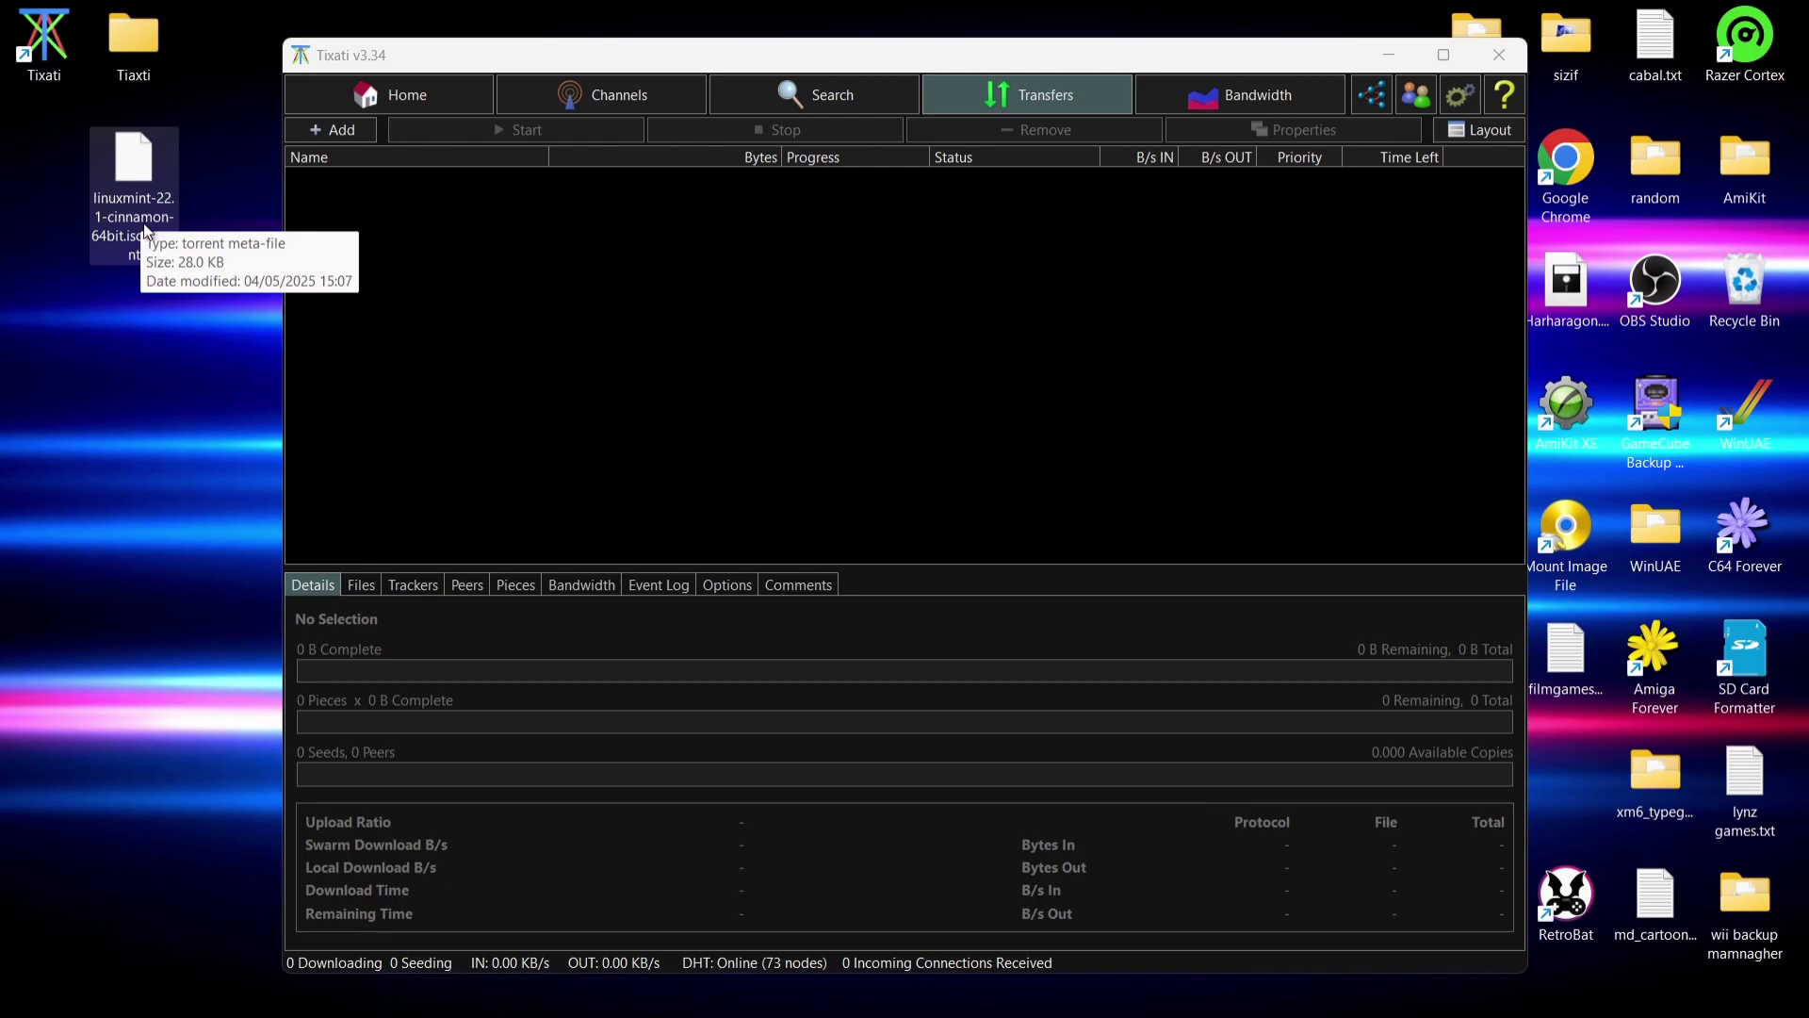
# Load linuxmint-22.1-cinnamon-64bit.iso.torrent from the Desktop and start the 2.98 GB transfer.
pyautogui.click(339, 132)
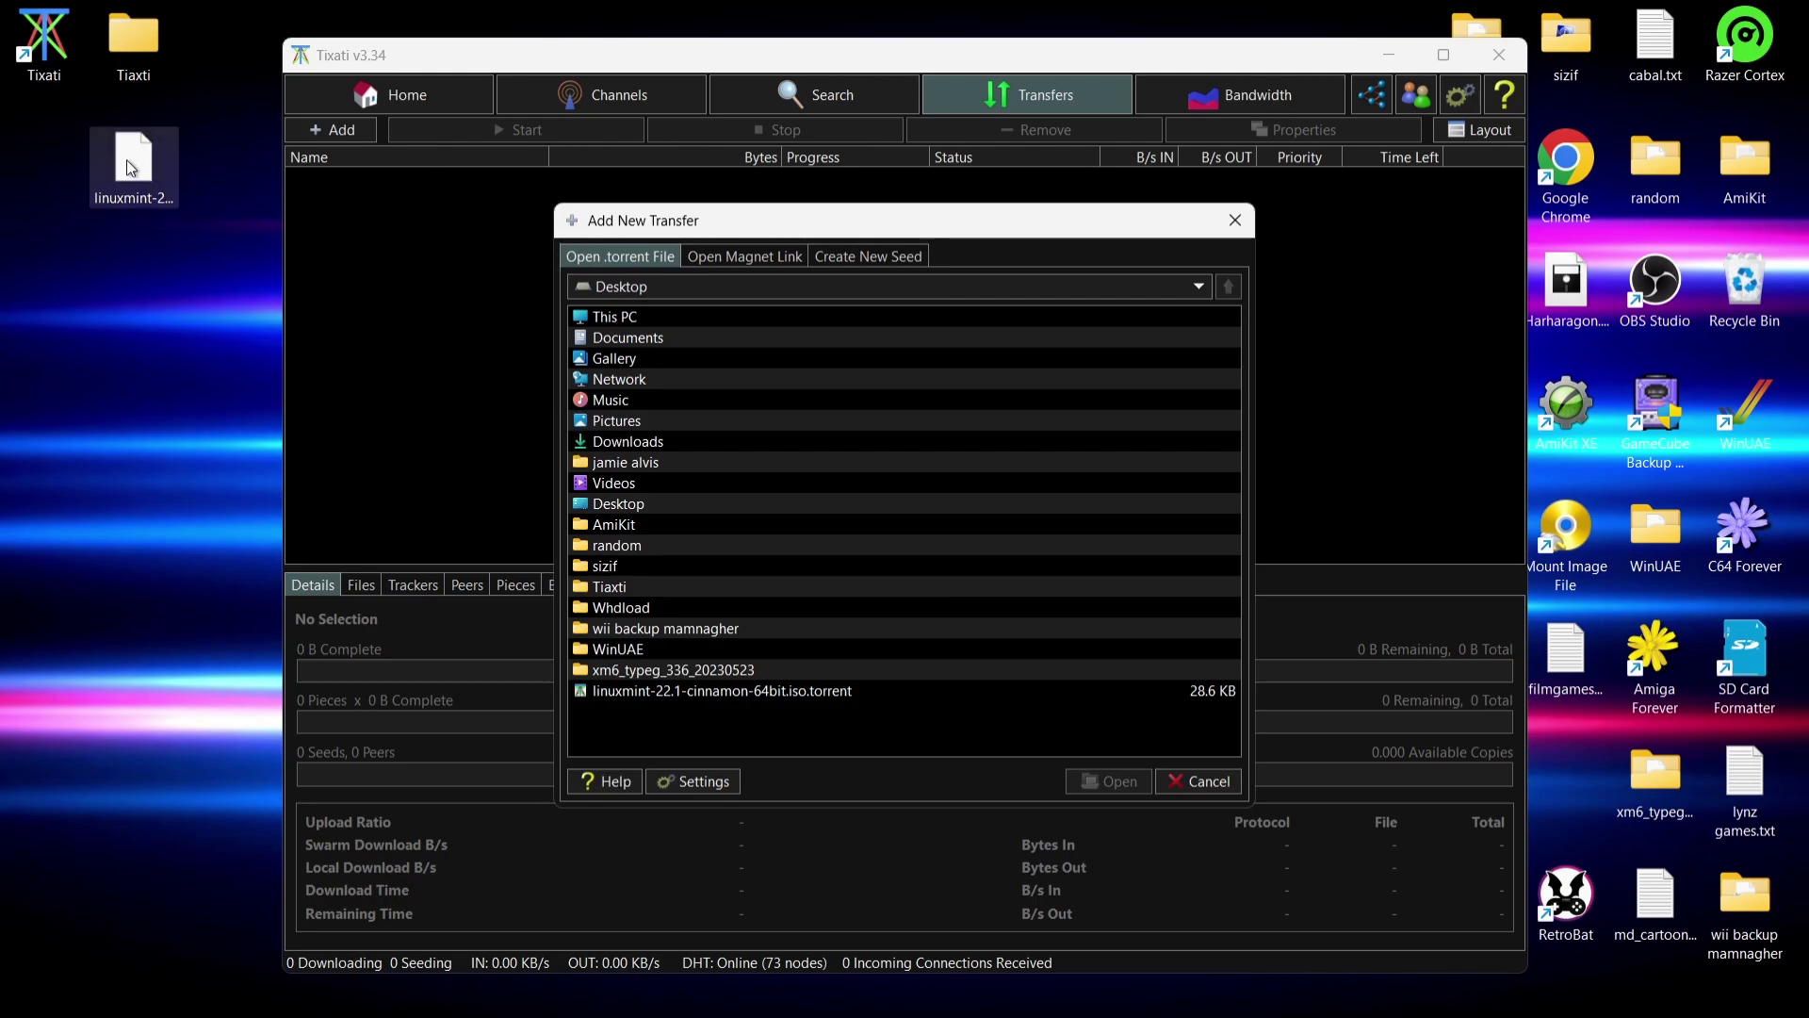
pyautogui.doubleClick(580, 505)
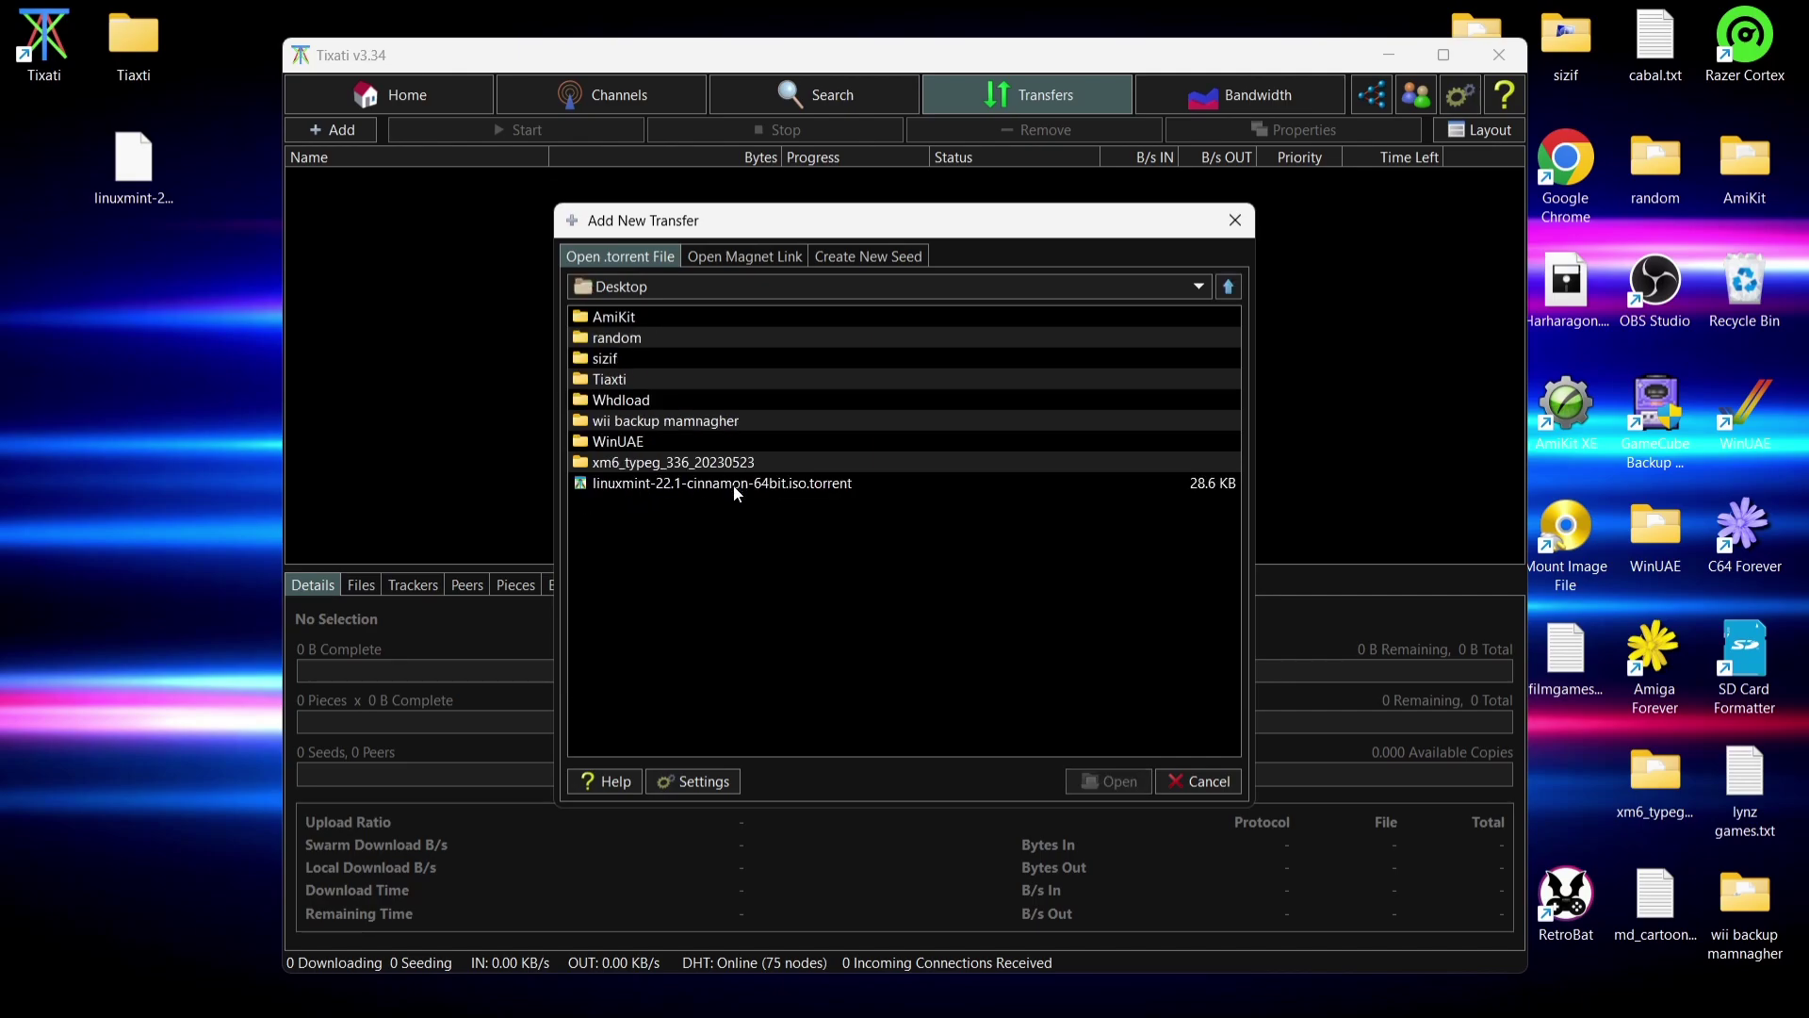
pyautogui.doubleClick(734, 484)
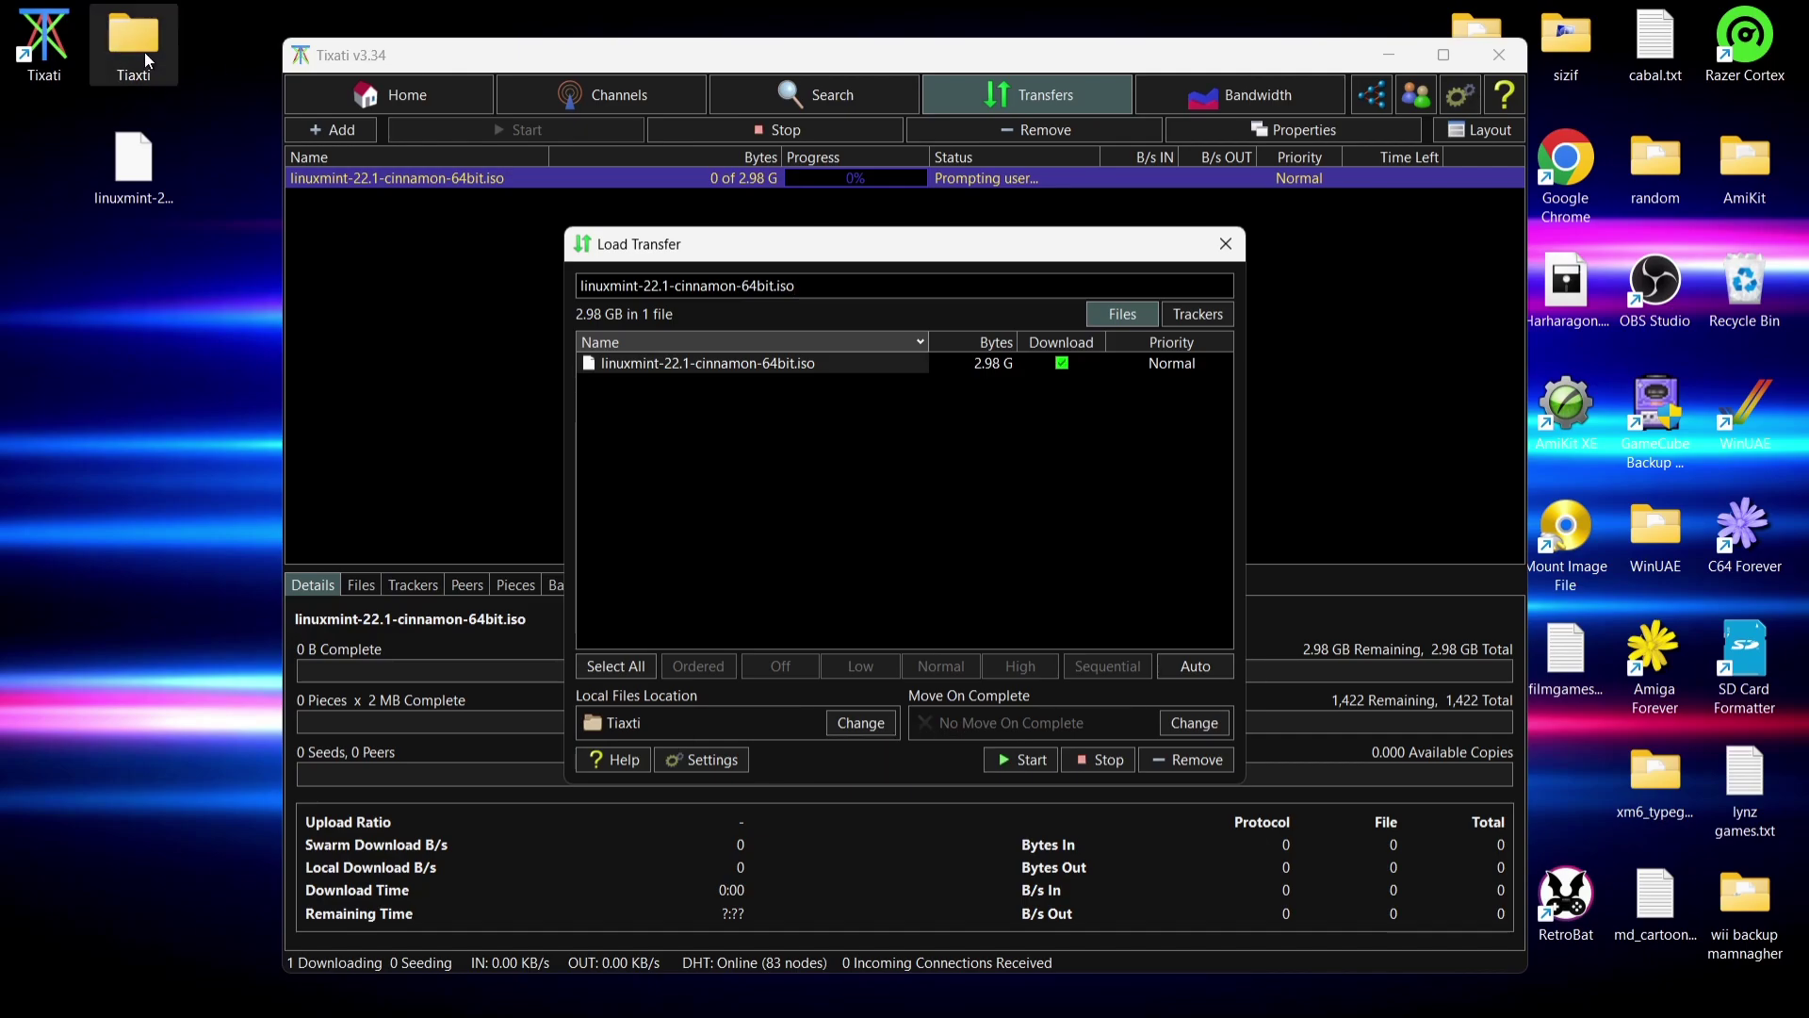
pyautogui.click(1023, 759)
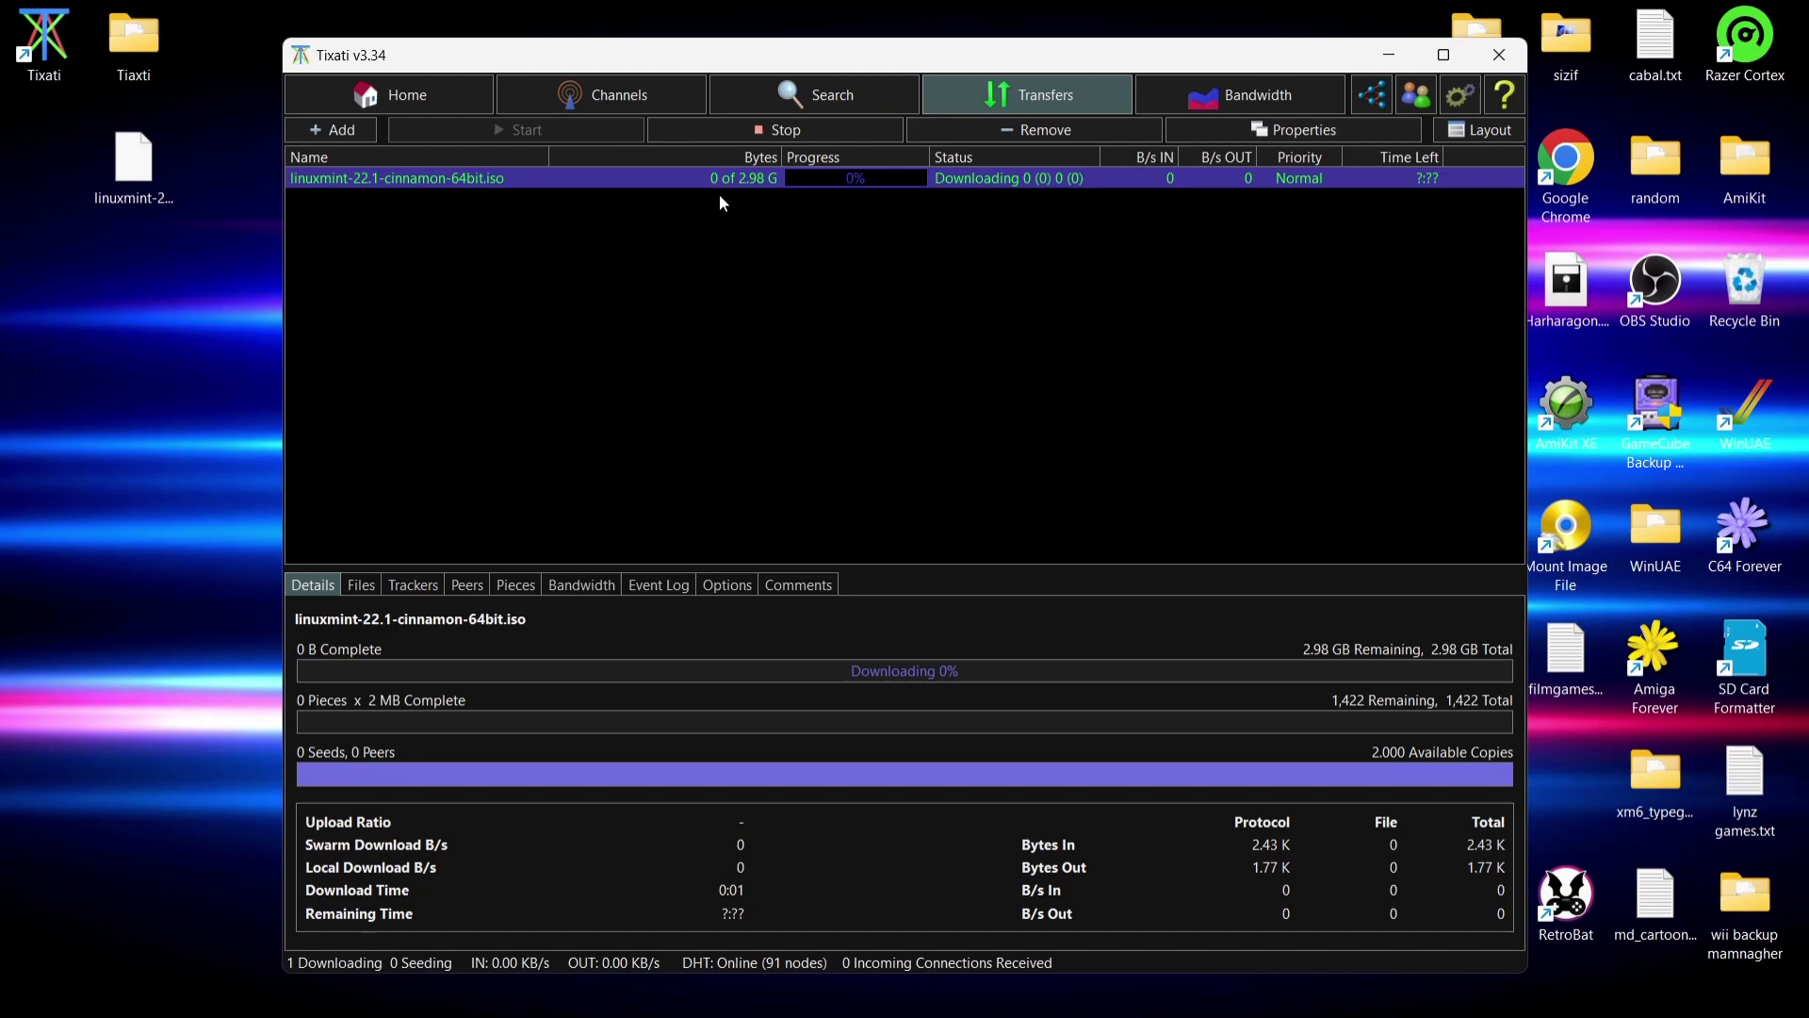
pyautogui.click(743, 251)
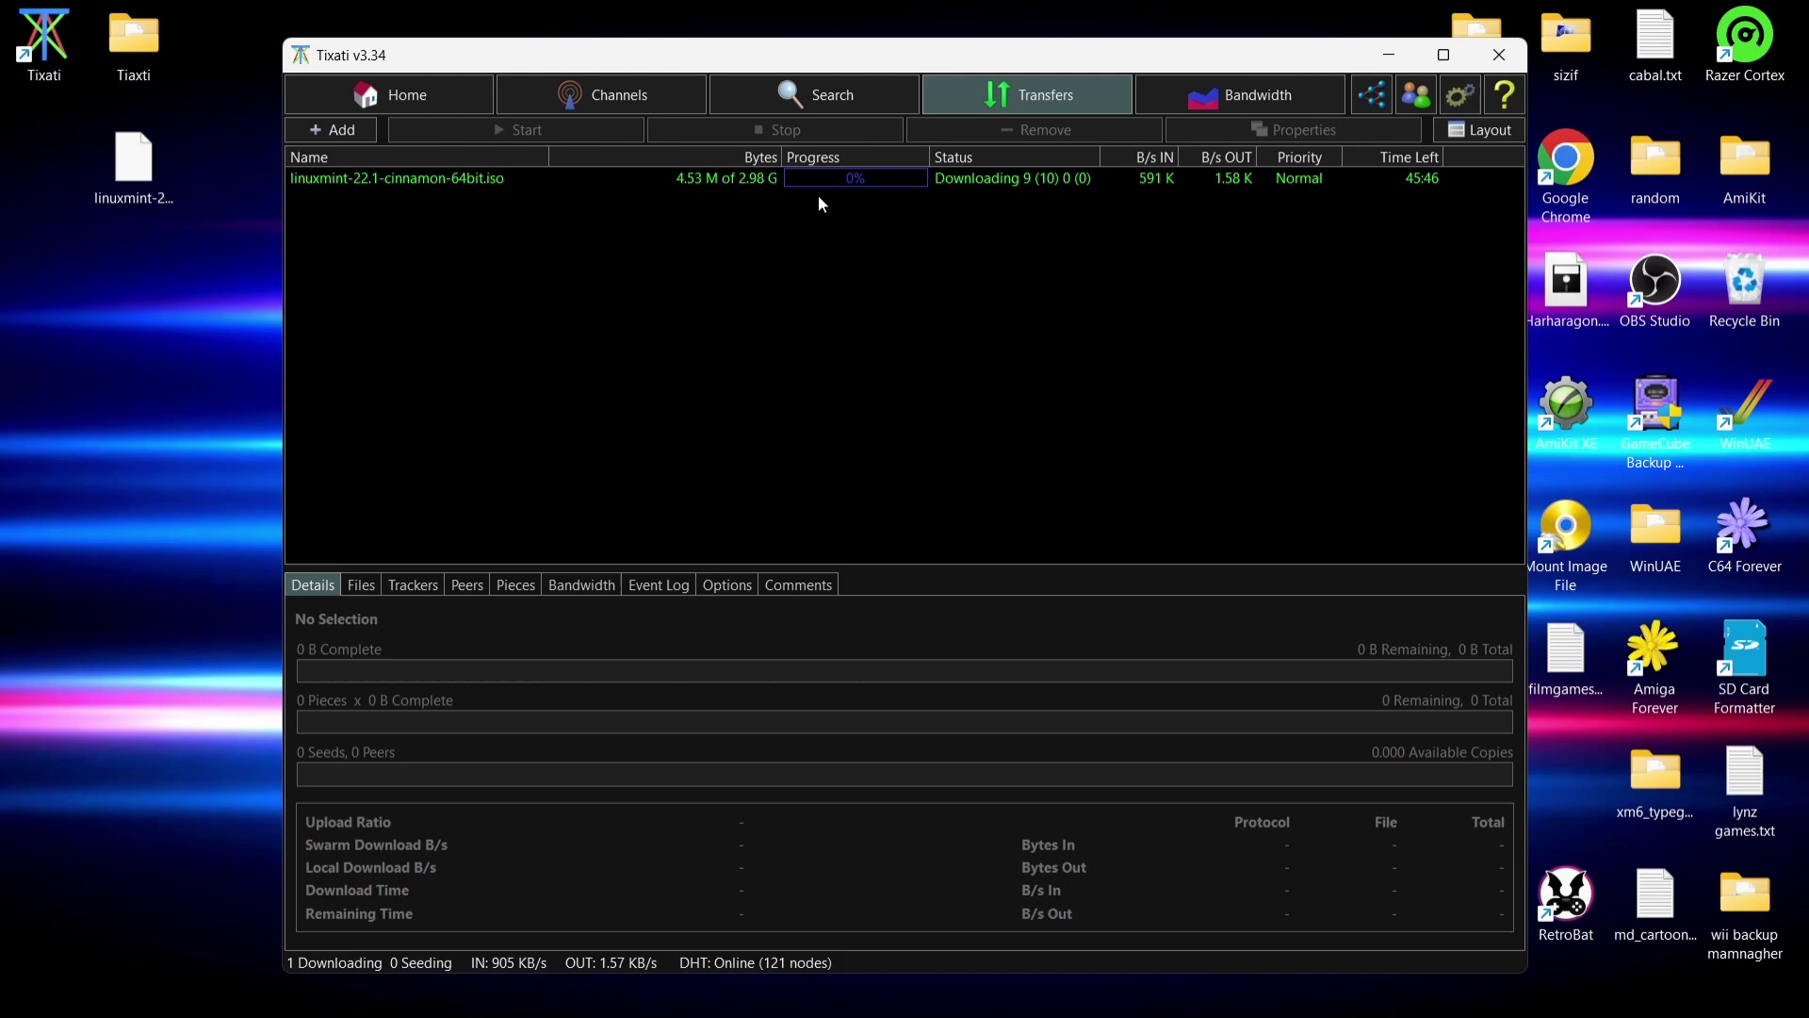
pyautogui.click(1155, 178)
pyautogui.click(1156, 212)
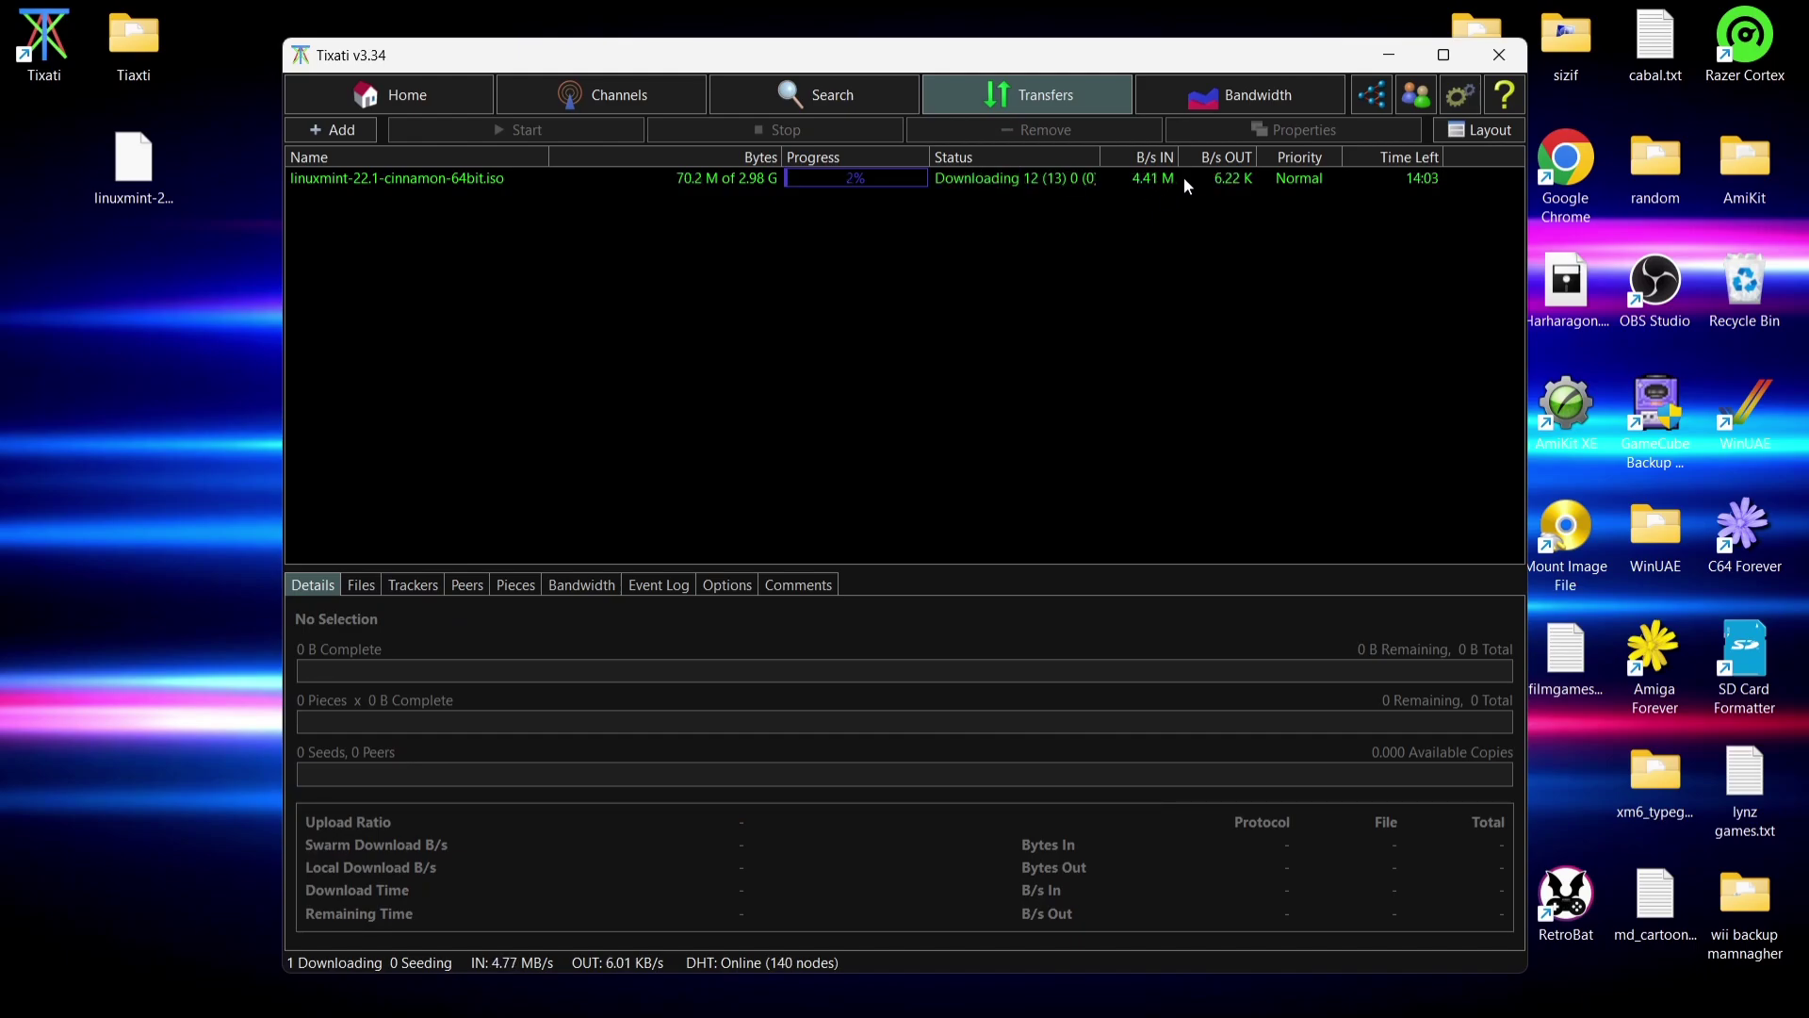
pyautogui.click(1184, 178)
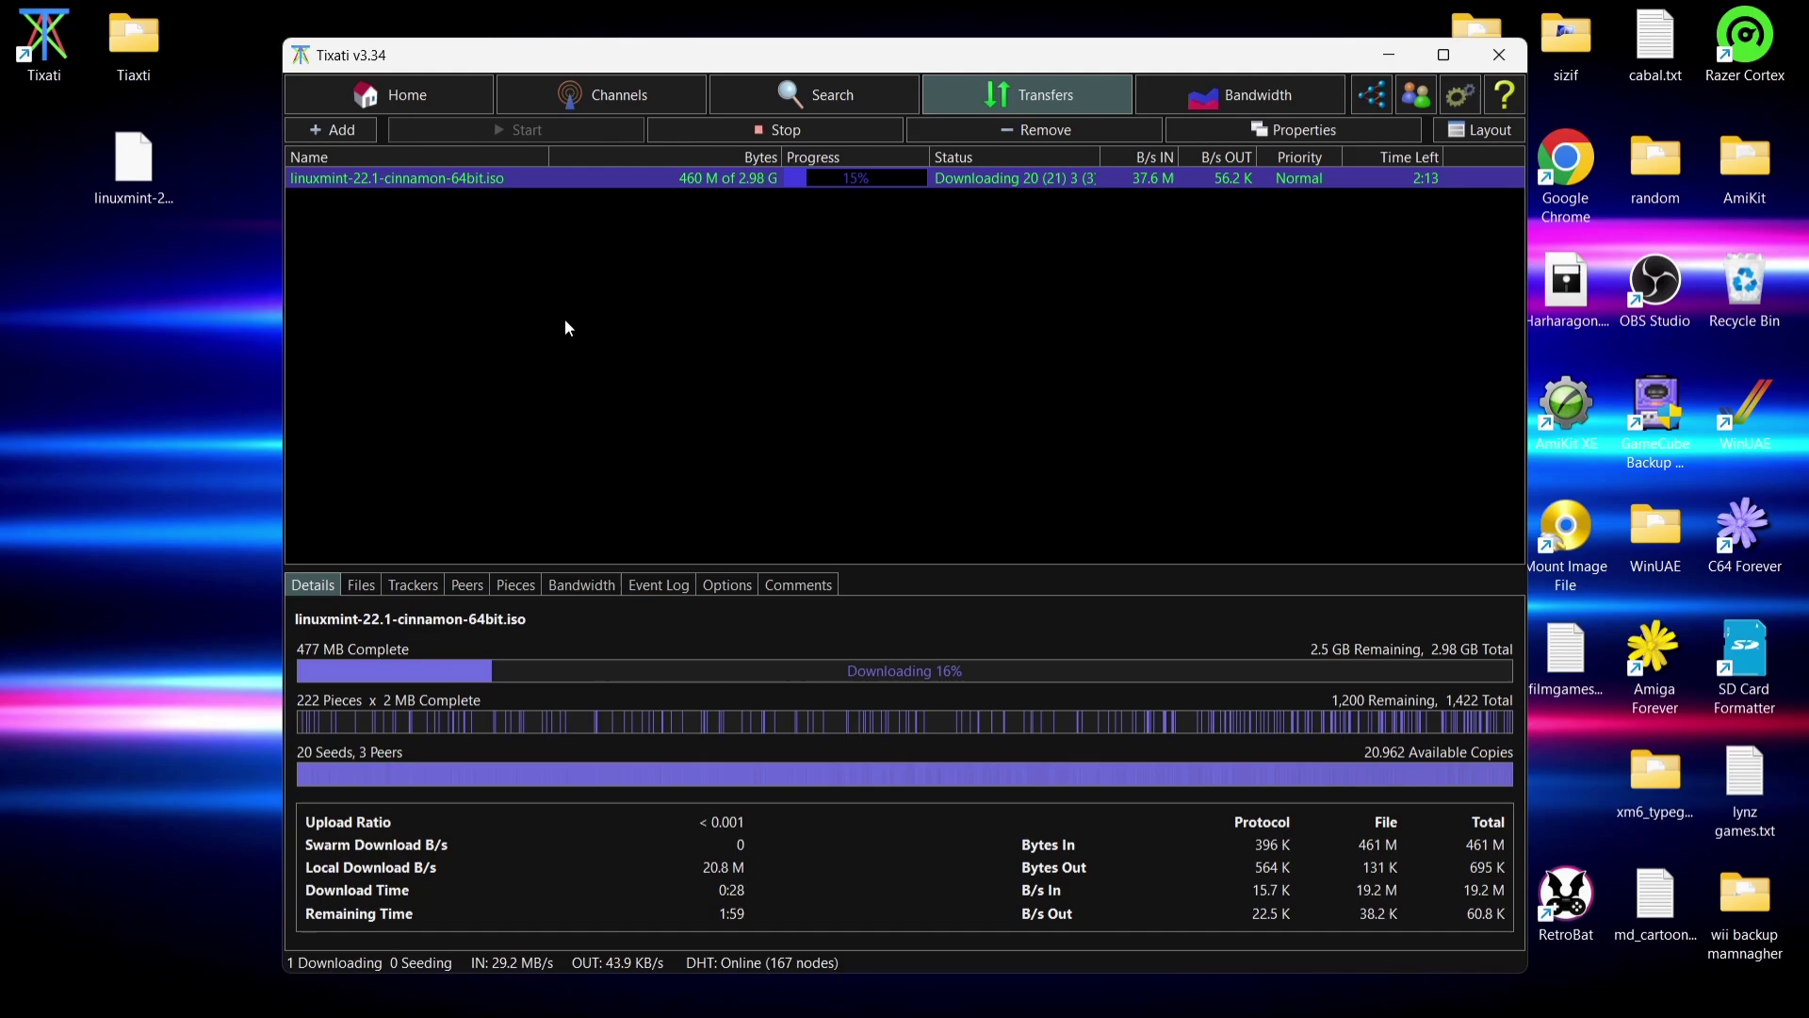
# Open the desktop Tiaxti folder to see the downloading linuxmint-22.1-cinnamon-64bit.iso file.
pyautogui.click(147, 66)
pyautogui.doubleClick(146, 63)
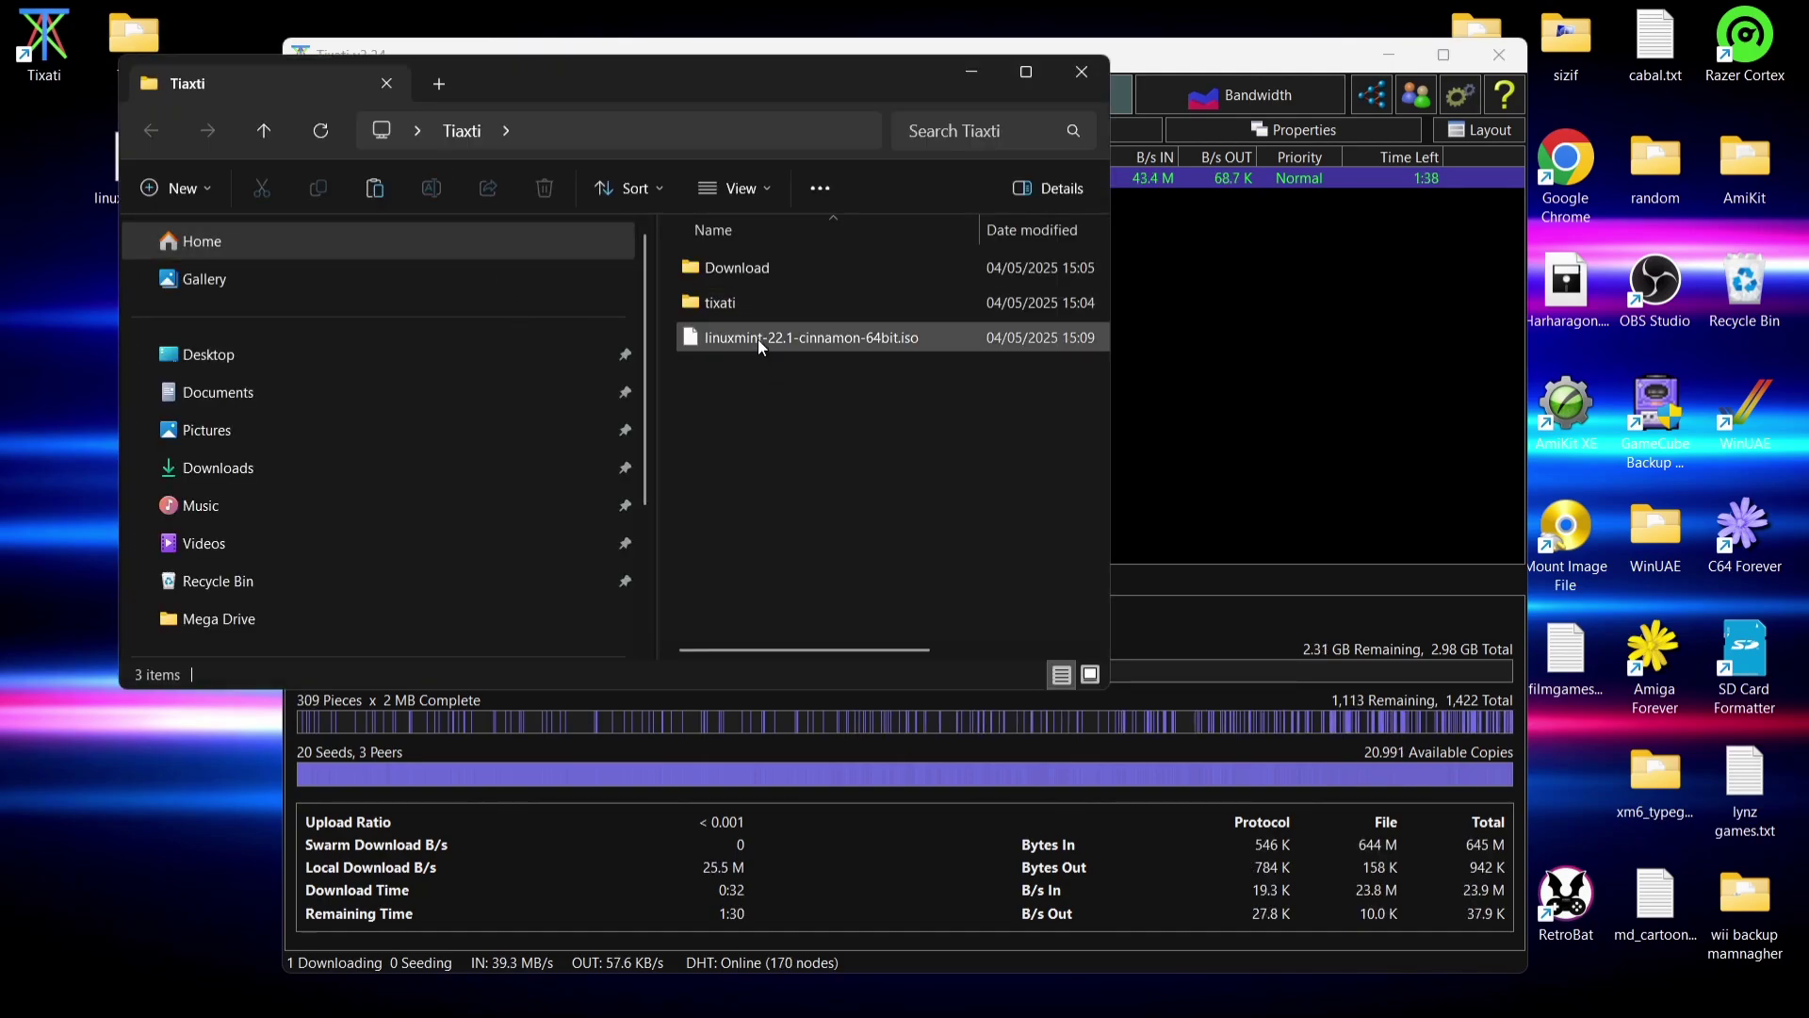
pyautogui.moveTo(762, 345)
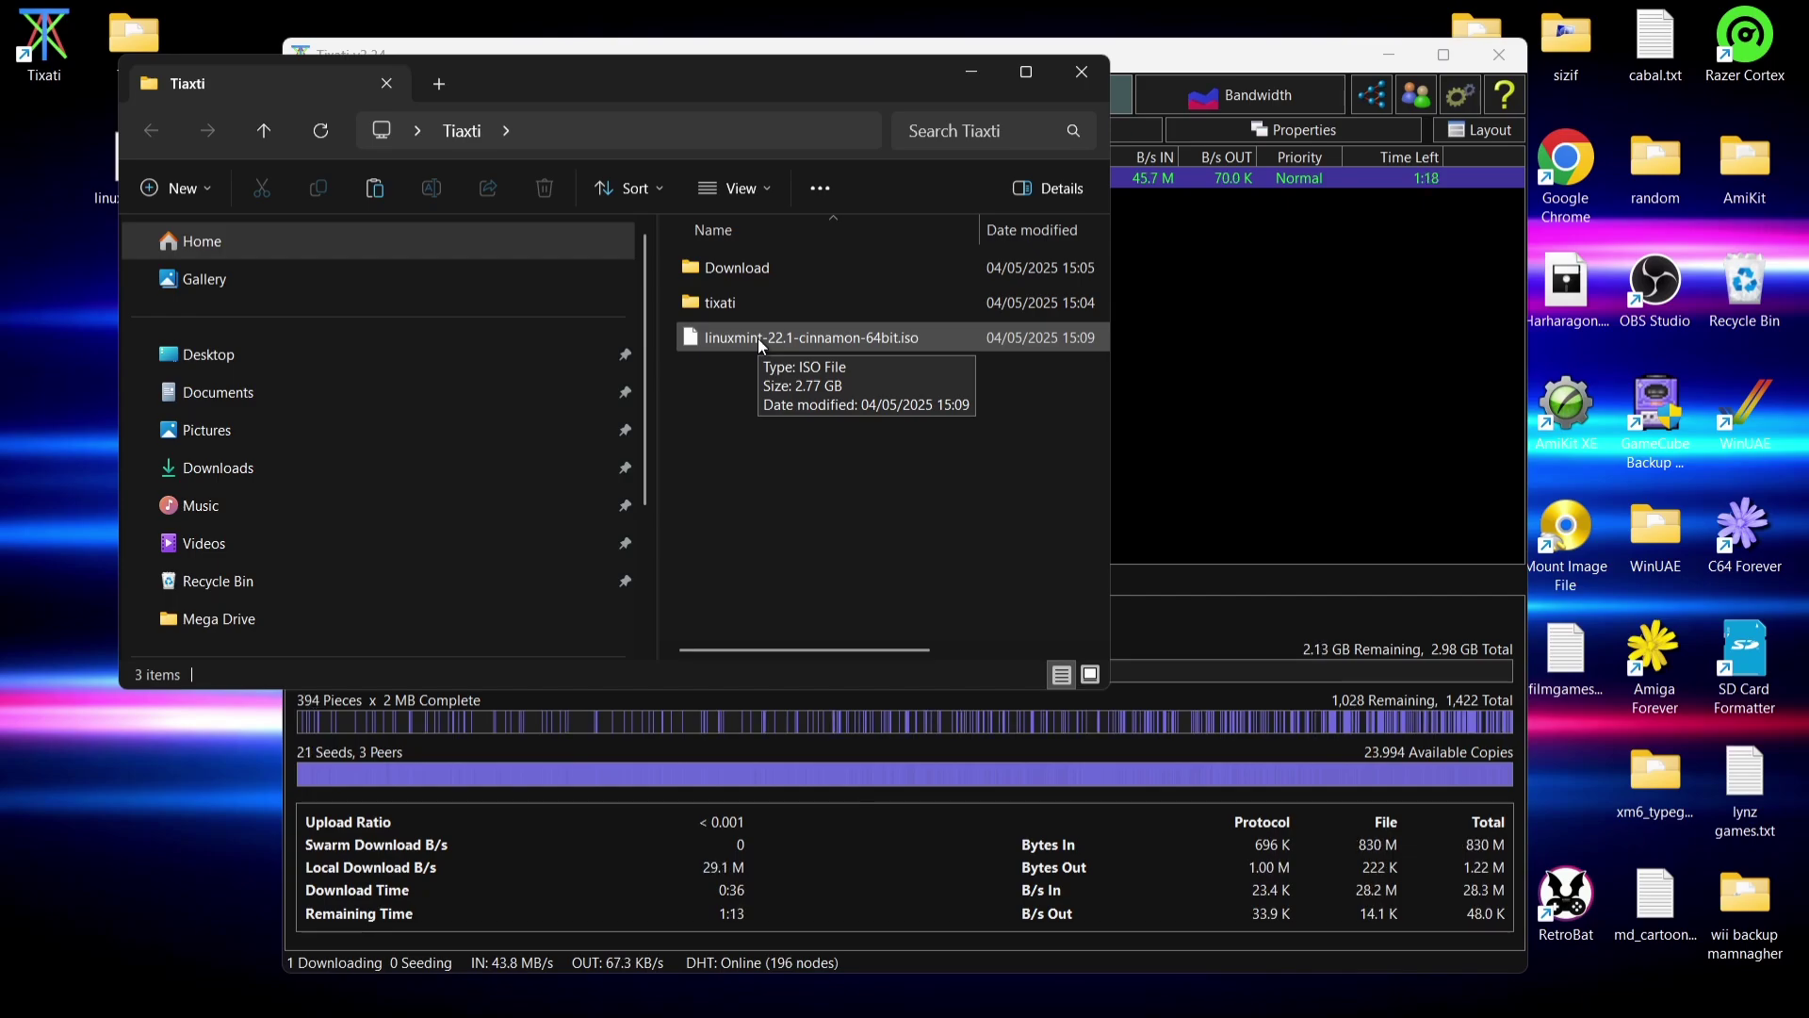
# From Chrome's Commodore OS Vision tab, open the downloaded CommodoreOSVision3.torrent so Tixati loads it.
pyautogui.click(1062, 1006)
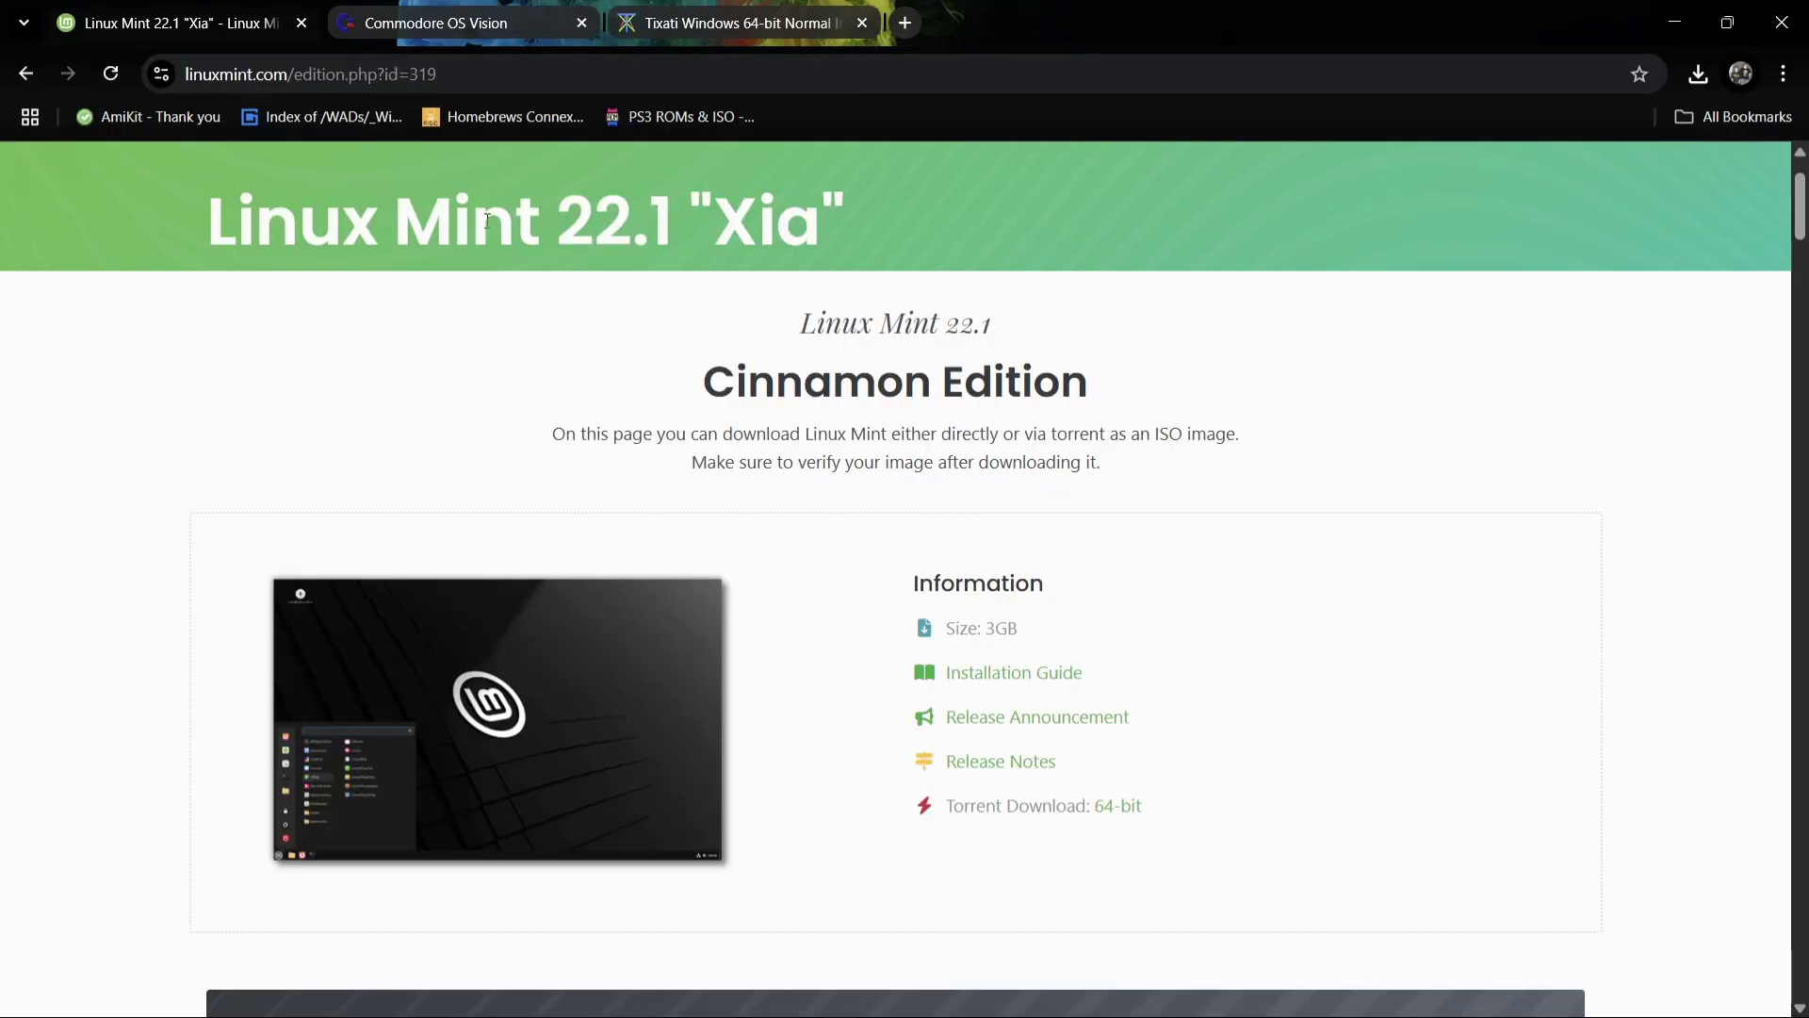
pyautogui.click(480, 19)
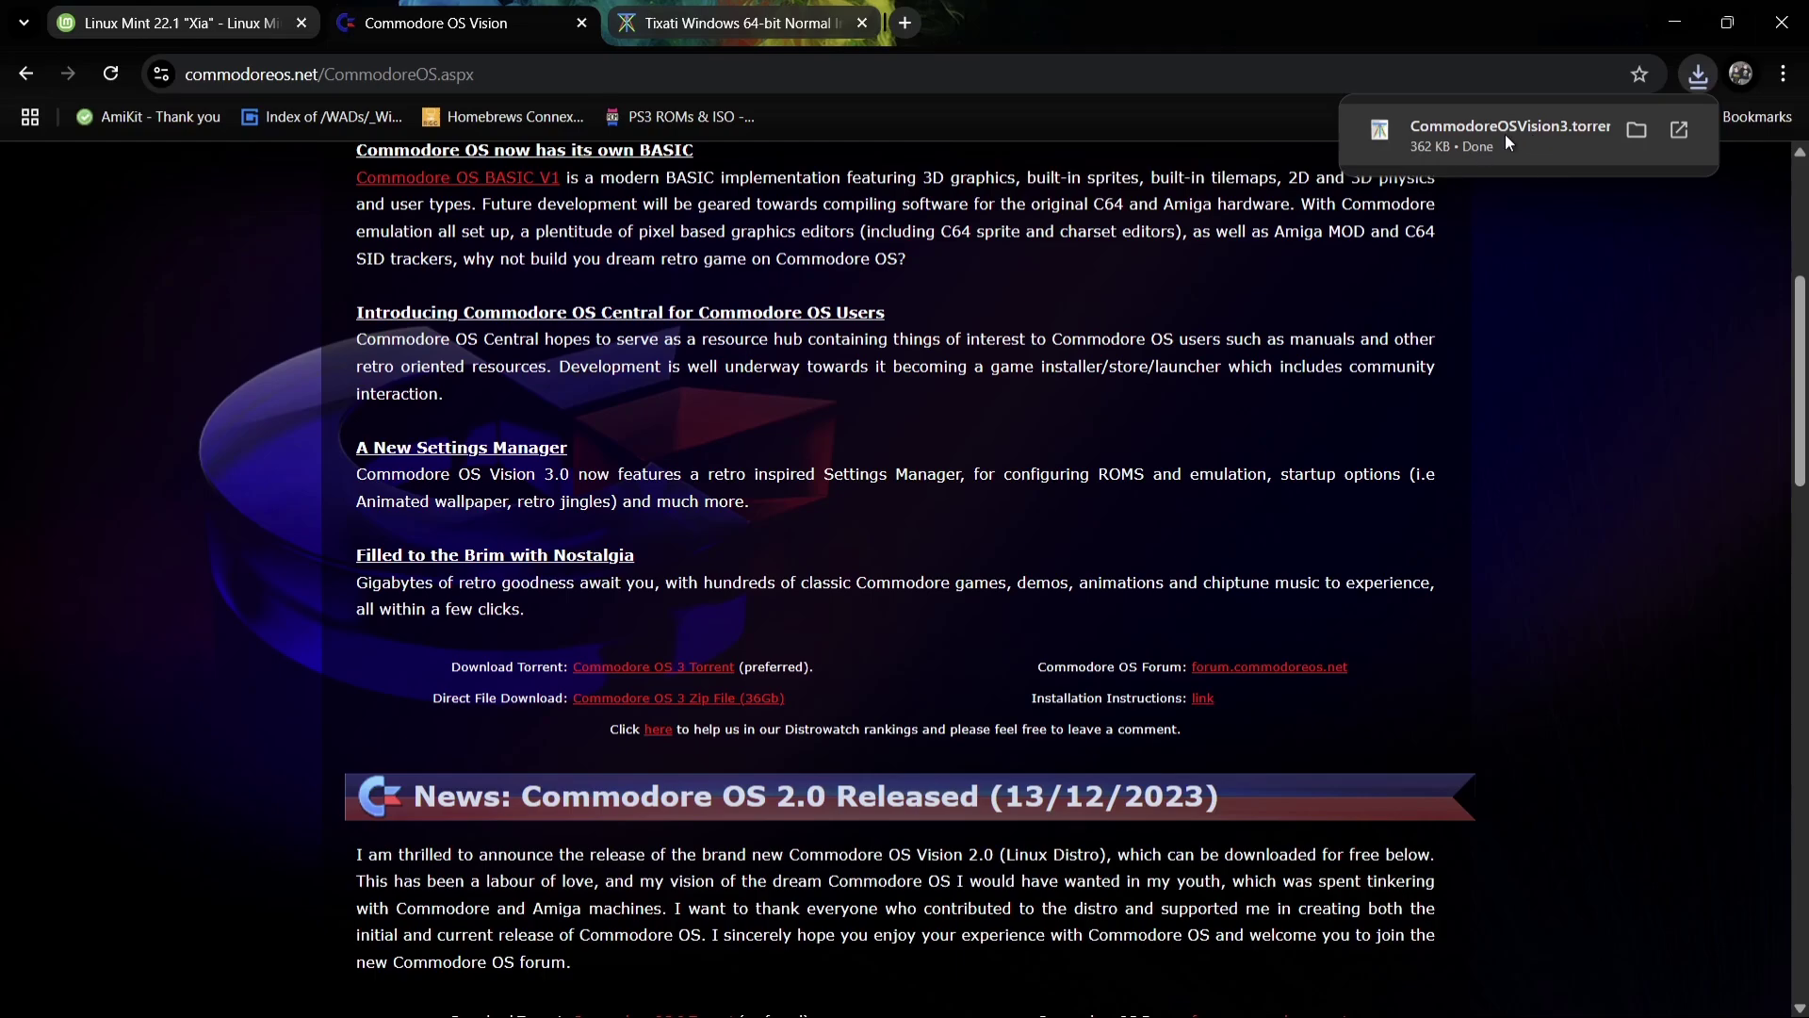
pyautogui.click(1505, 141)
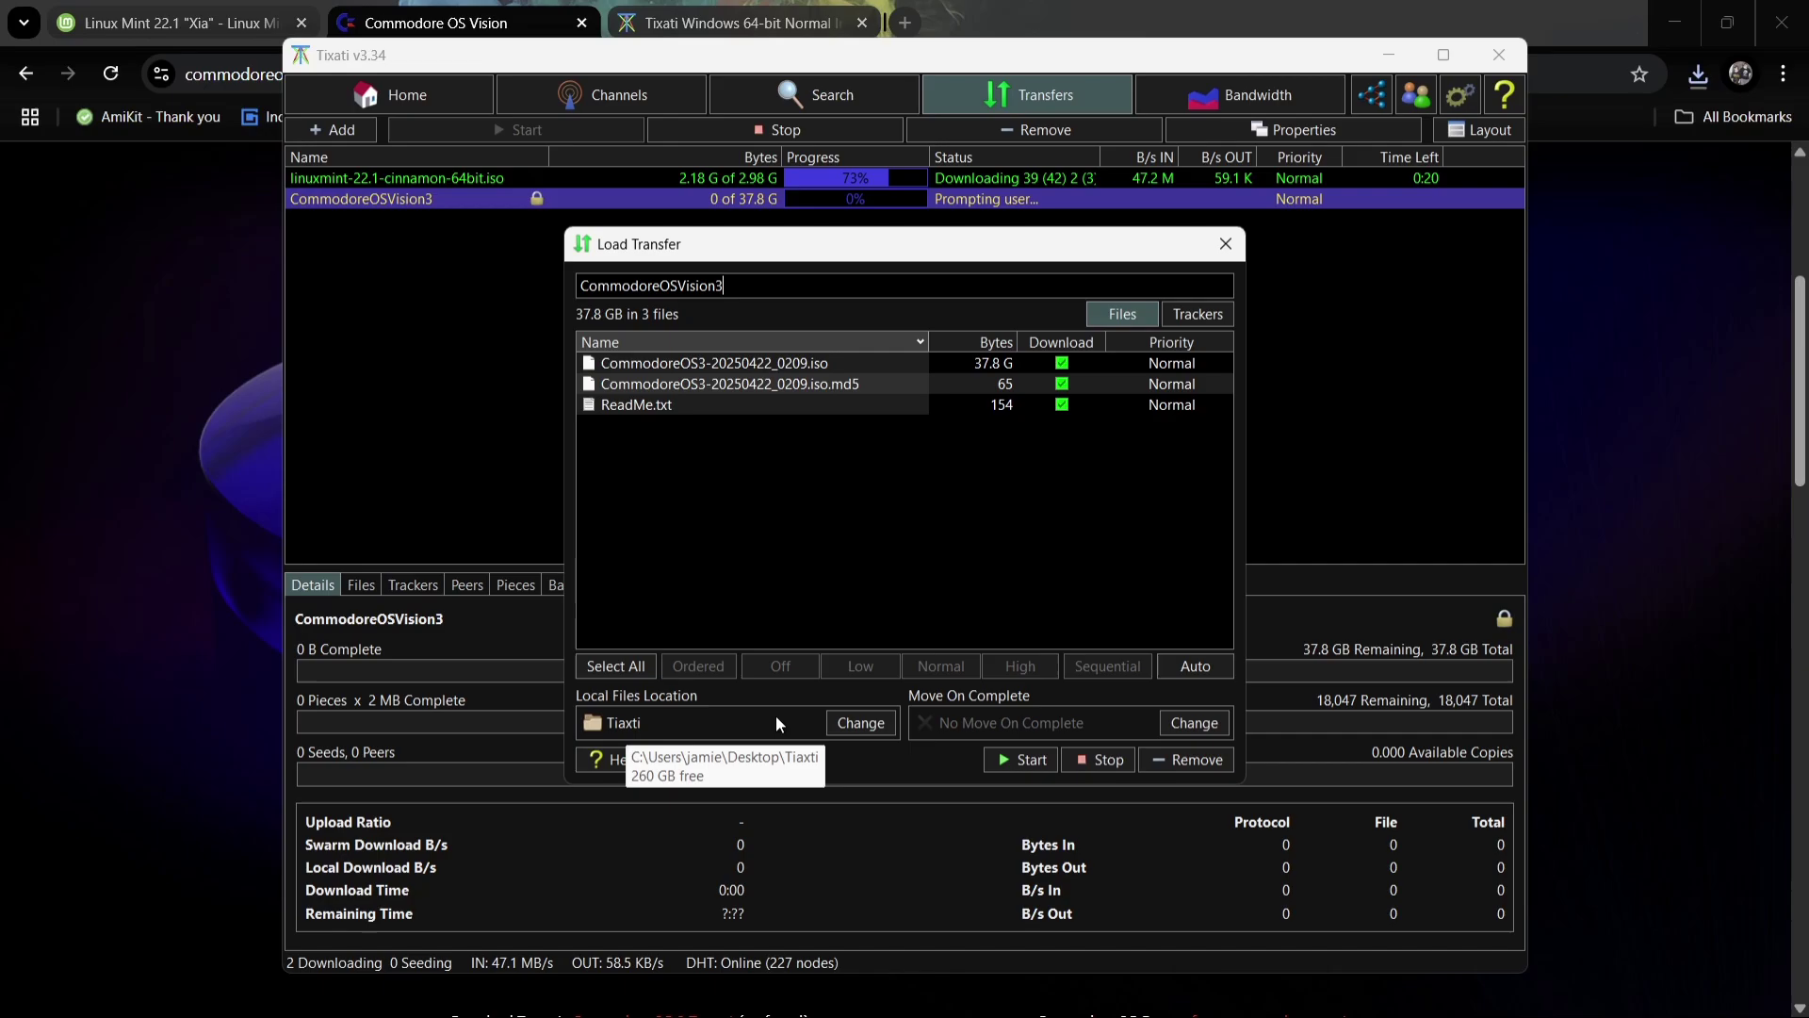
# Start the 37.8 GB CommodoreOSVision3 download and remove the finished 2.98 GB Linux Mint transfer.
pyautogui.click(1027, 760)
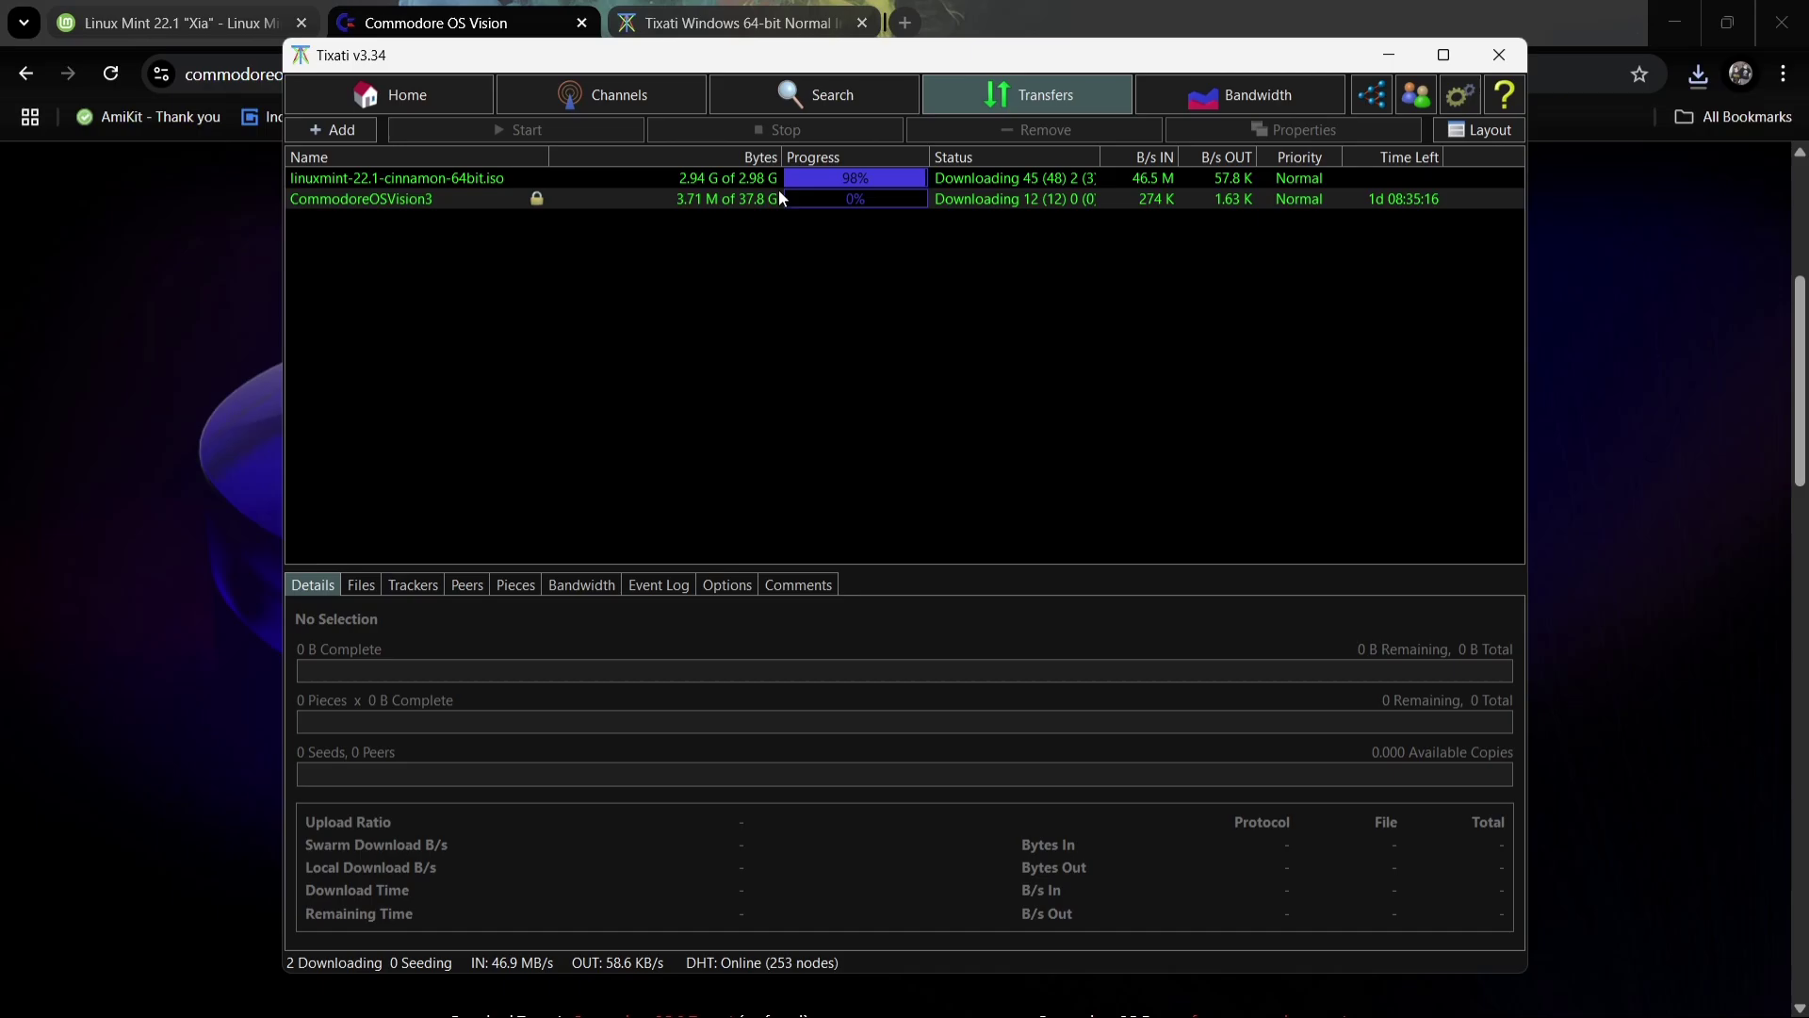
pyautogui.click(464, 181)
pyautogui.rightClick(464, 179)
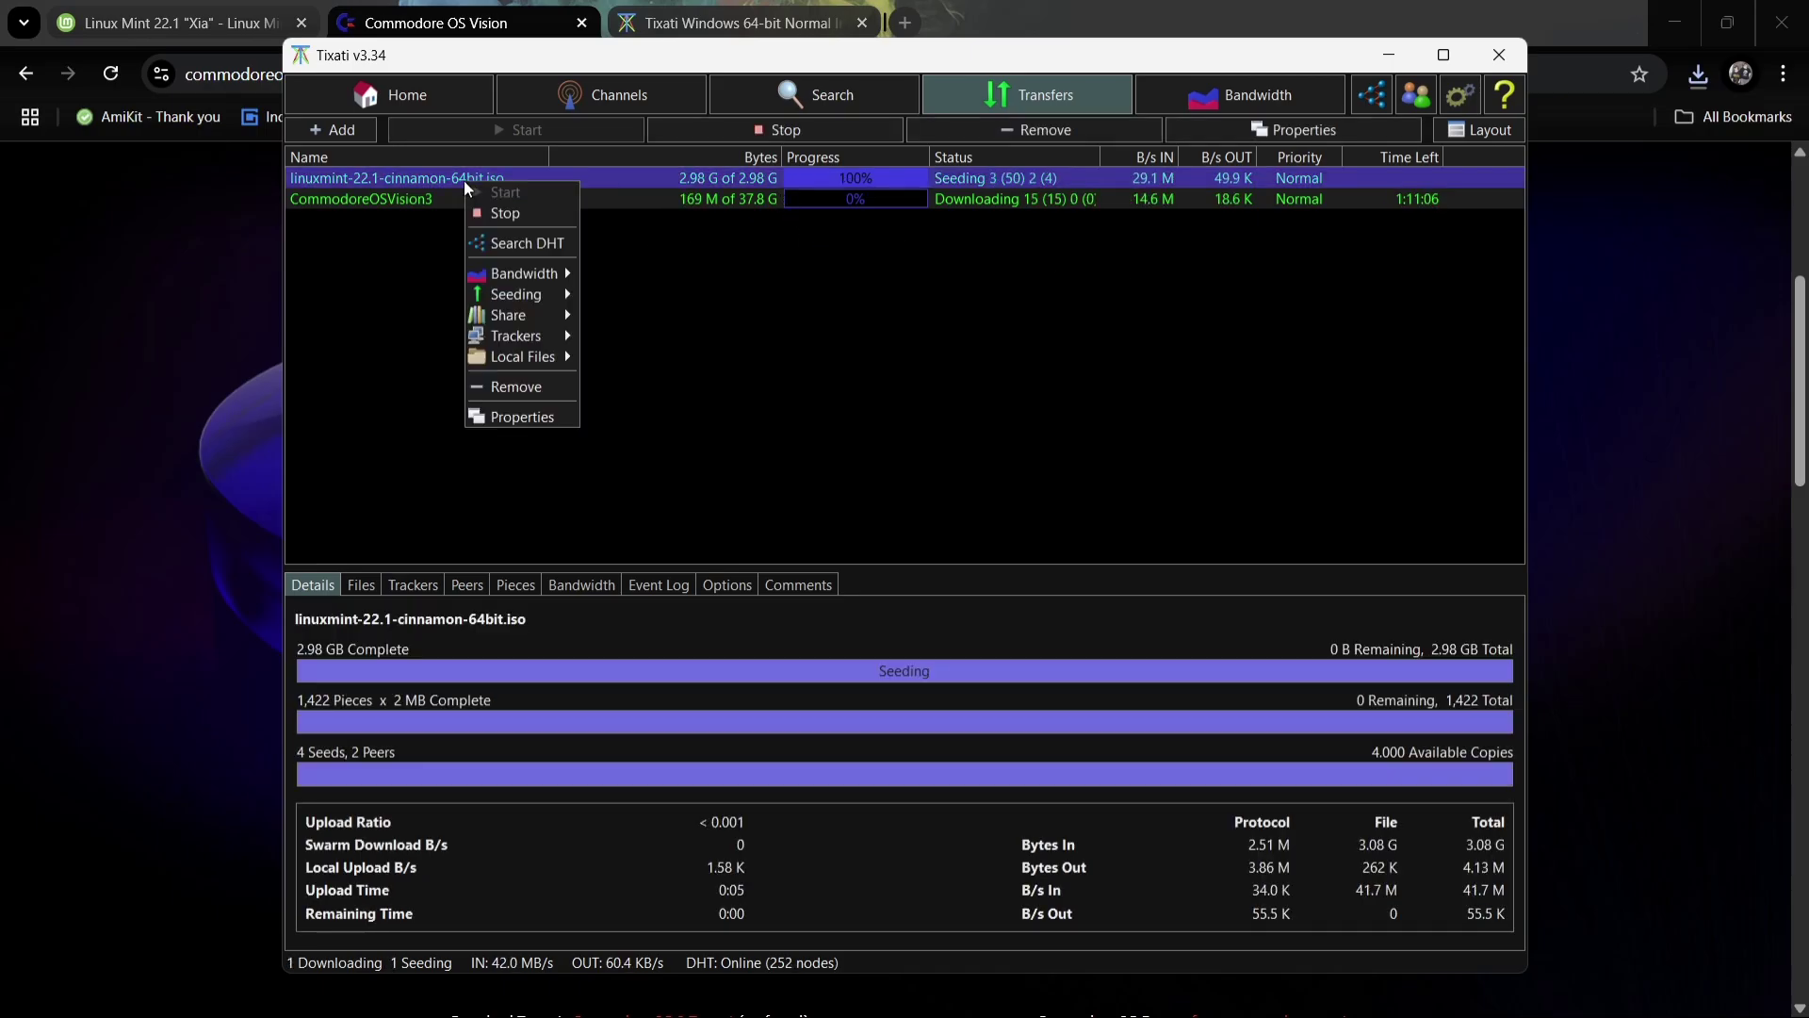
pyautogui.click(515, 385)
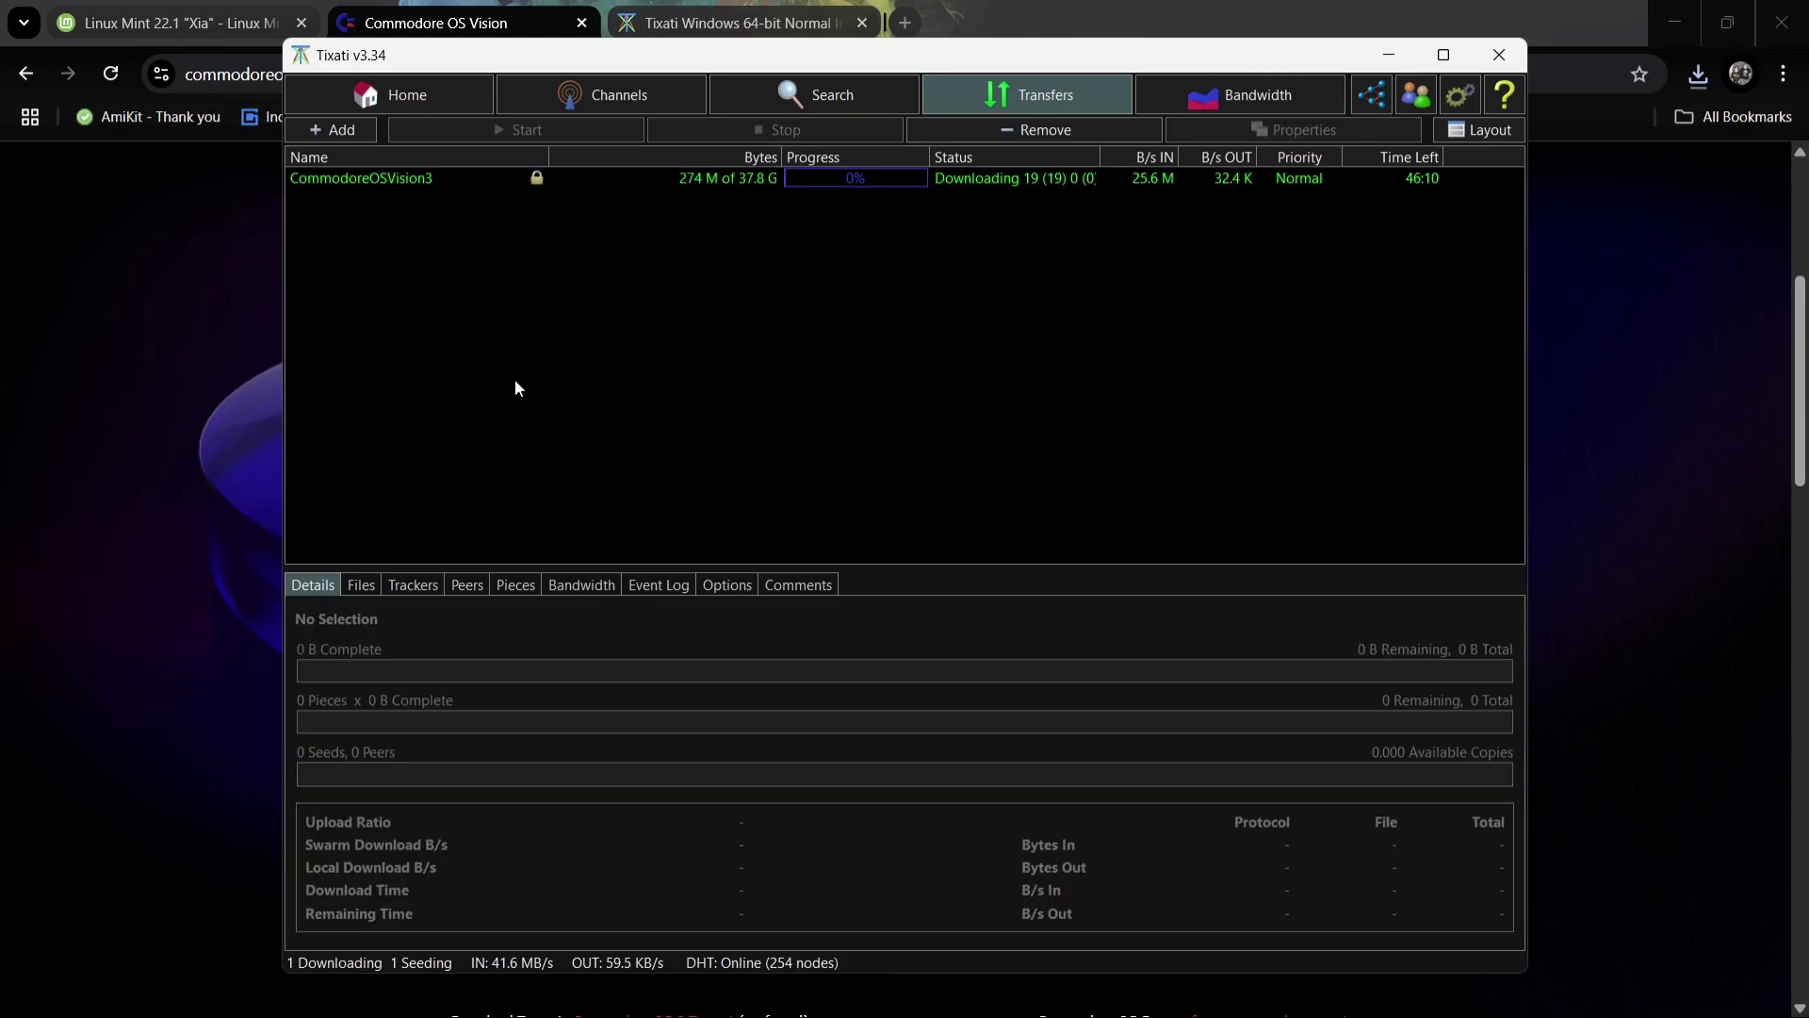
# Move linuxmint-22.1-cinnamon-64bit.iso from the Tiaxti folder onto the desktop, leaving 3 items there.
pyautogui.click(1675, 22)
pyautogui.moveTo(945, 66); pyautogui.dragTo(1332, 125)
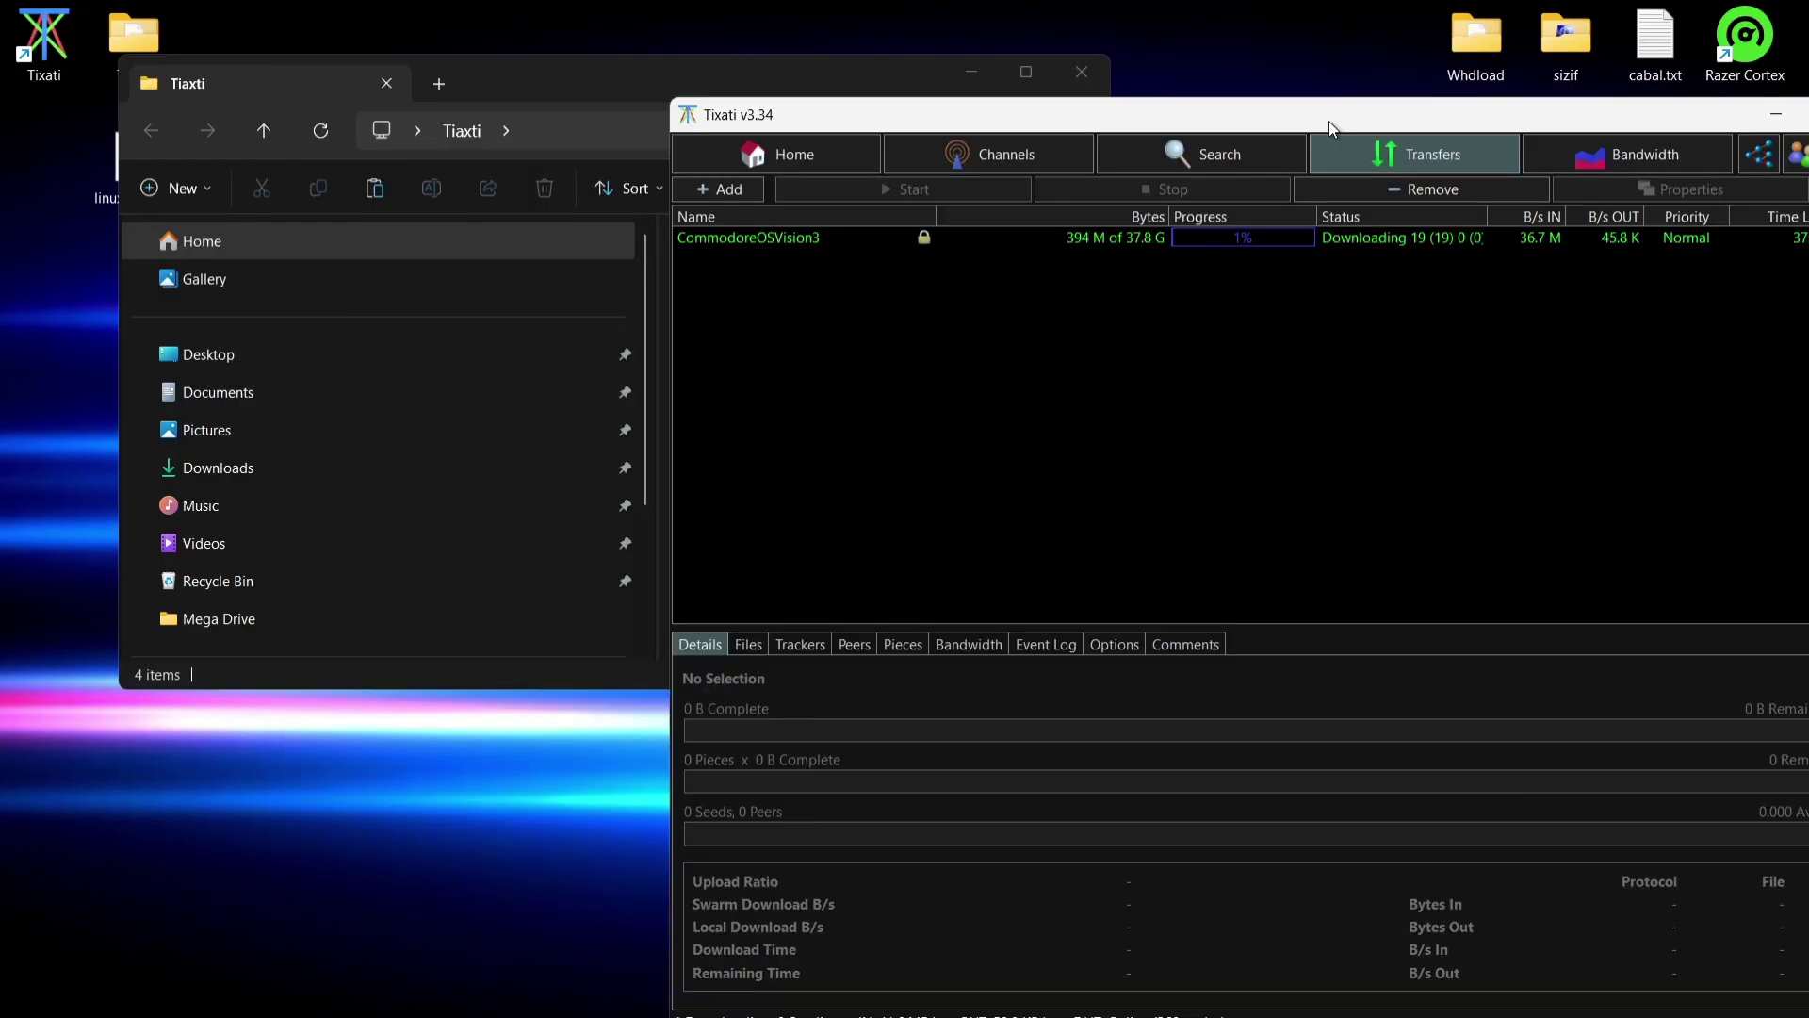
pyautogui.click(522, 68)
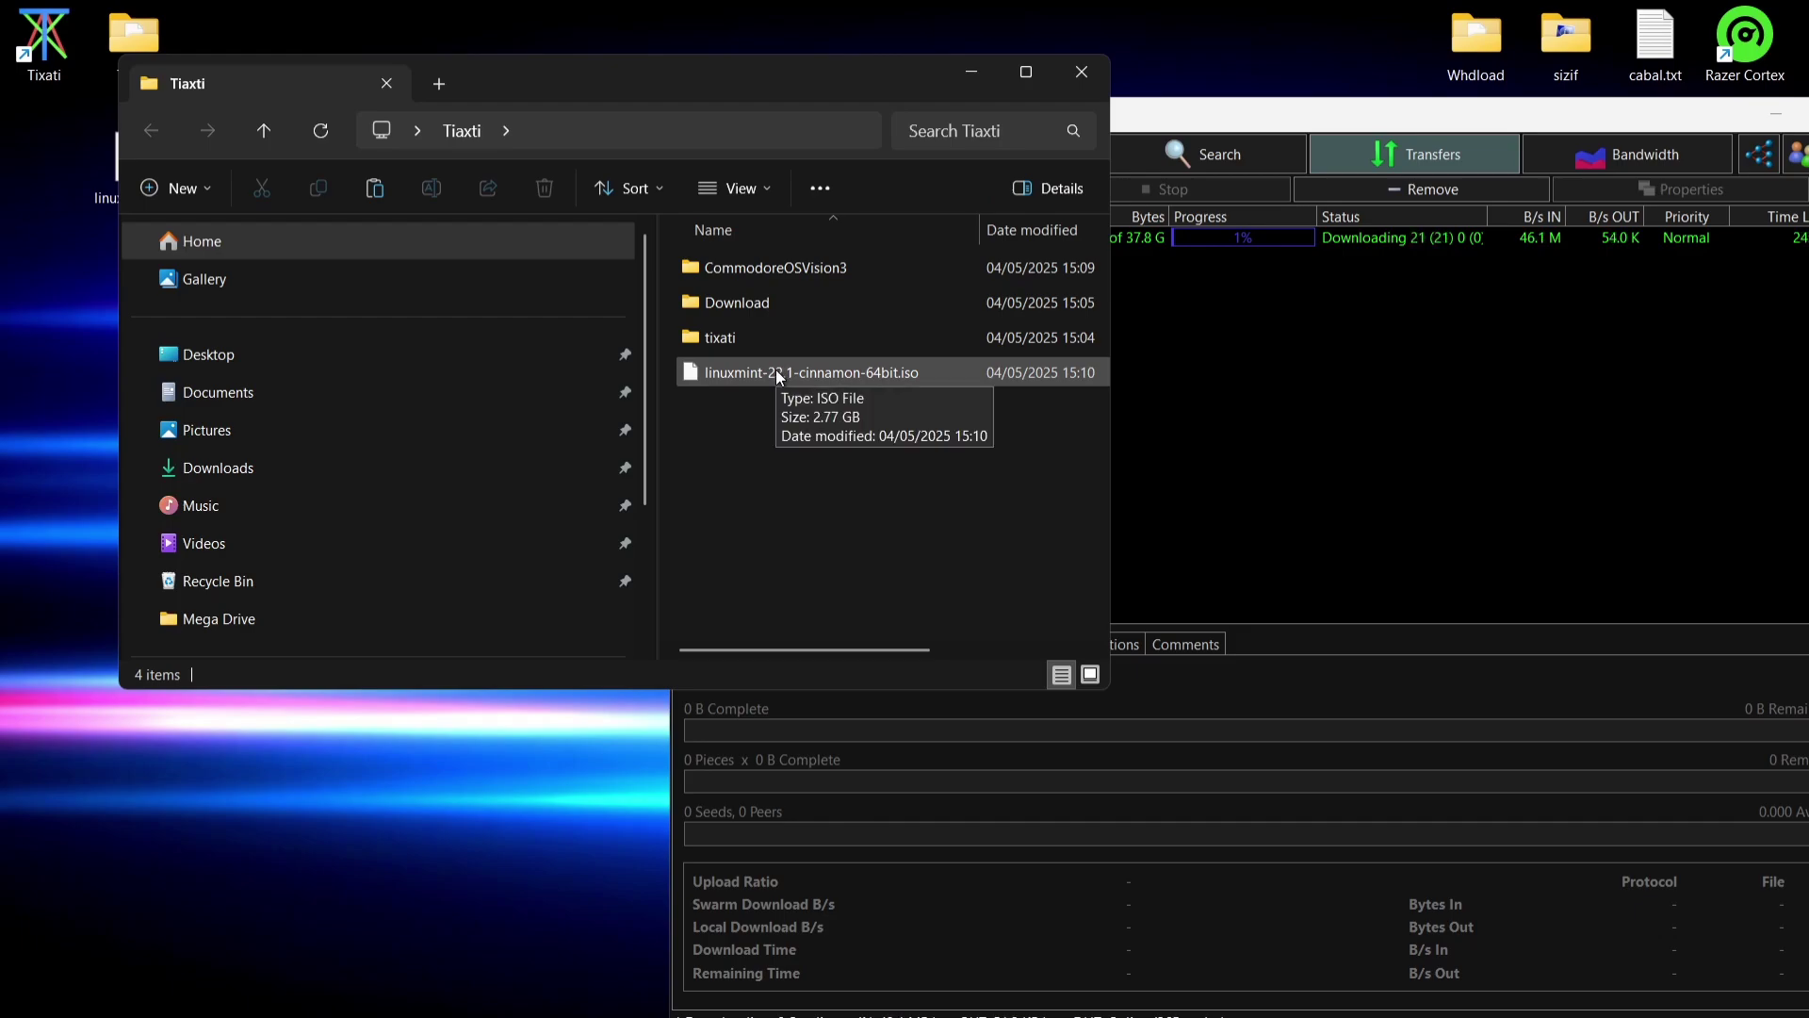
pyautogui.moveTo(797, 371); pyautogui.dragTo(420, 831)
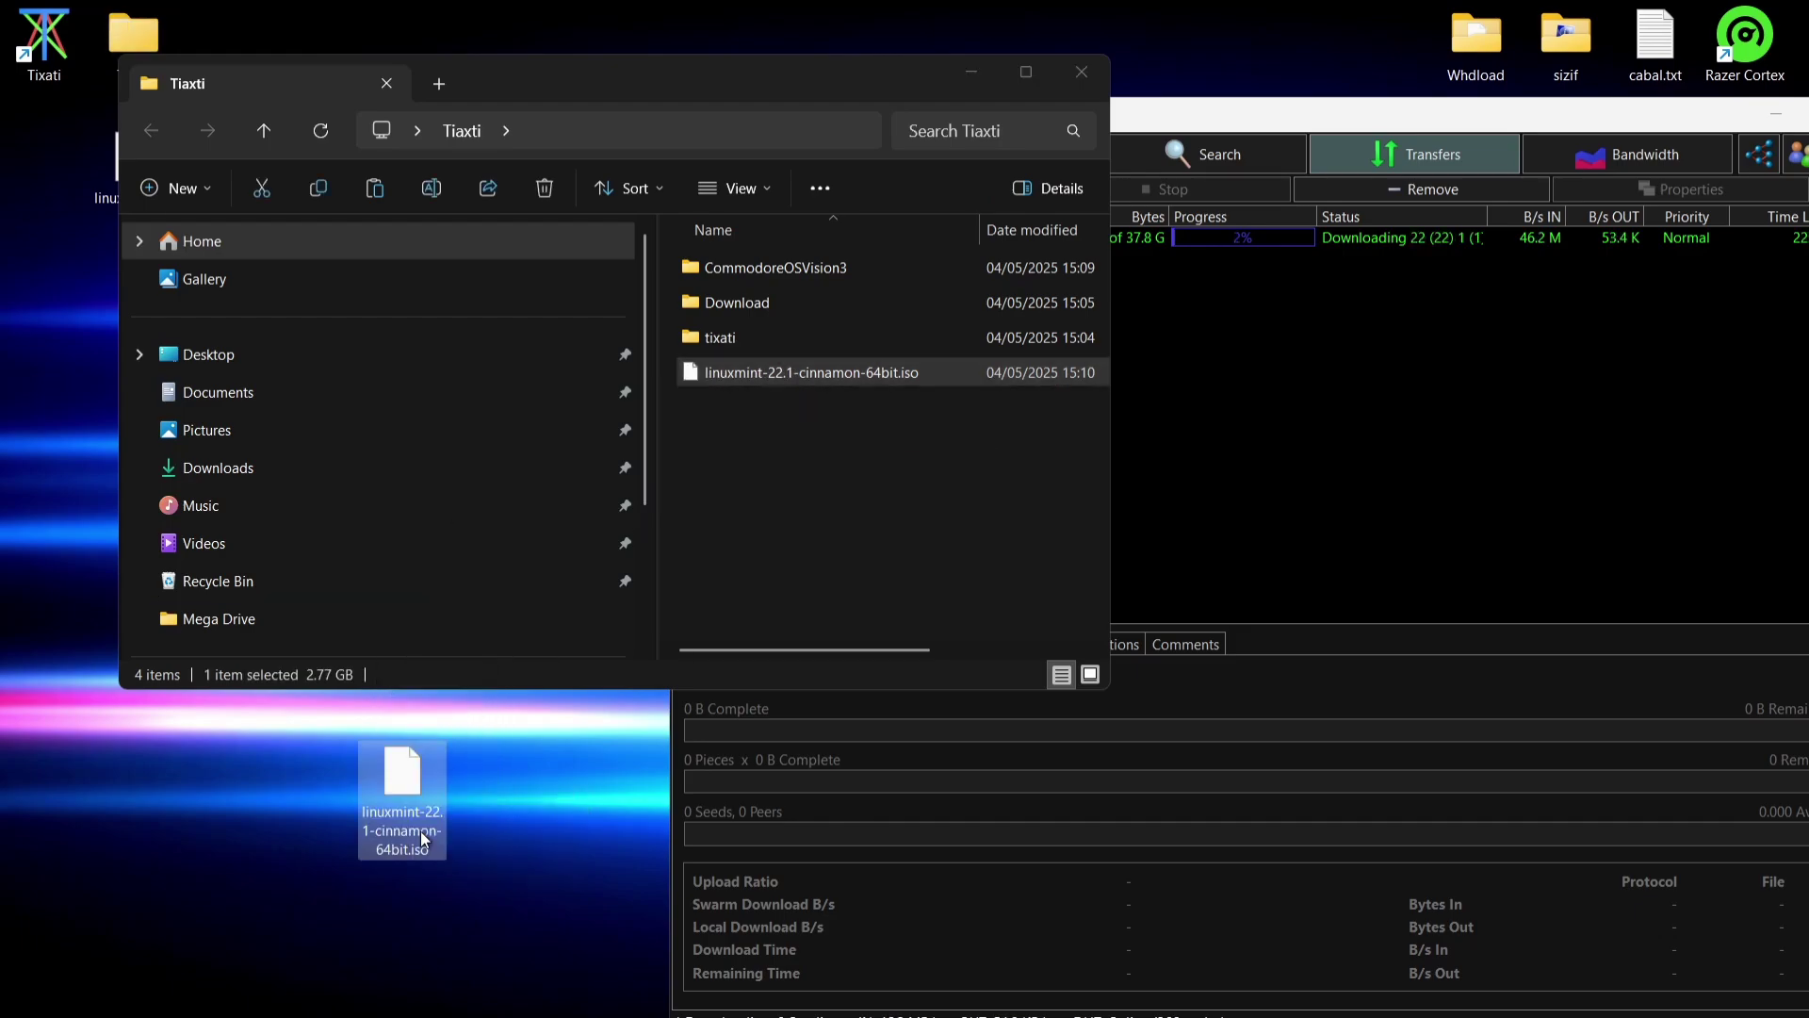
pyautogui.click(514, 814)
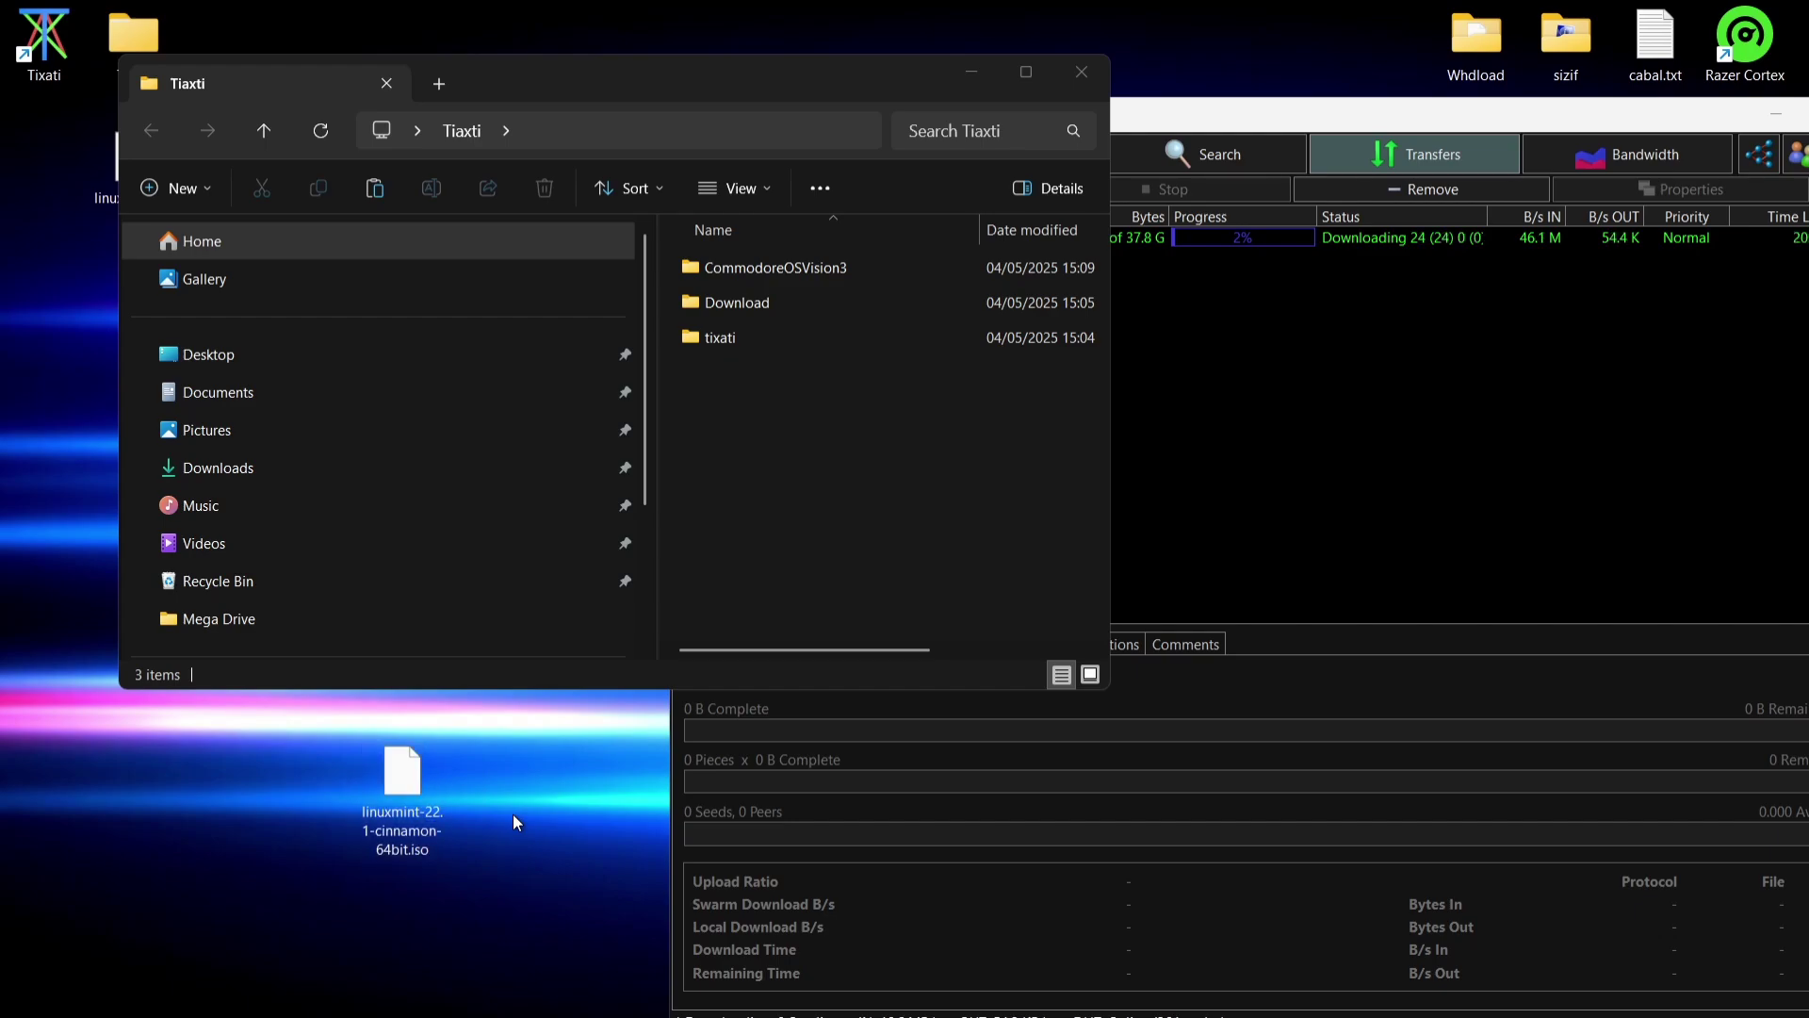